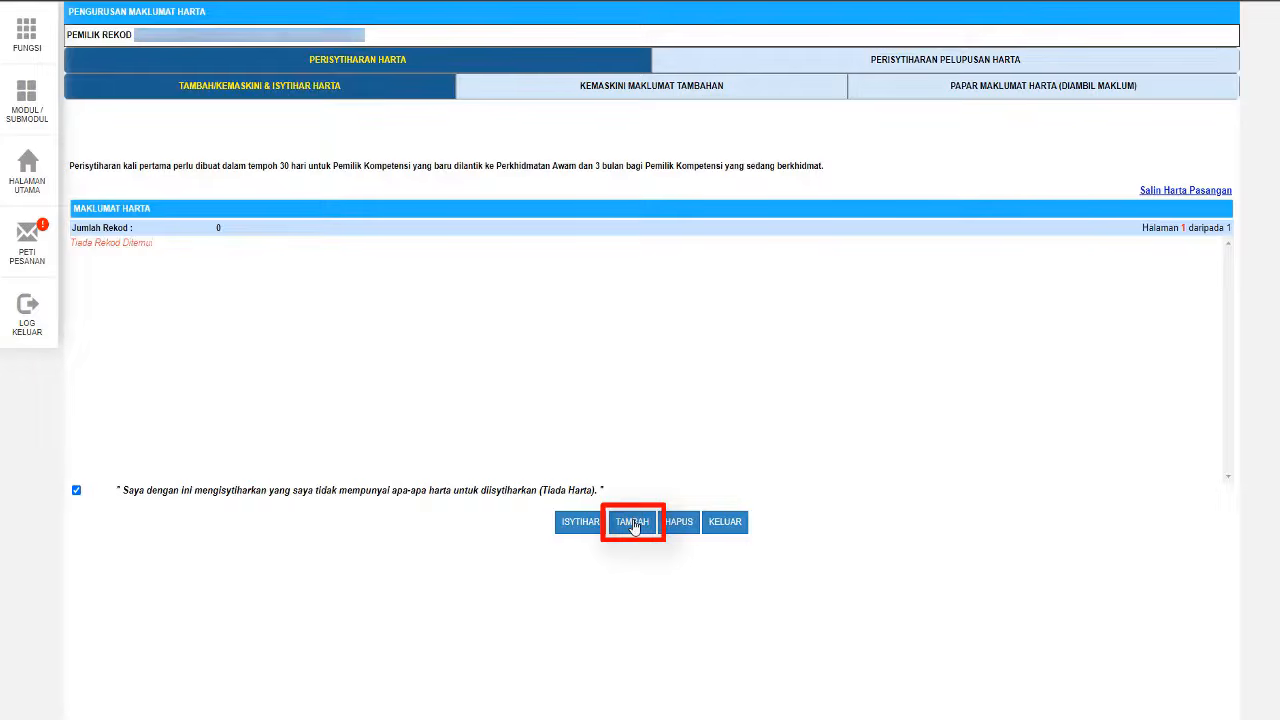
click(634, 526)
click(338, 205)
click(338, 232)
click(305, 236)
text(Perodua Bez)
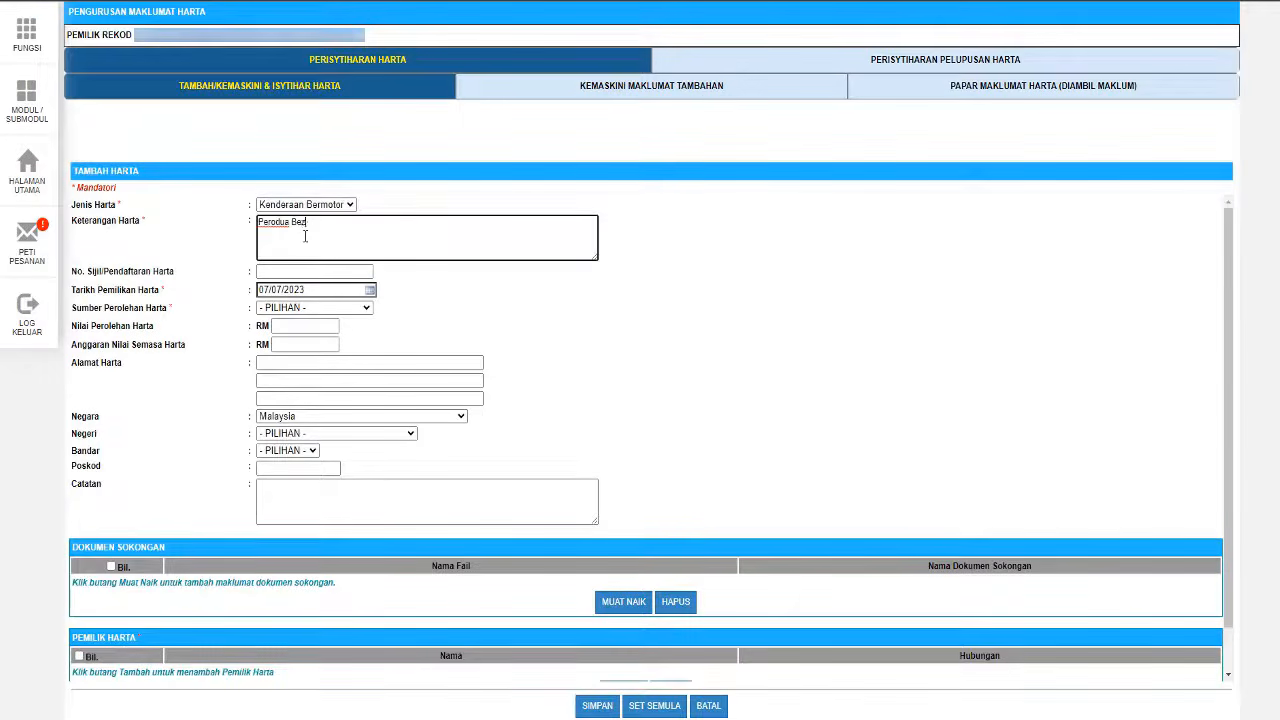
text(za 1.3)
click(310, 271)
text(LAN80)
click(330, 307)
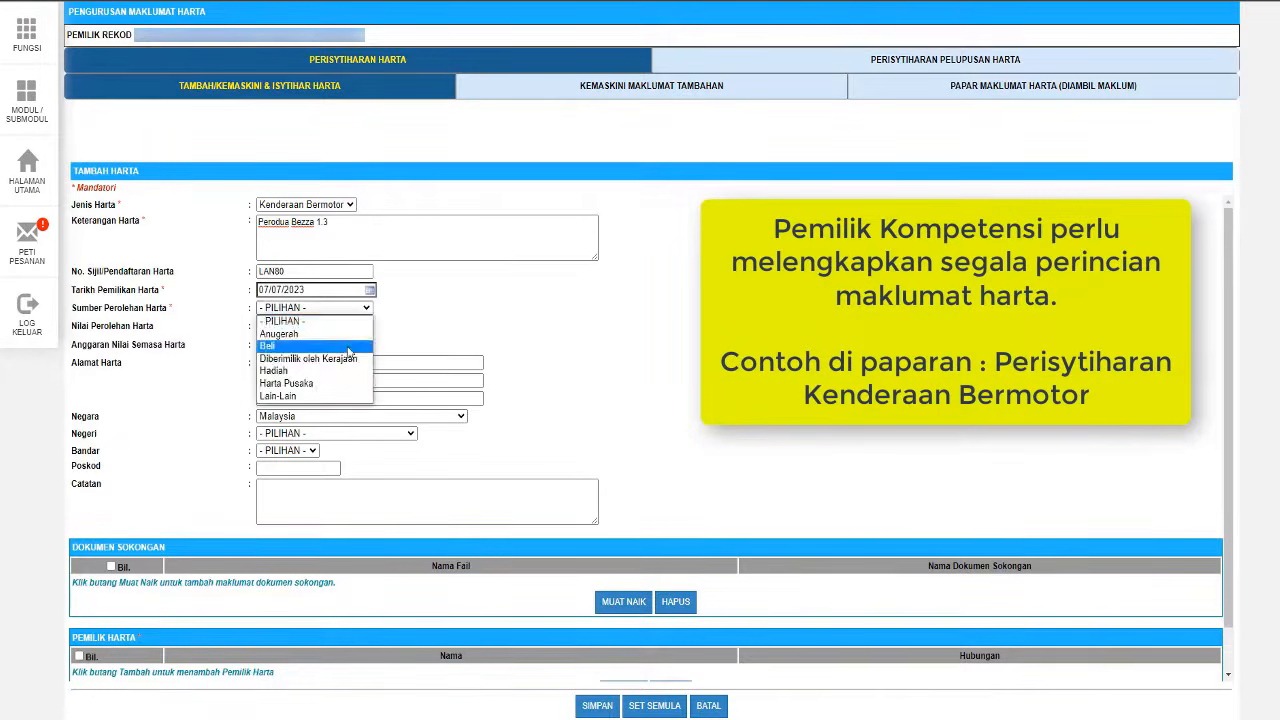
click(349, 346)
click(310, 325)
text(56600.00)
click(303, 344)
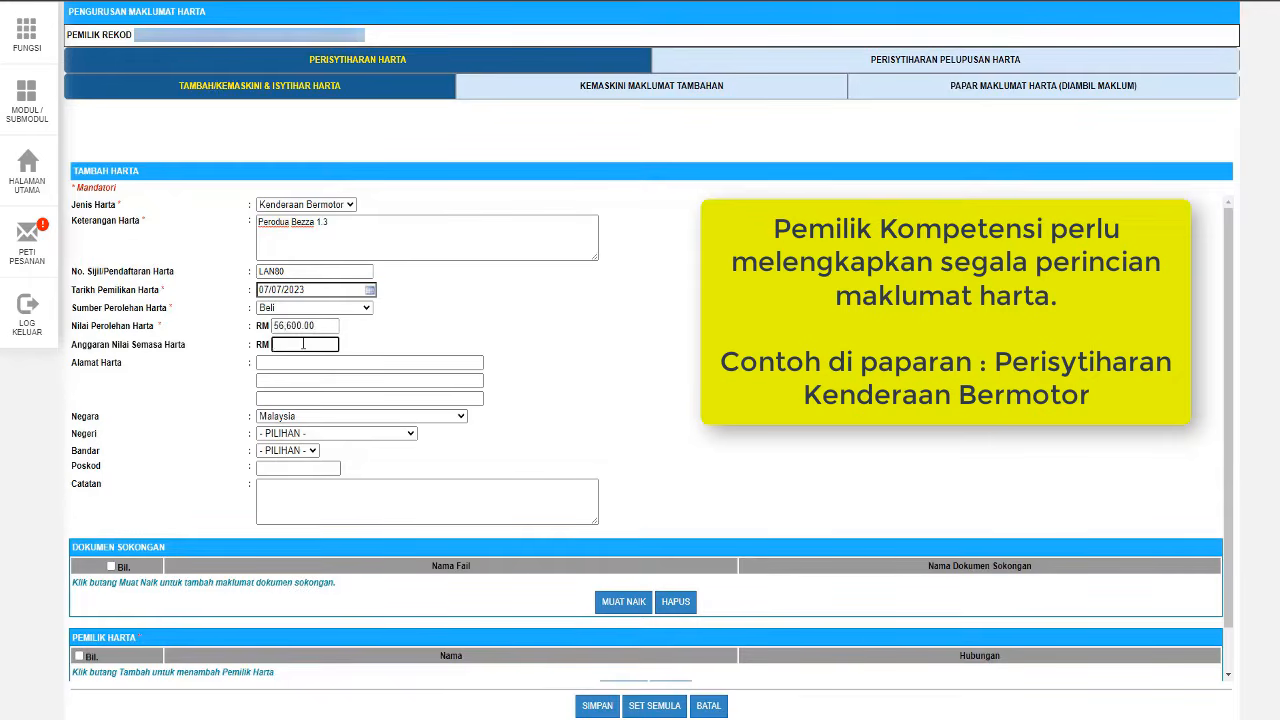
- Fill in the asset's two address lines, with state Selangor and city Banting
click(309, 363)
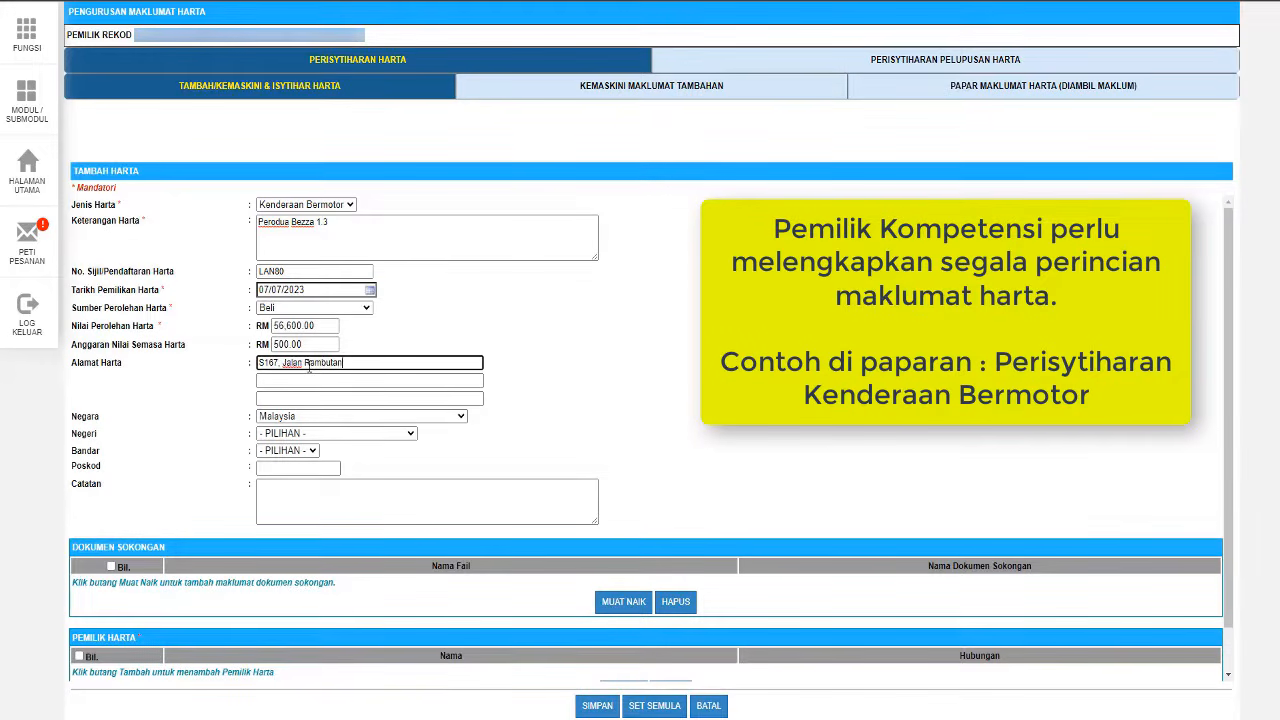
key(Tab)
text(Sungai Manggis)
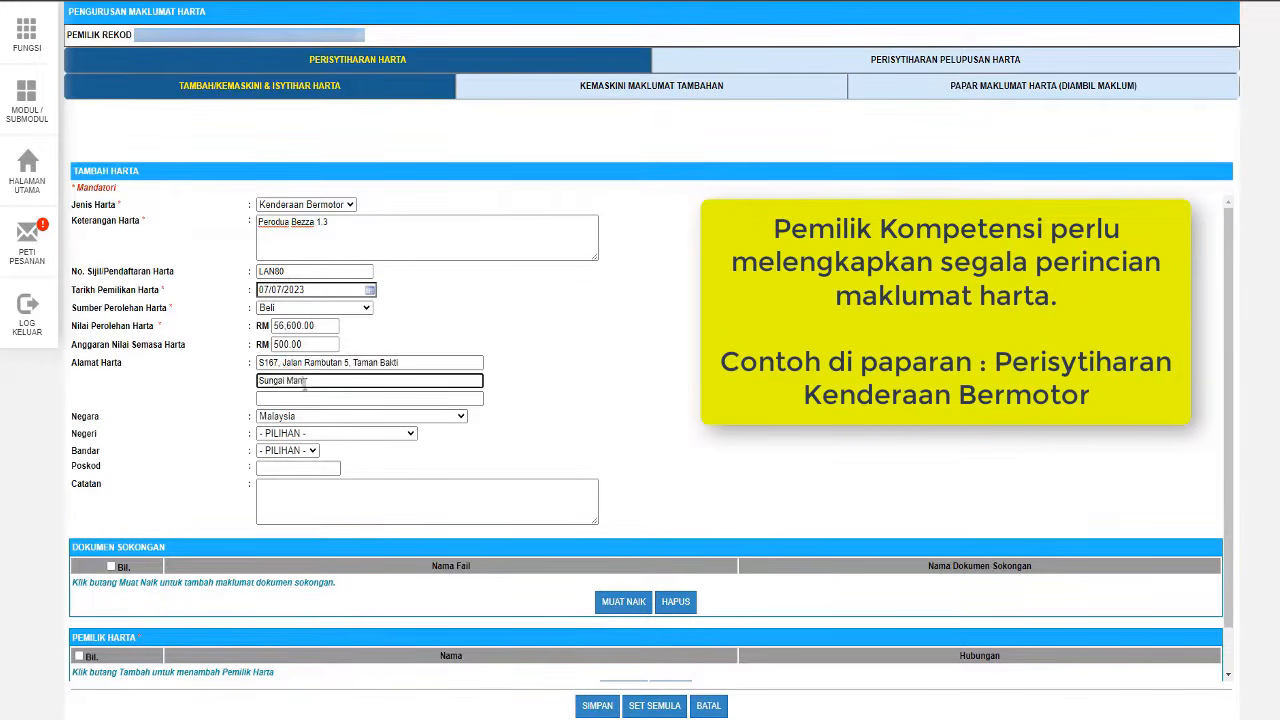
click(316, 433)
click(320, 603)
click(287, 450)
click(300, 490)
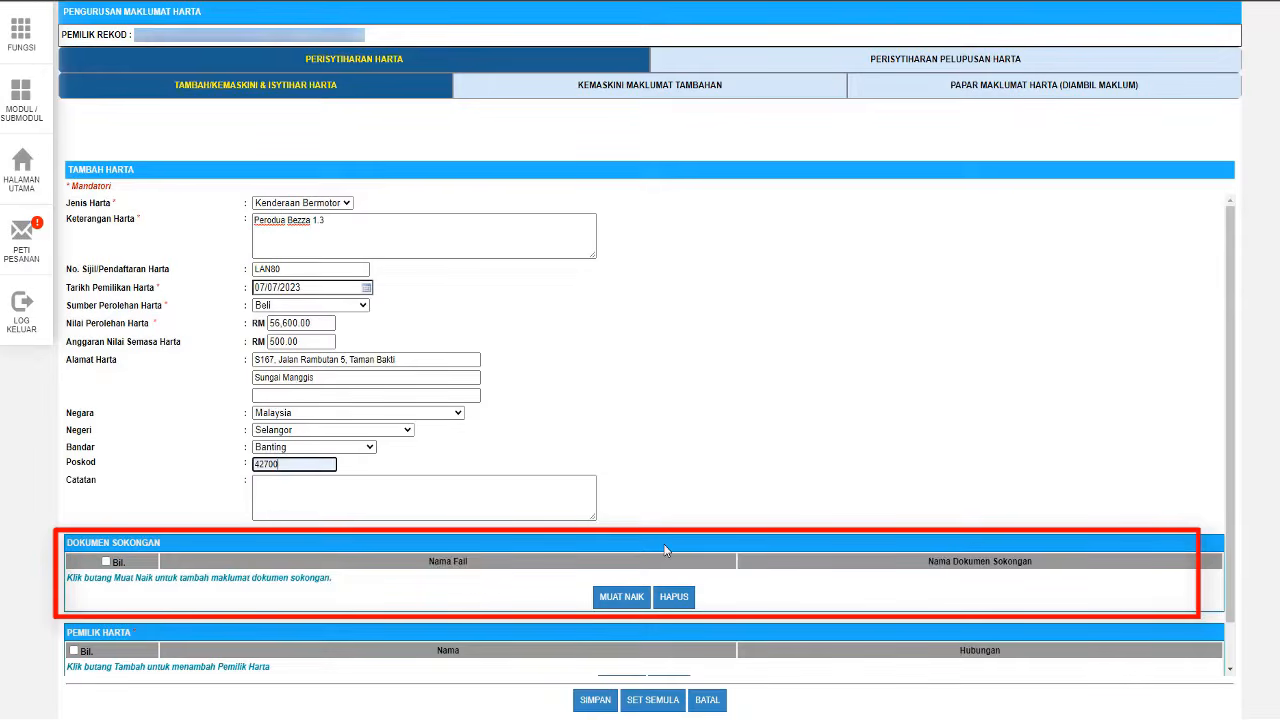
- Upload Geran.pdf as the vehicle's supporting document named Geran Kereta and confirm both alerts
scroll(668, 548, down, 1)
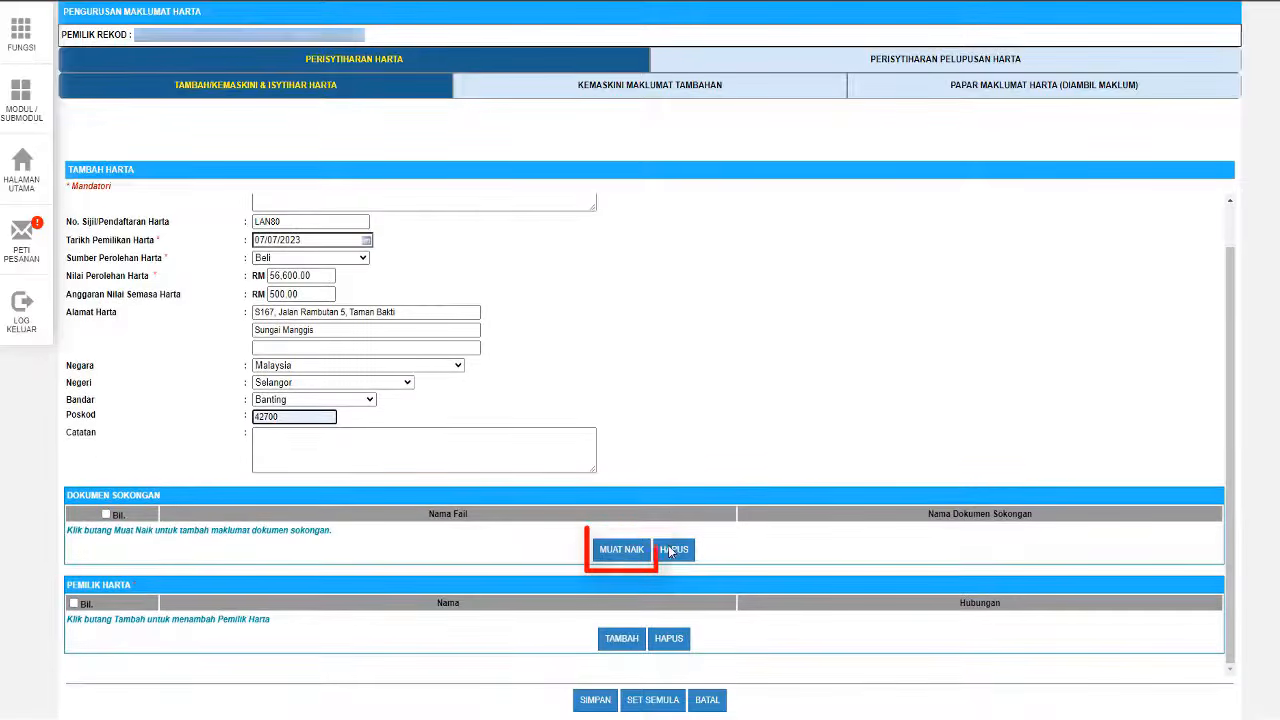
click(617, 552)
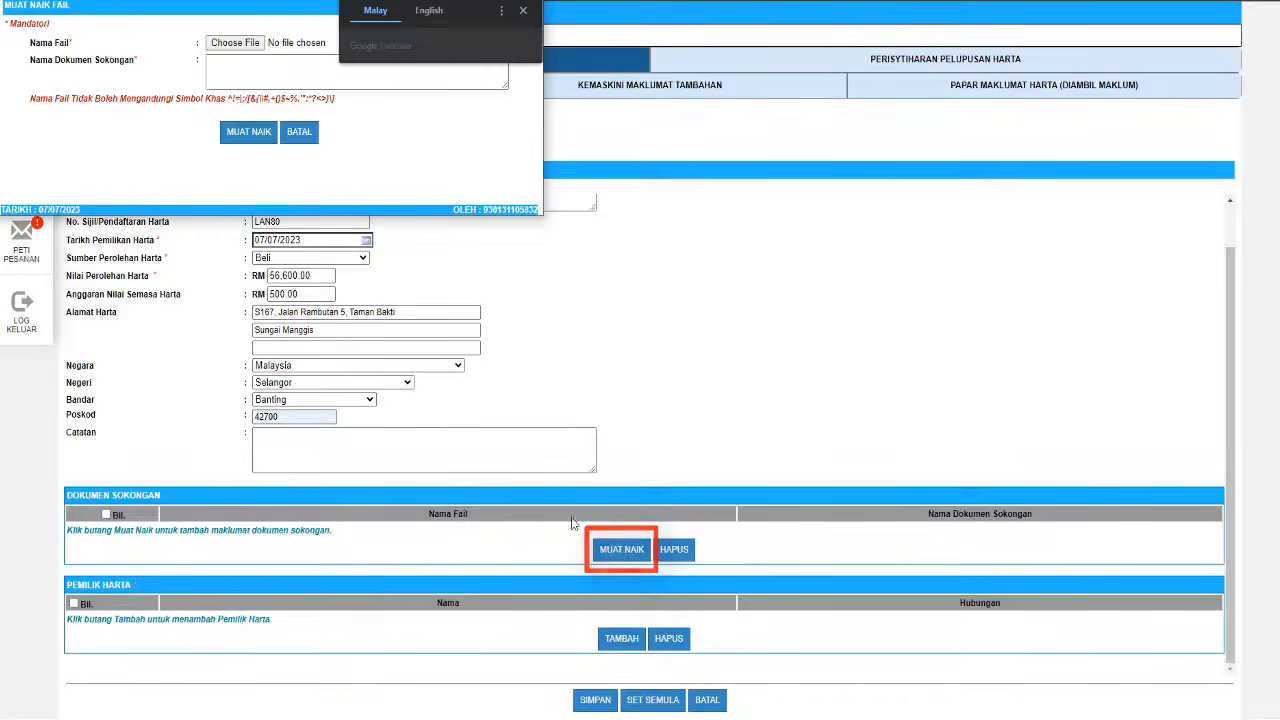
click(234, 43)
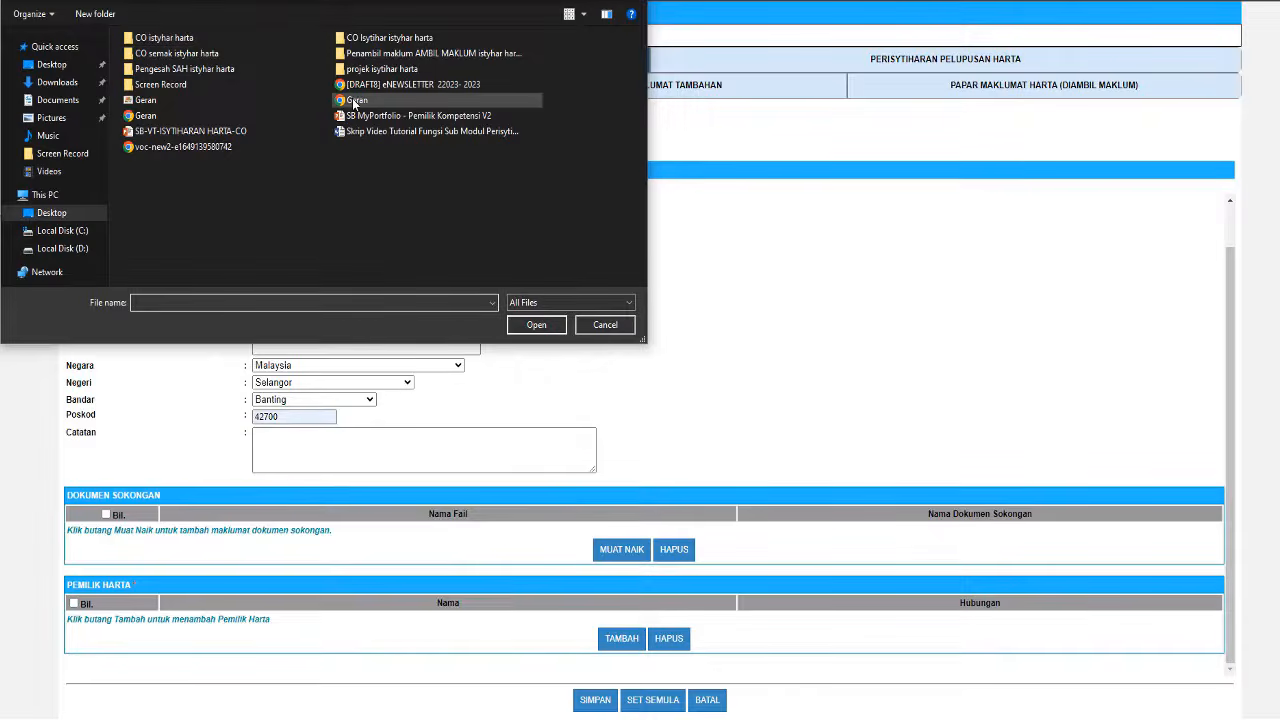
click(352, 102)
click(537, 325)
click(287, 75)
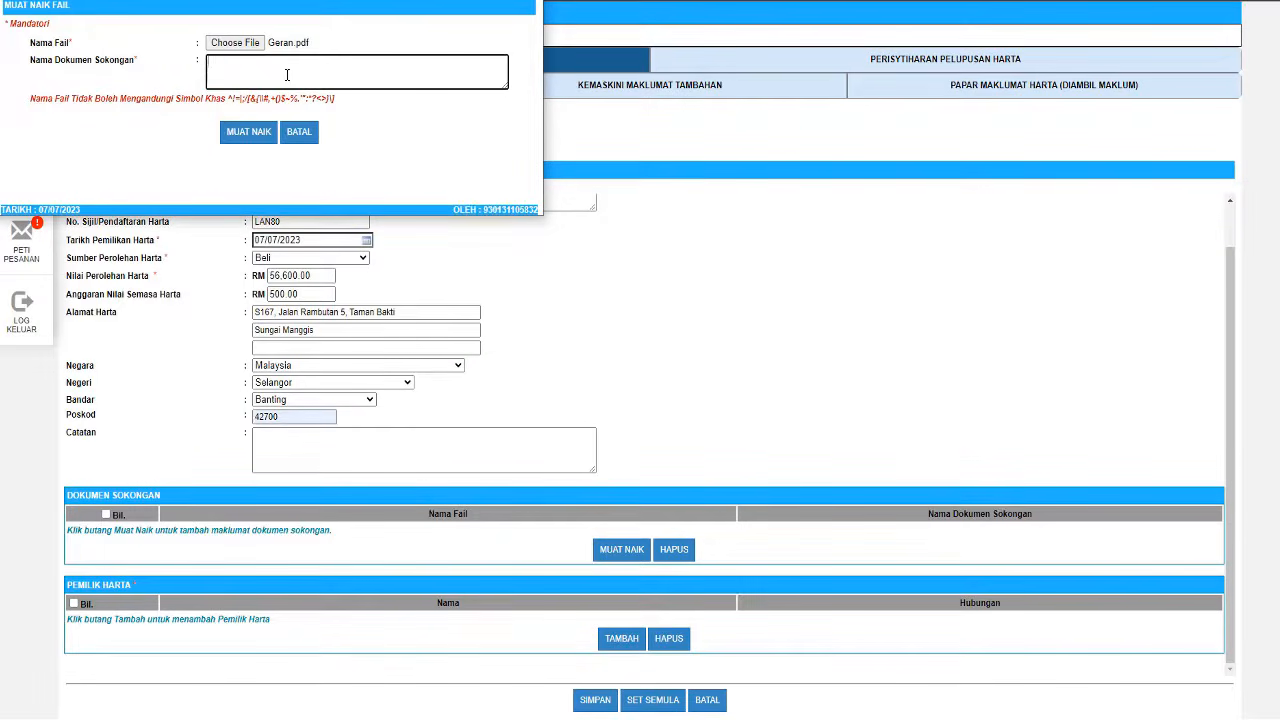
click(248, 131)
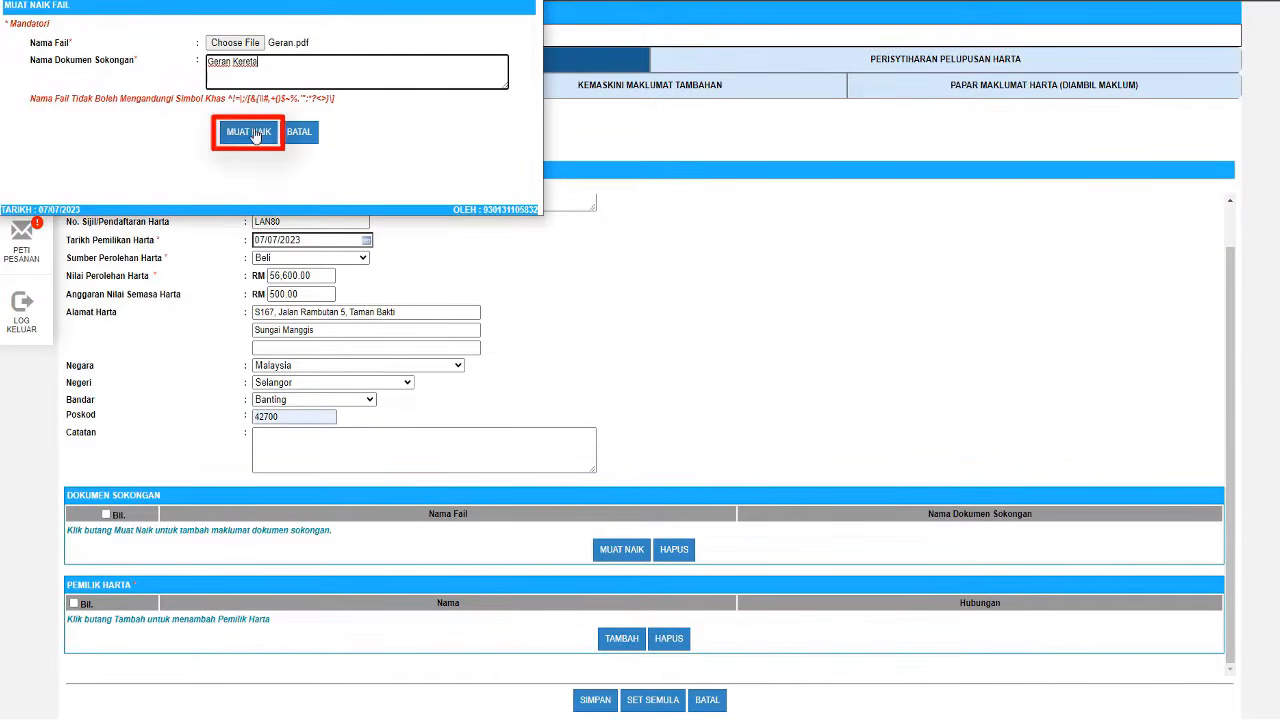
click(390, 64)
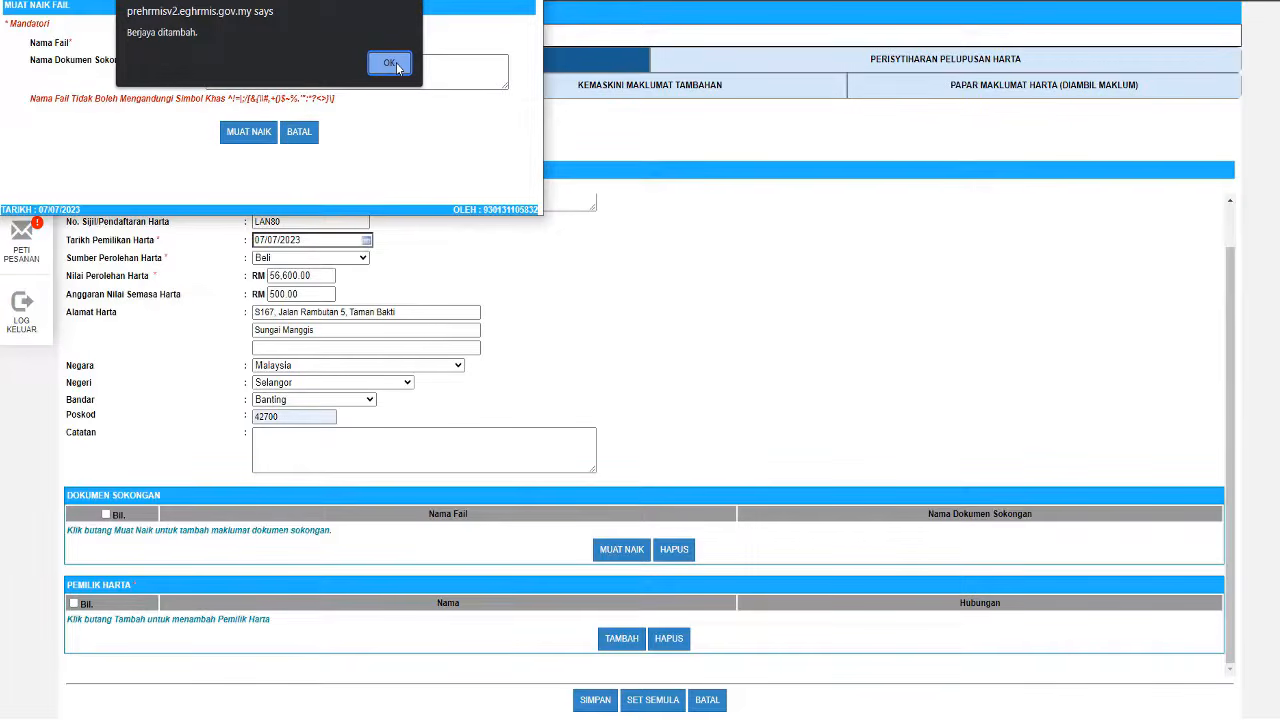
click(390, 64)
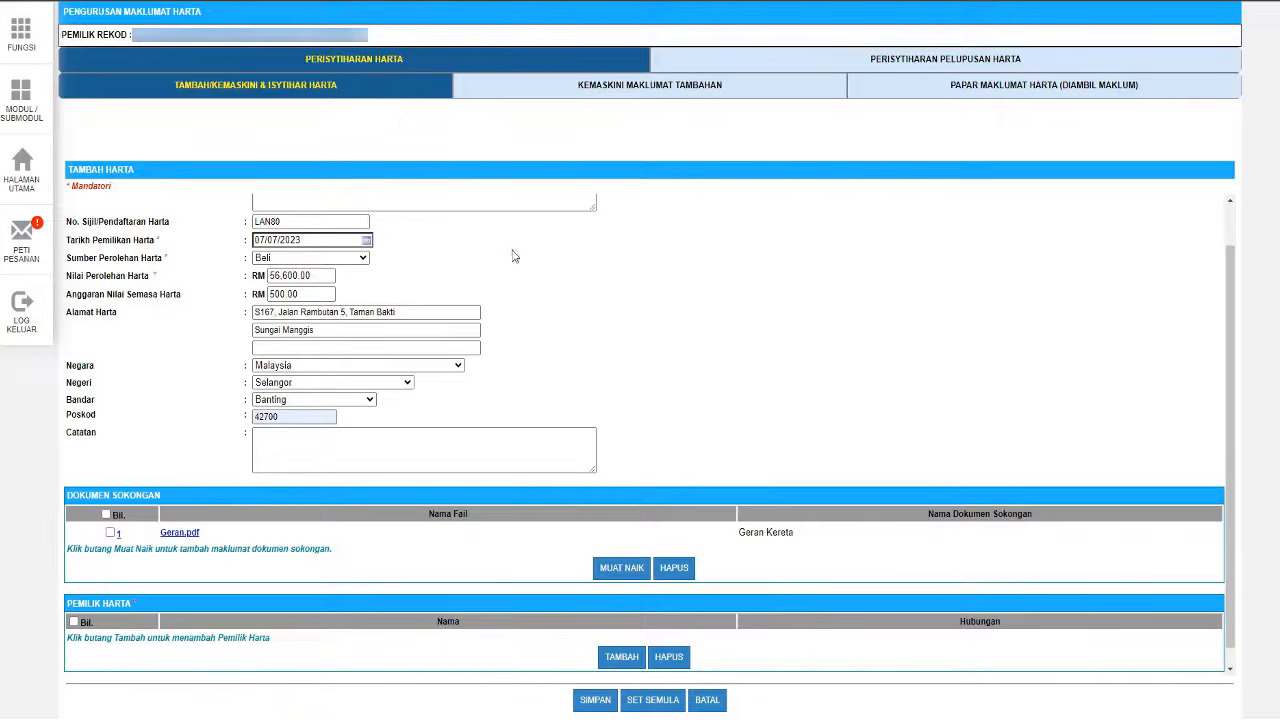
scroll(676, 481, down, 1)
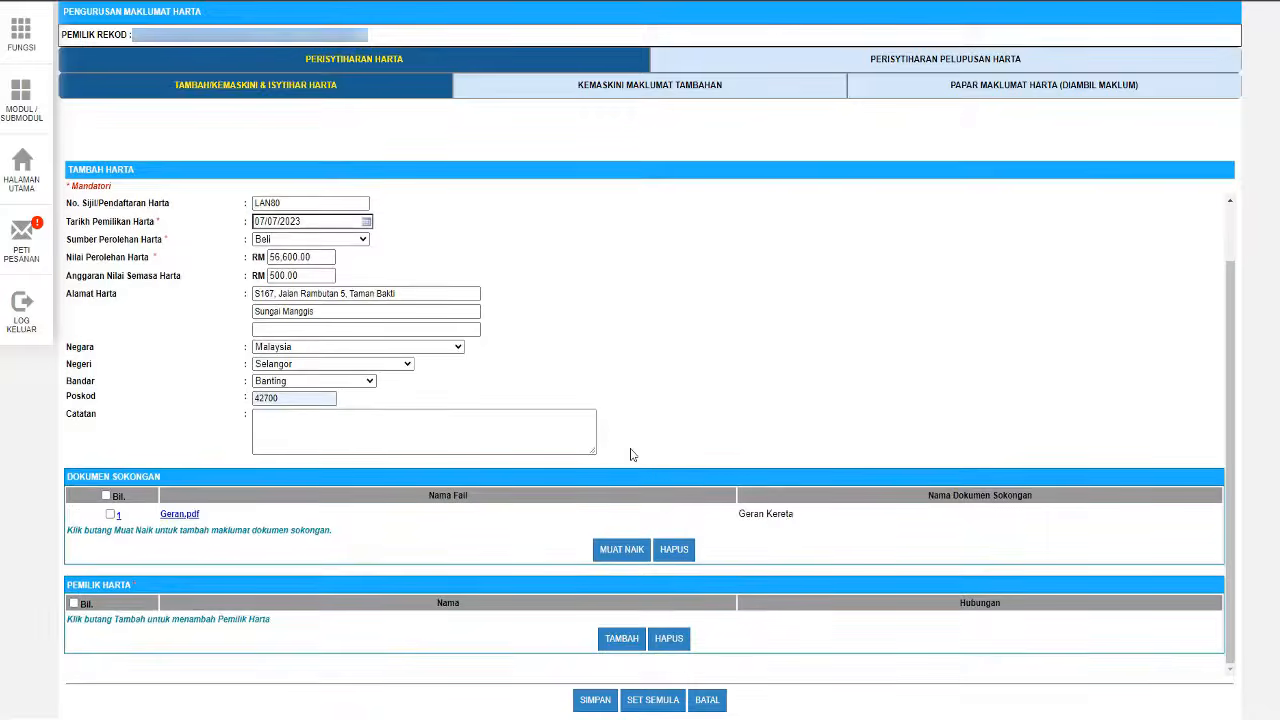
- List the declarer (Sendiri) as the Perodua Bezza's owner and save the vehicle record
click(618, 644)
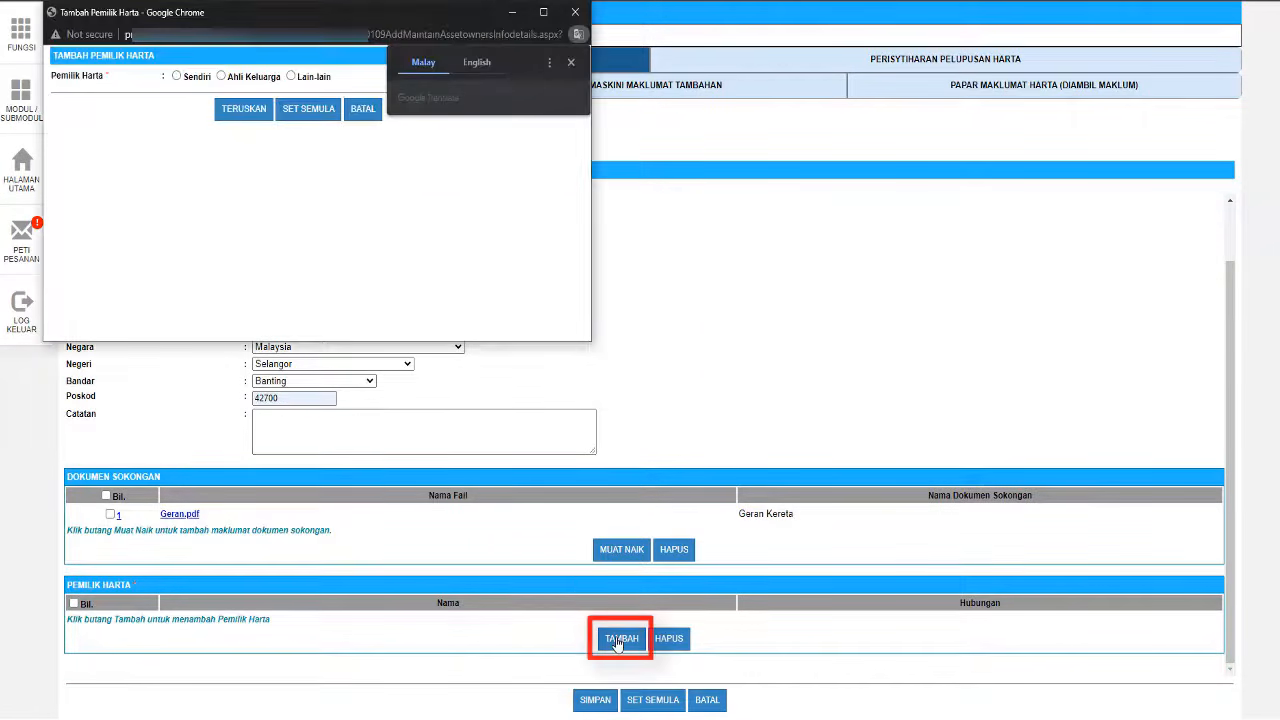
click(177, 78)
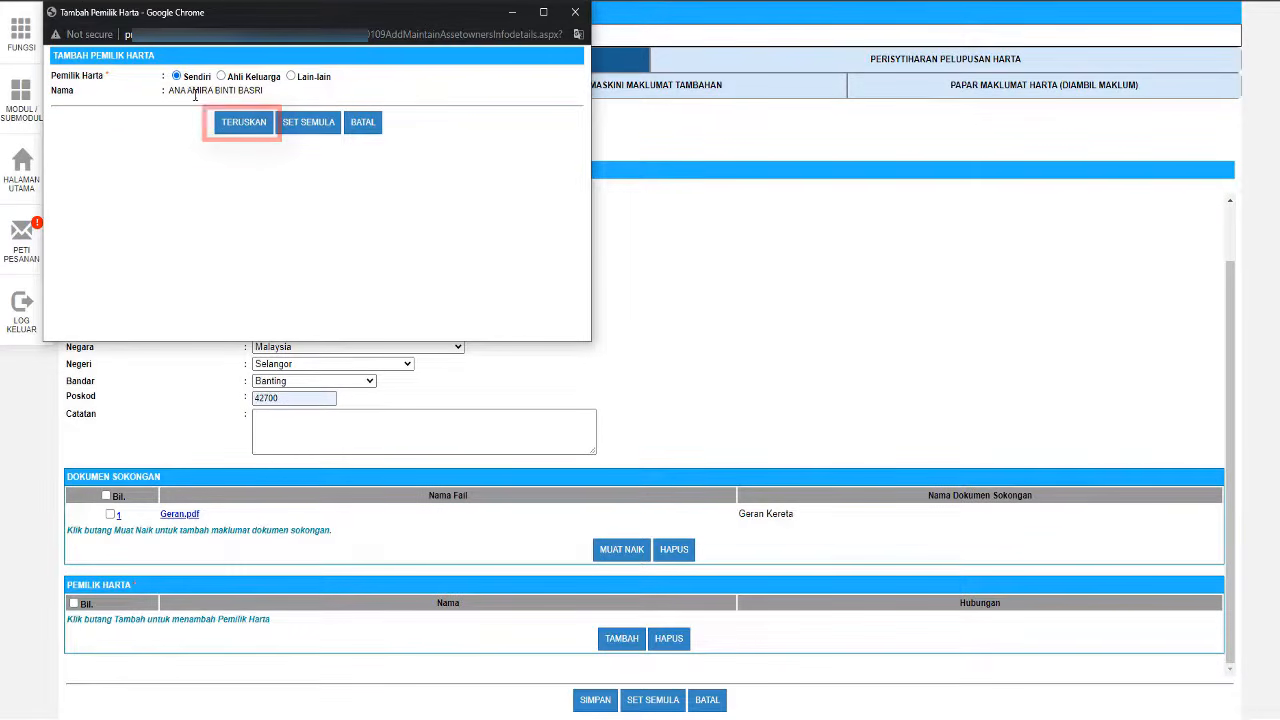
click(240, 123)
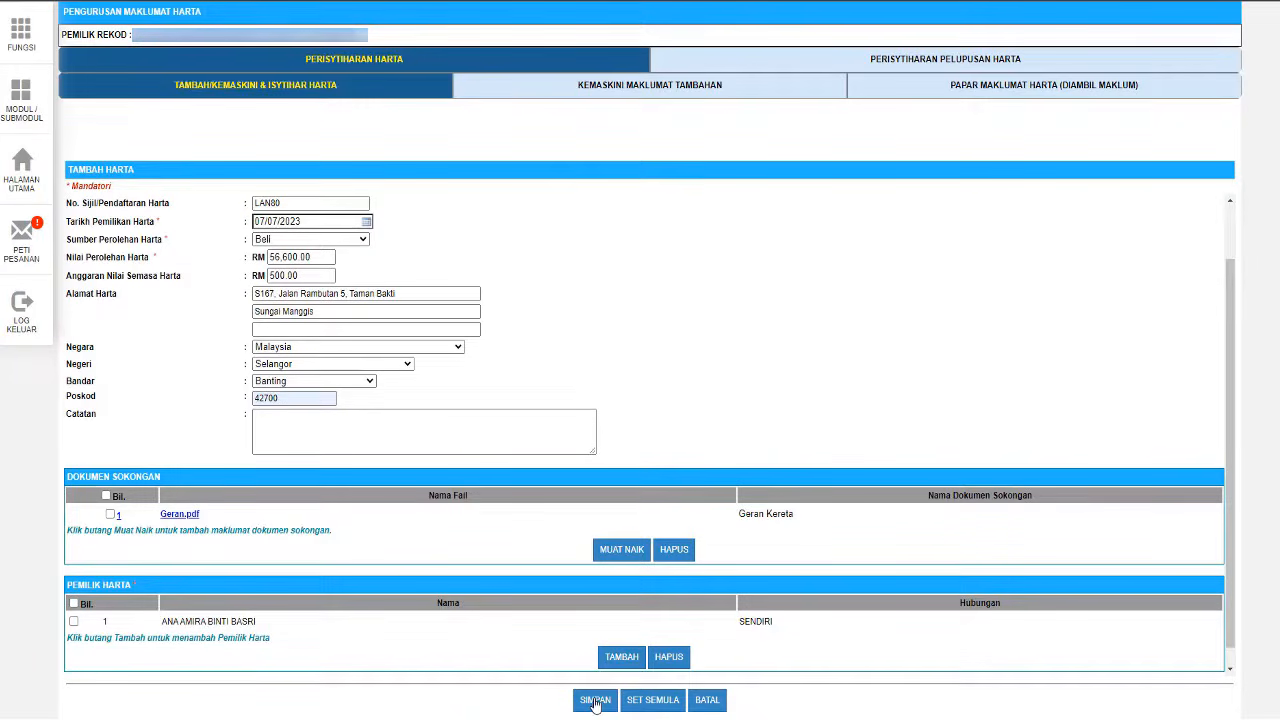
click(595, 700)
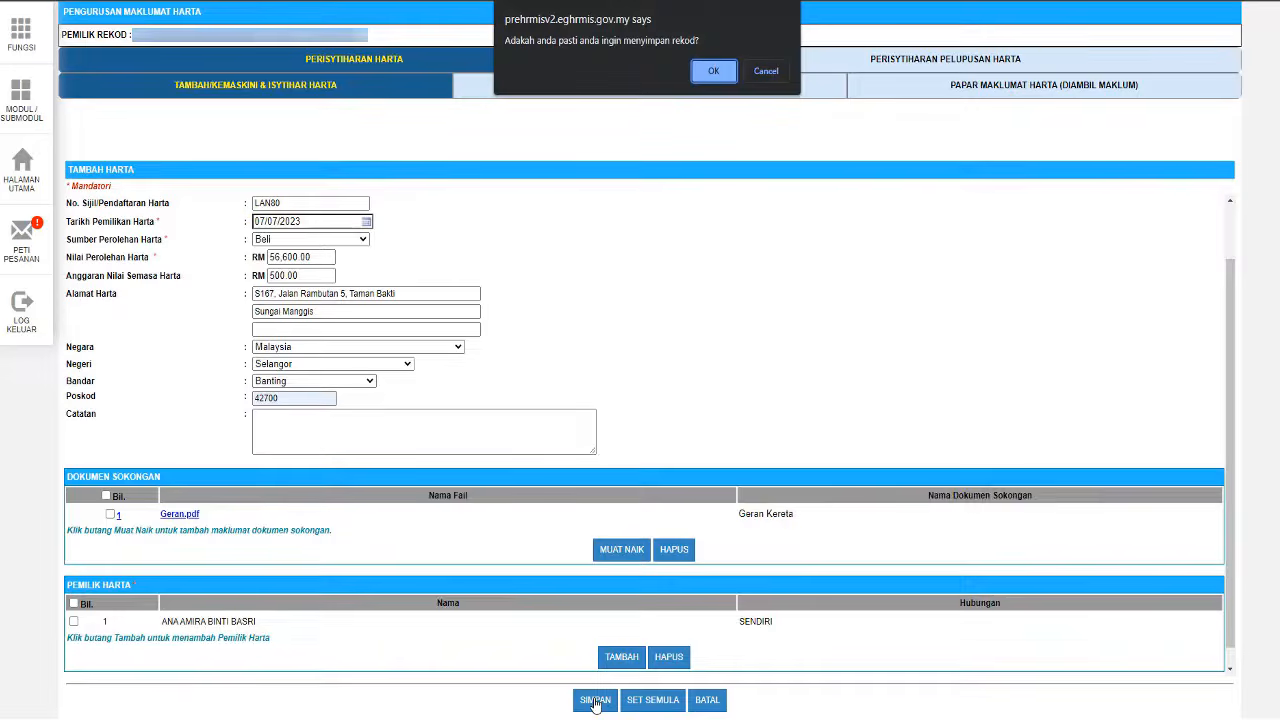
click(715, 72)
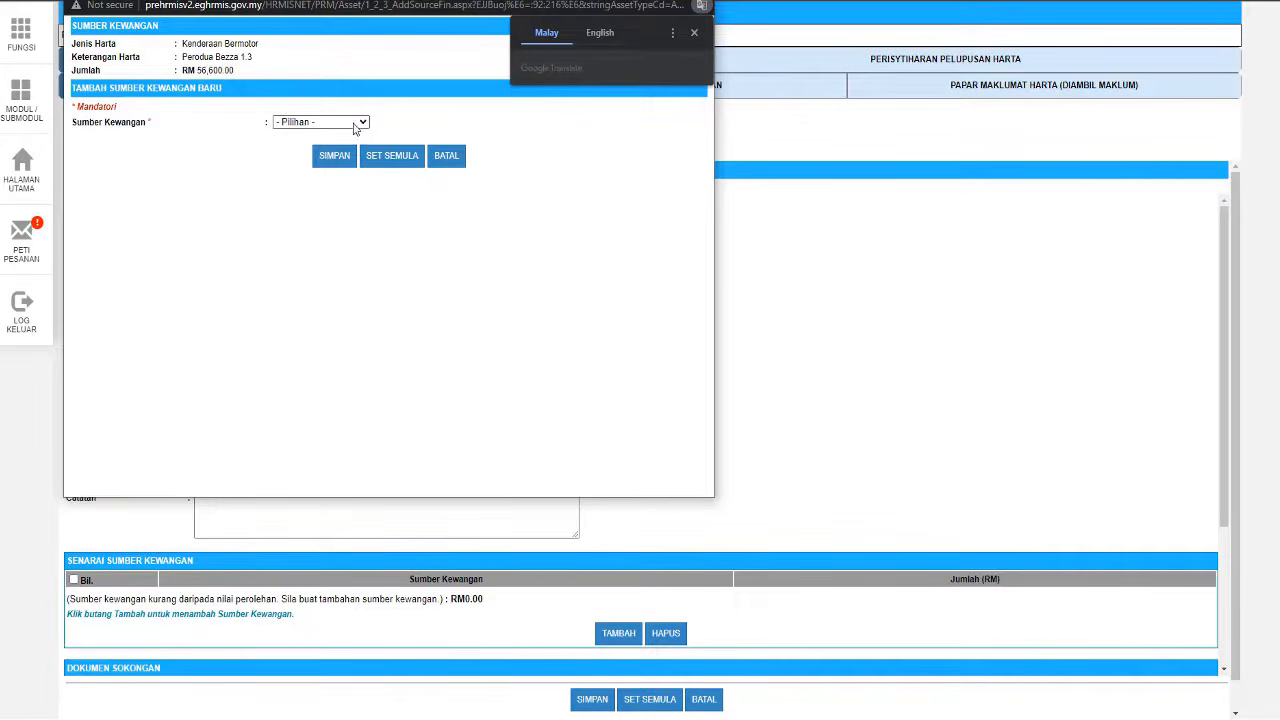
- Set the financing to a Pinjaman Komersil from Bank Rakyat for RM56,600 at RM500 monthly
click(363, 122)
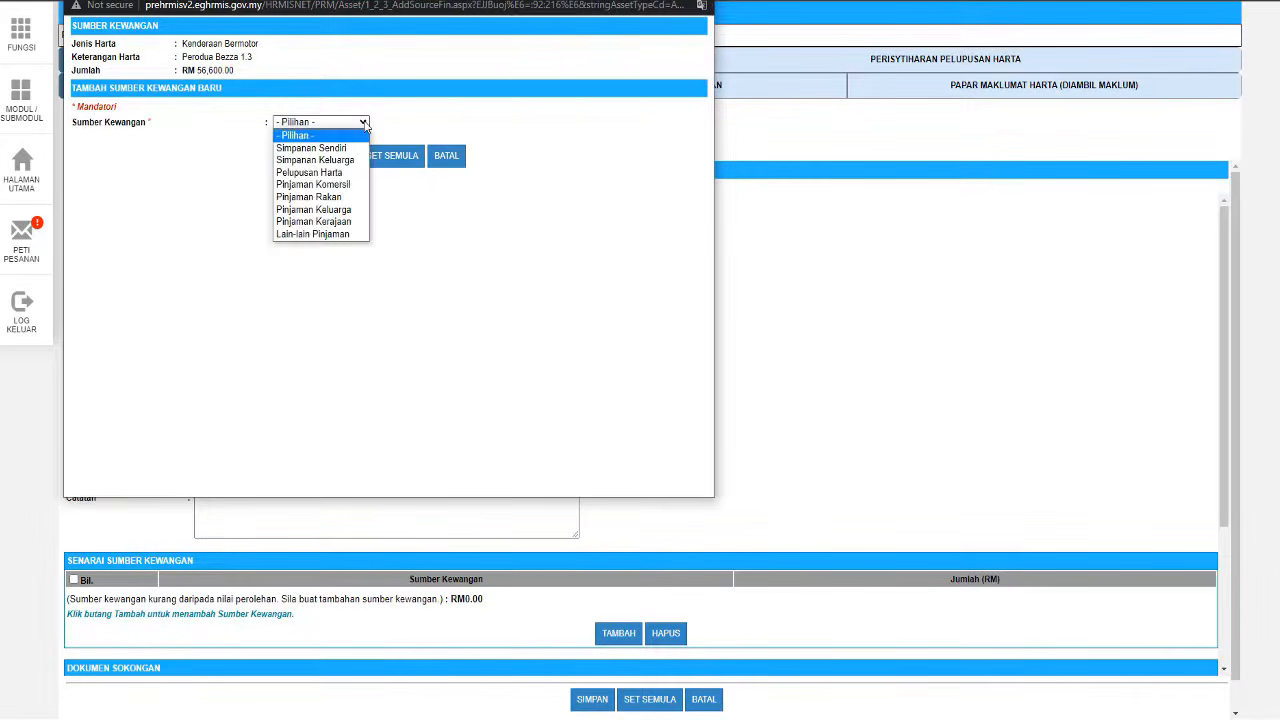
click(352, 185)
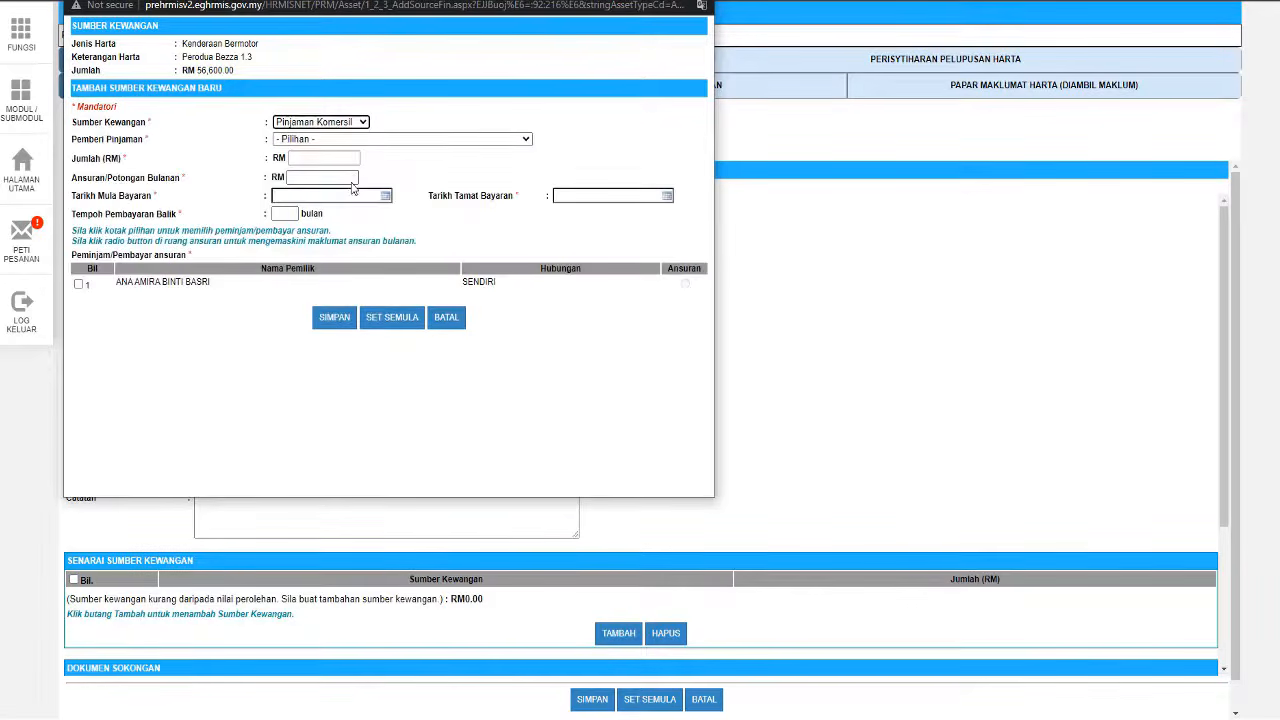
click(365, 139)
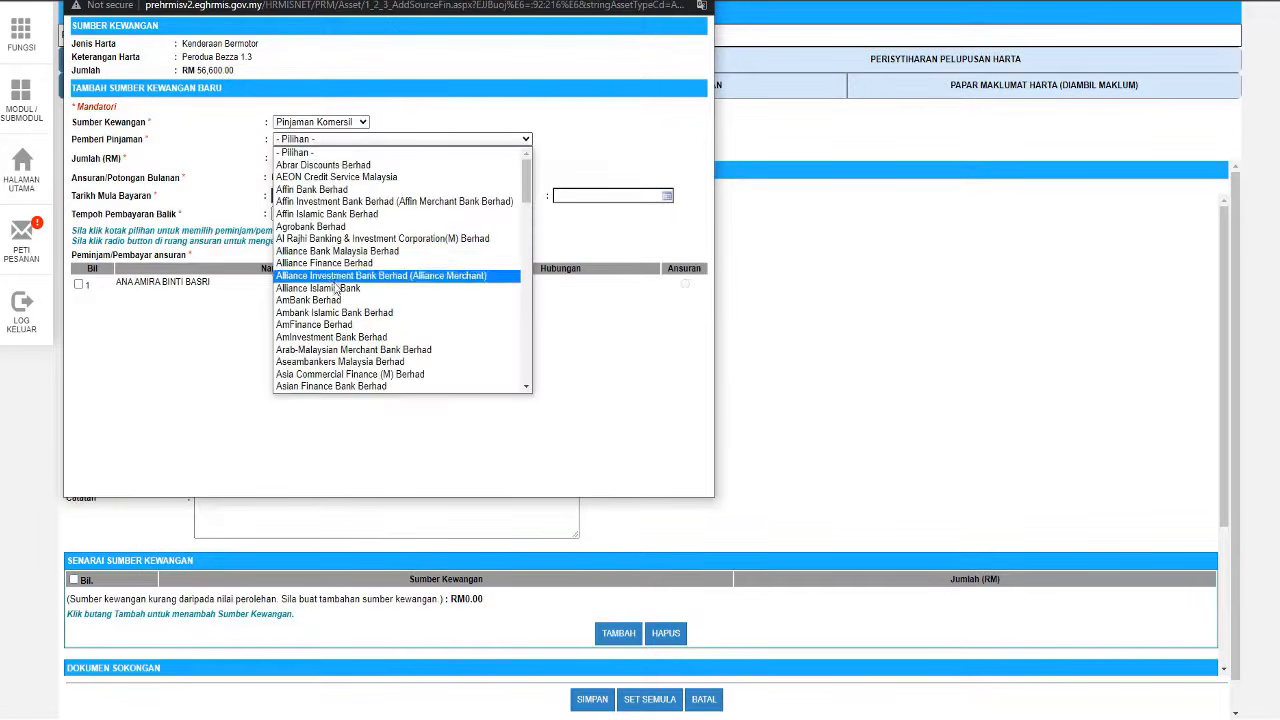
scroll(337, 288, down, 3)
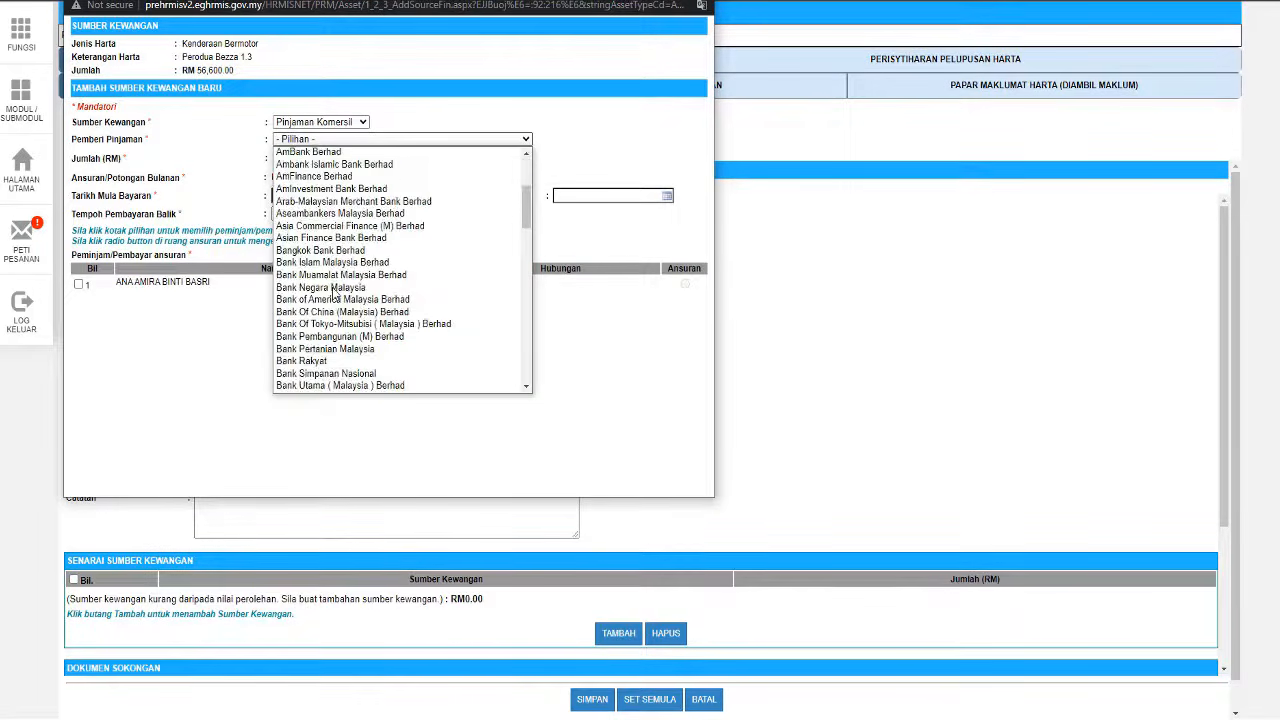
click(325, 362)
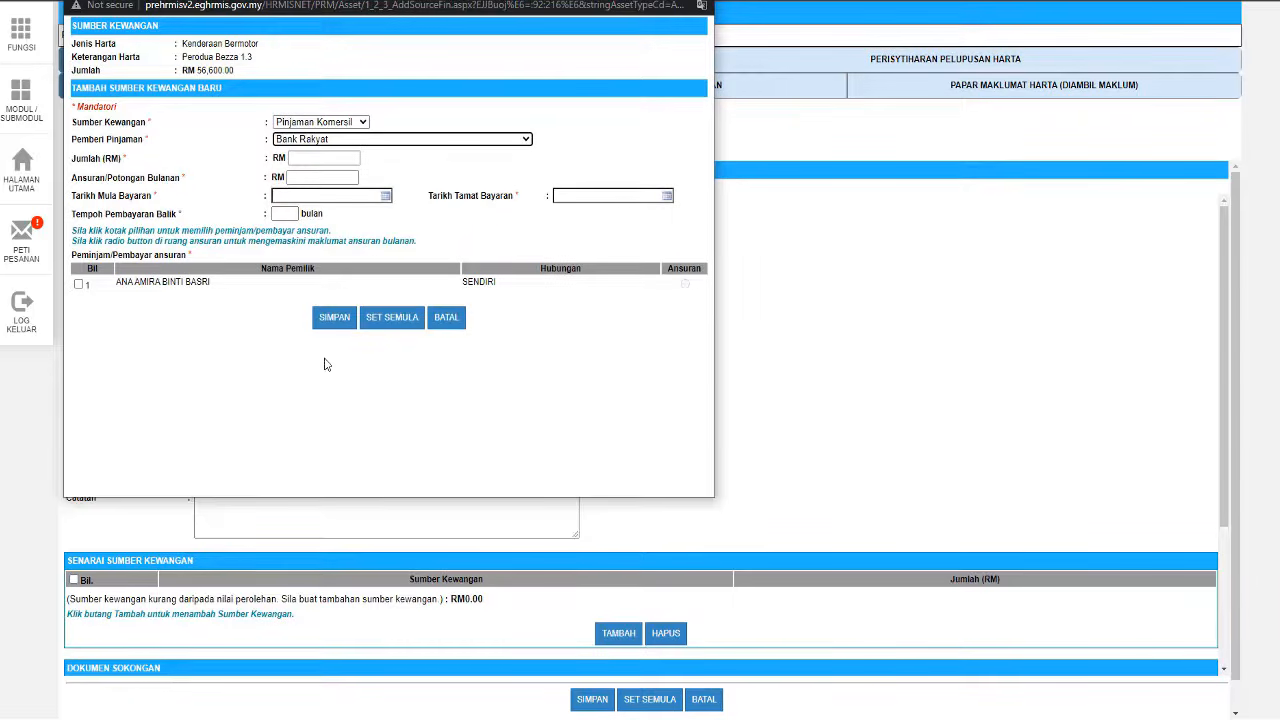
click(325, 158)
text(56600.00)
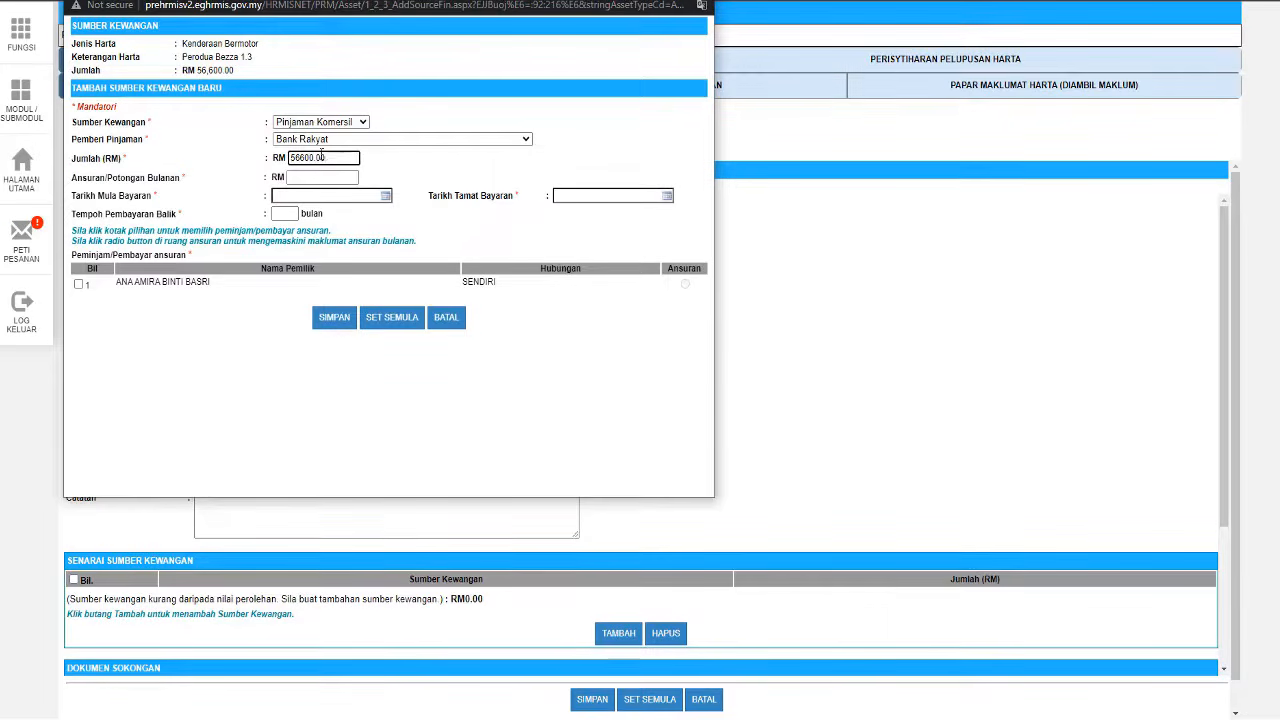
click(320, 177)
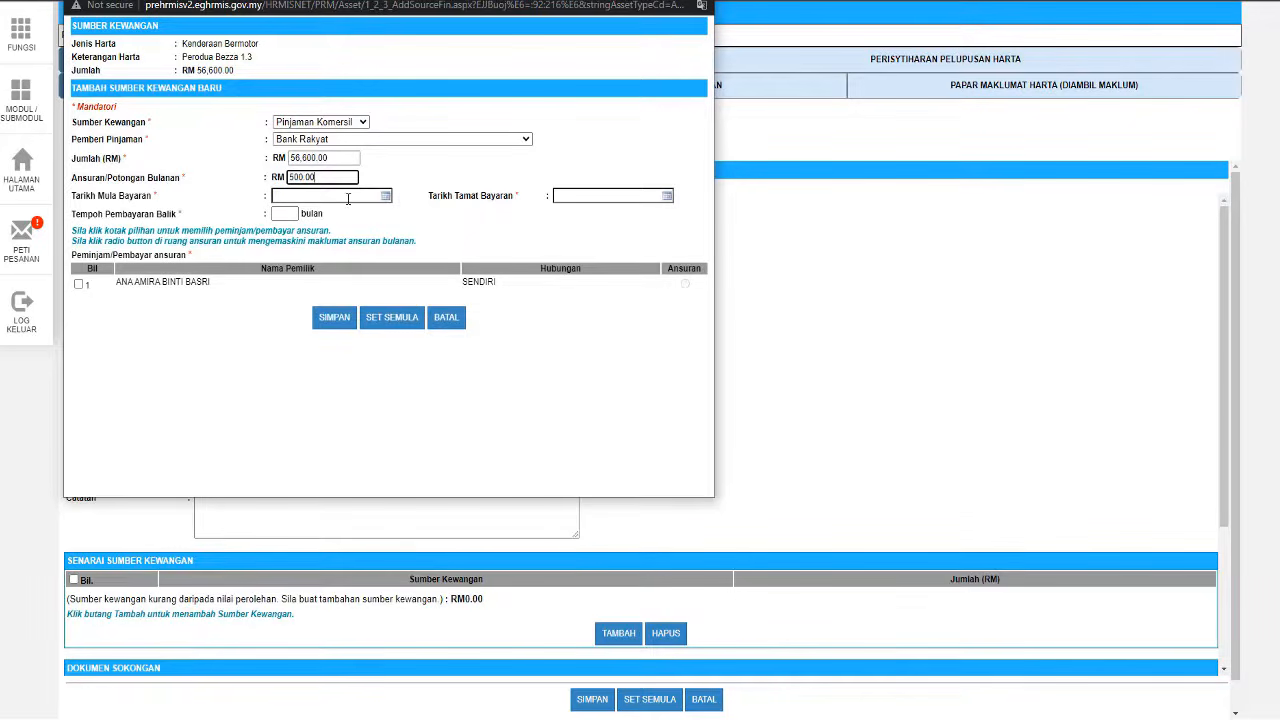
- Set repayment from 07/07/2023 to 04/07/2031, tick the borrower's Ansuran, and save the loan
click(385, 195)
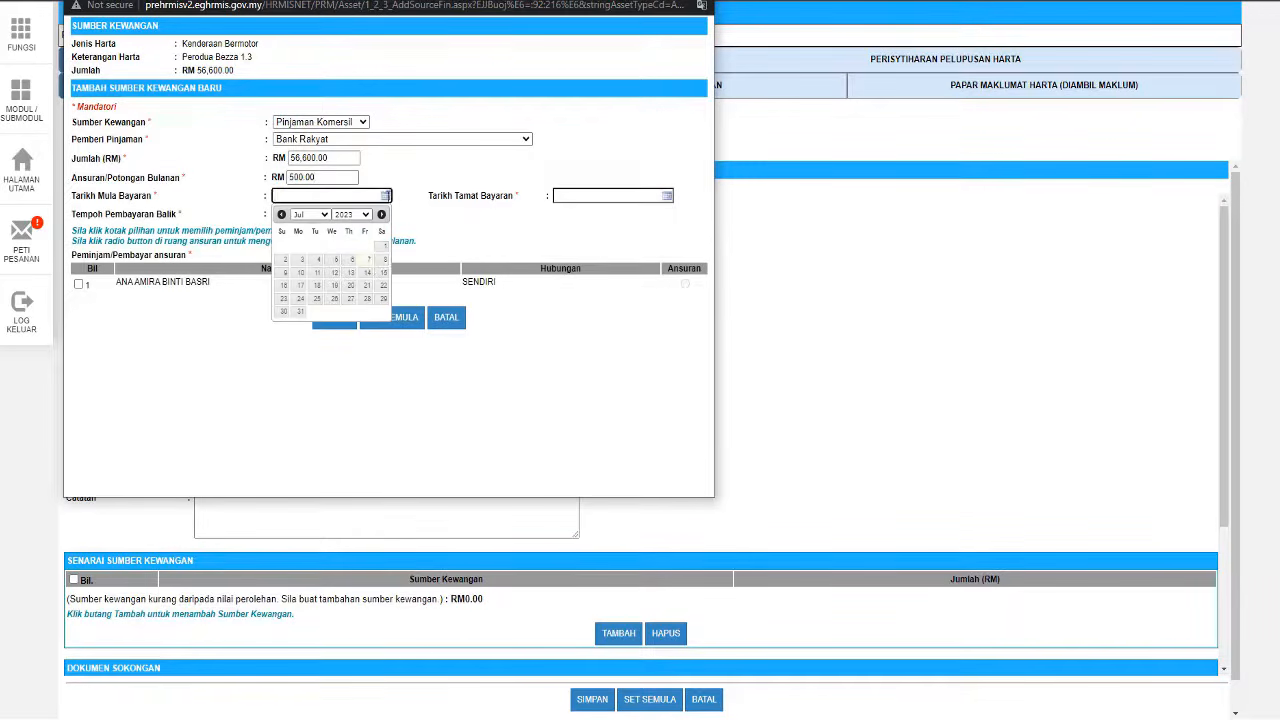
click(364, 259)
click(667, 195)
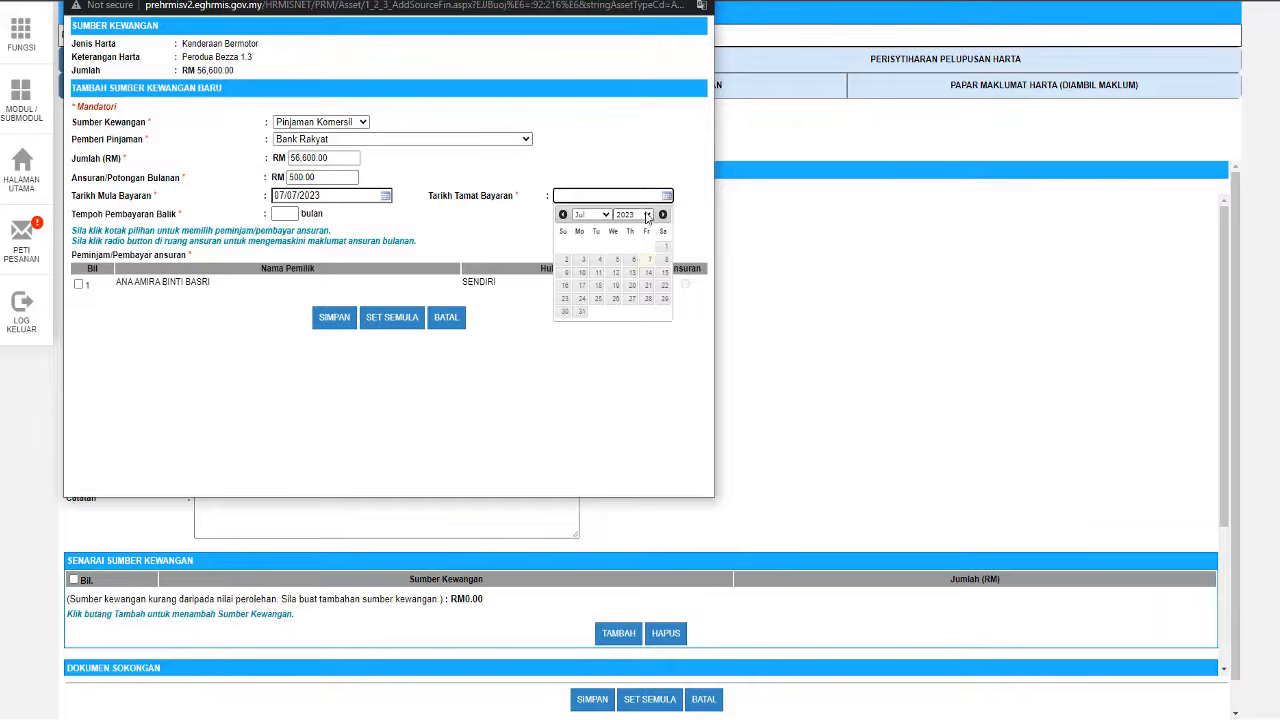
click(633, 214)
click(647, 410)
click(647, 410)
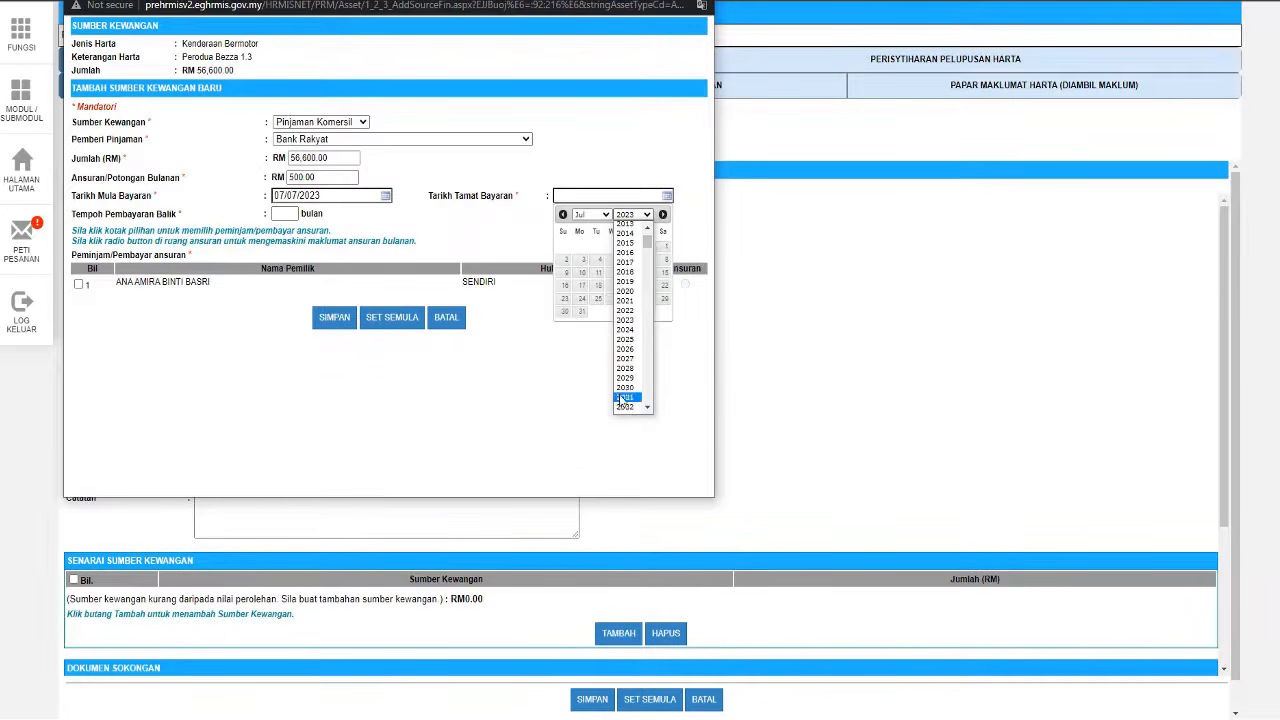
click(625, 402)
click(647, 245)
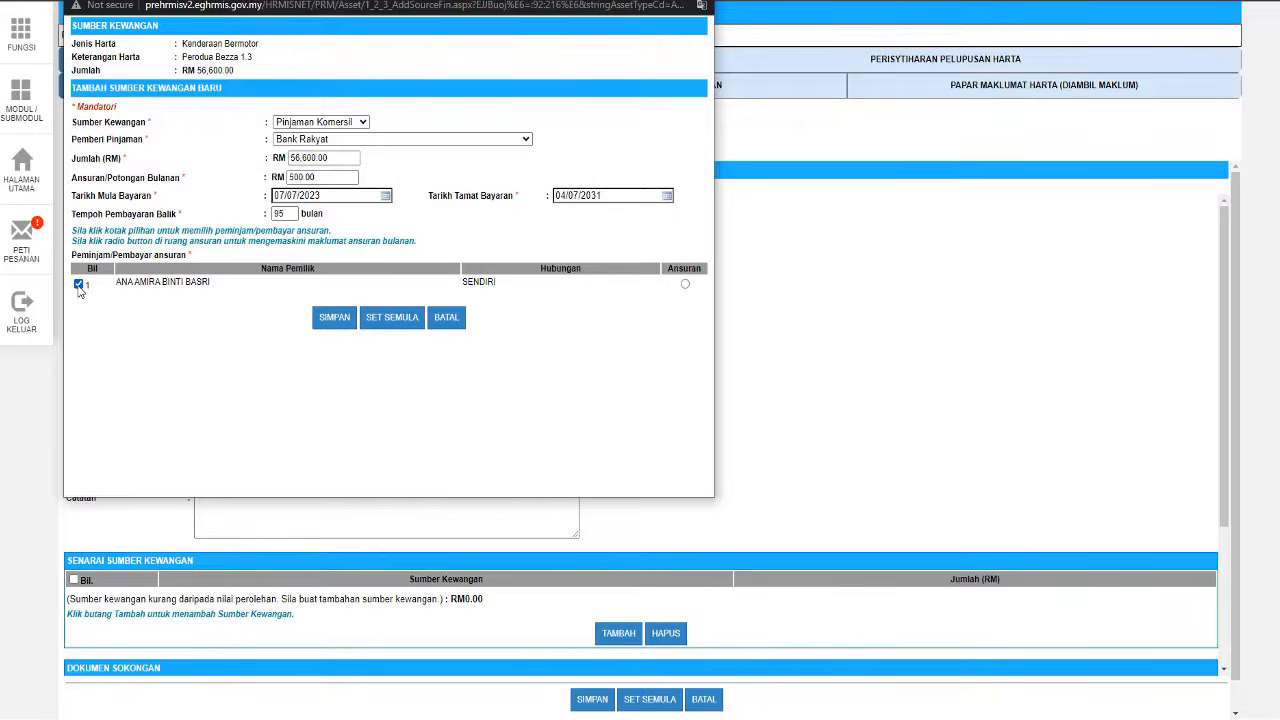
click(685, 285)
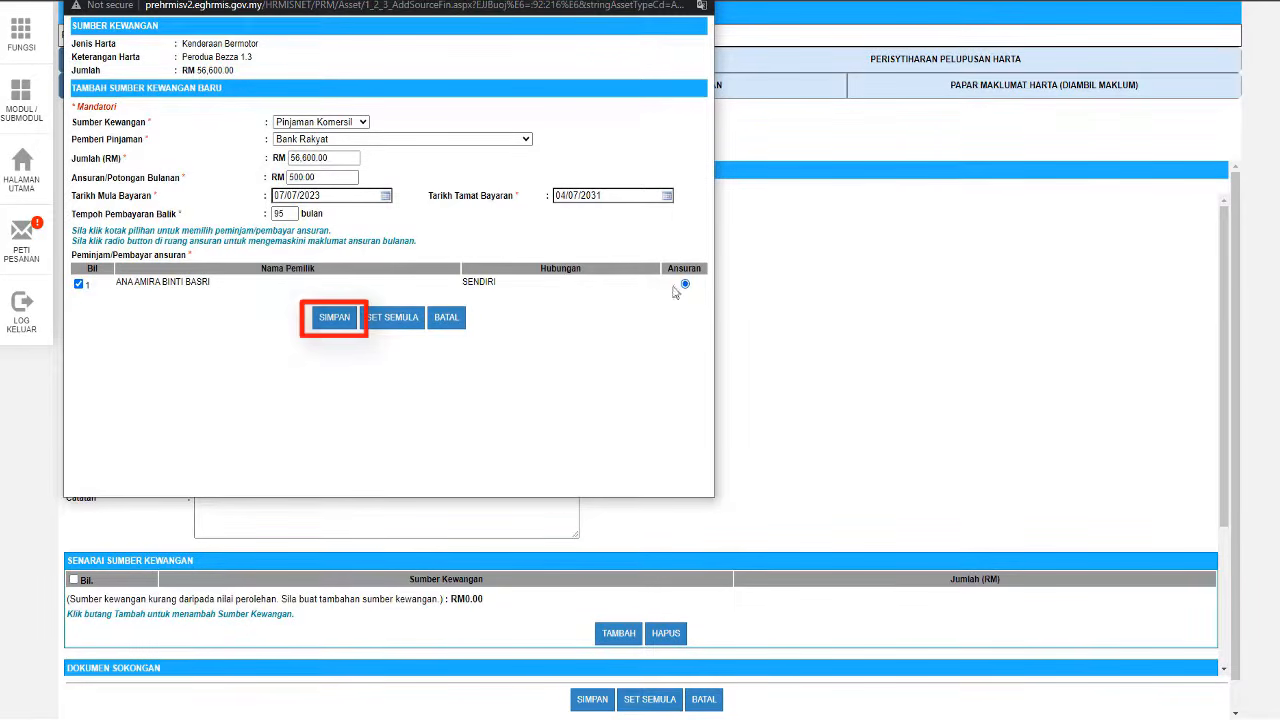
click(330, 320)
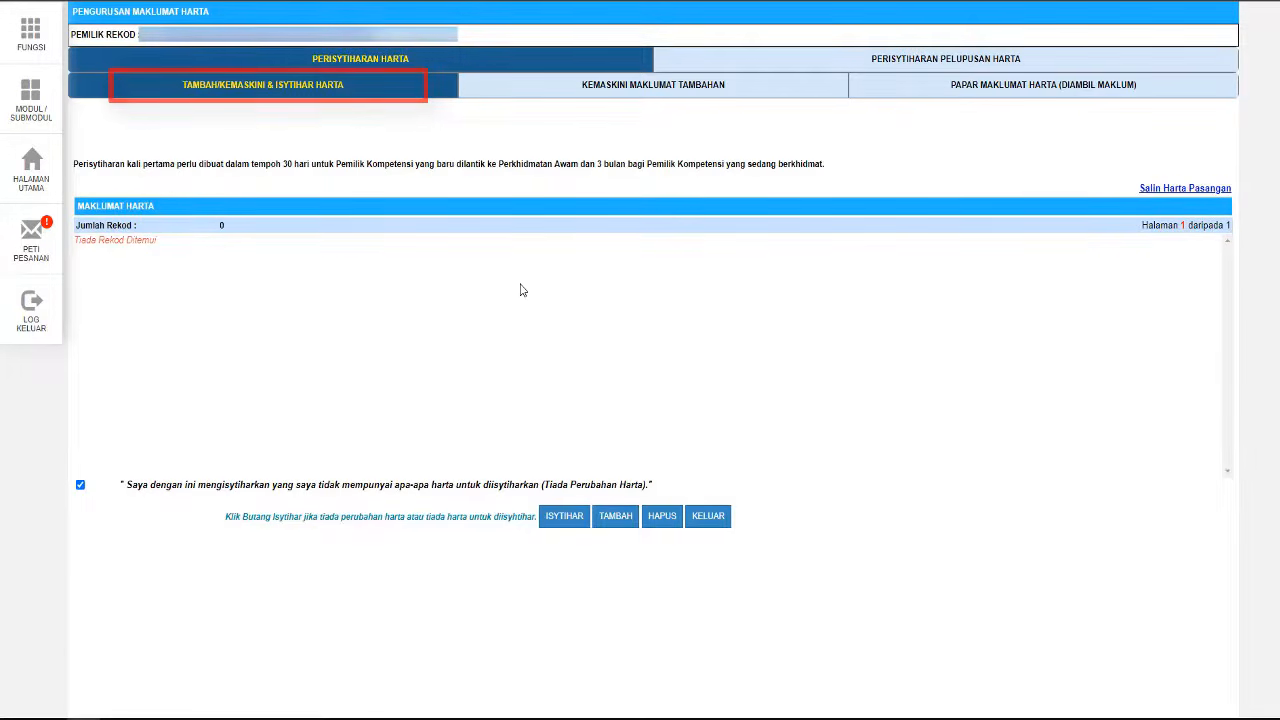
- Copy the spouse's Kereta Perodua Alza into own assets and confirm both alerts
click(1192, 190)
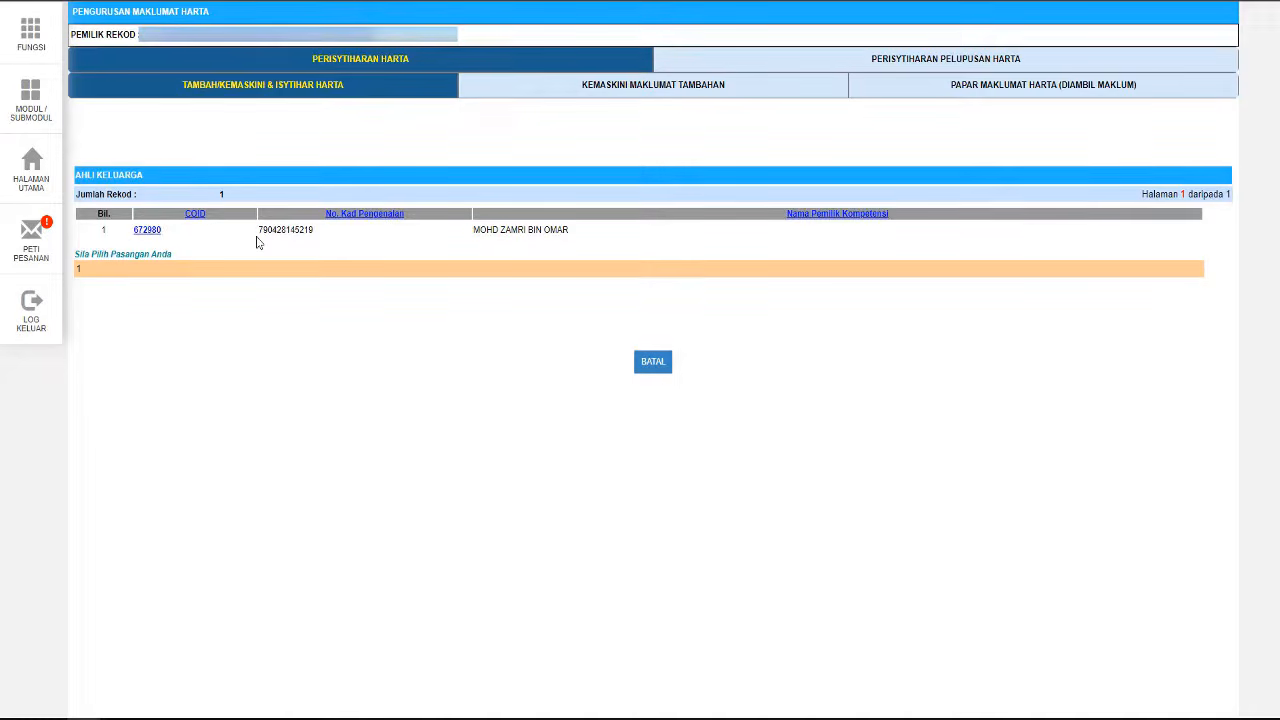
click(147, 230)
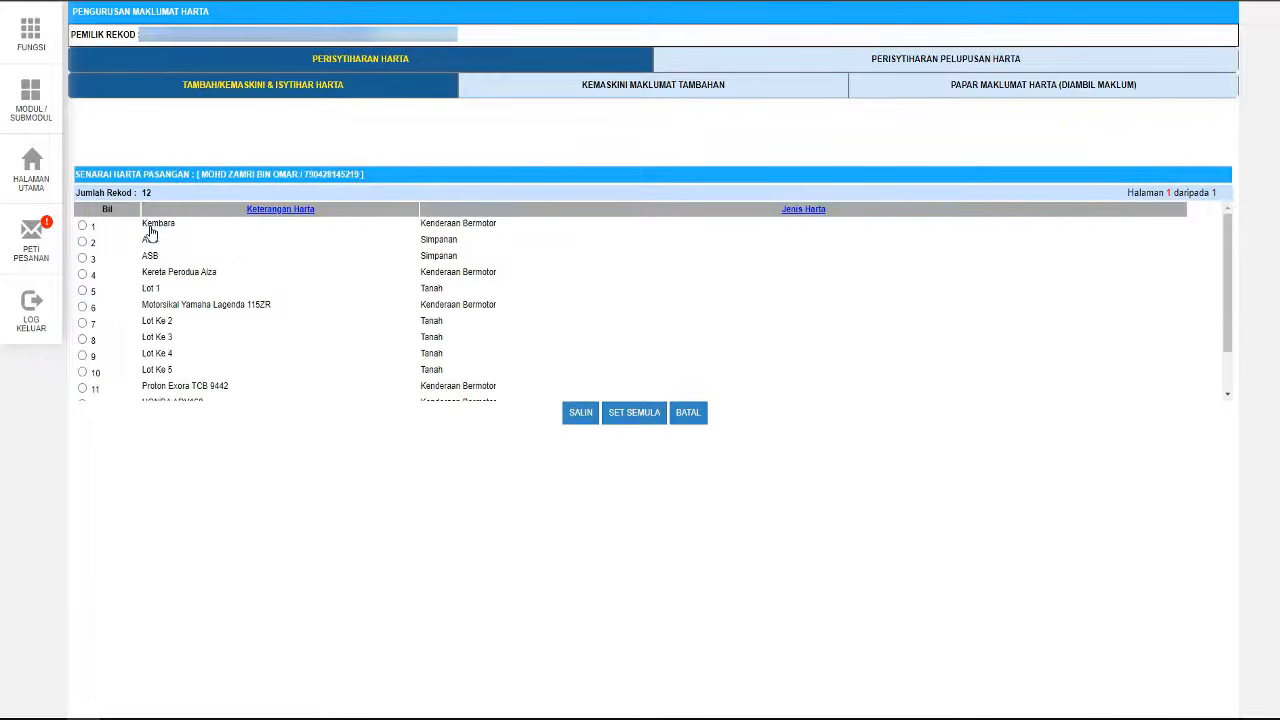
click(83, 275)
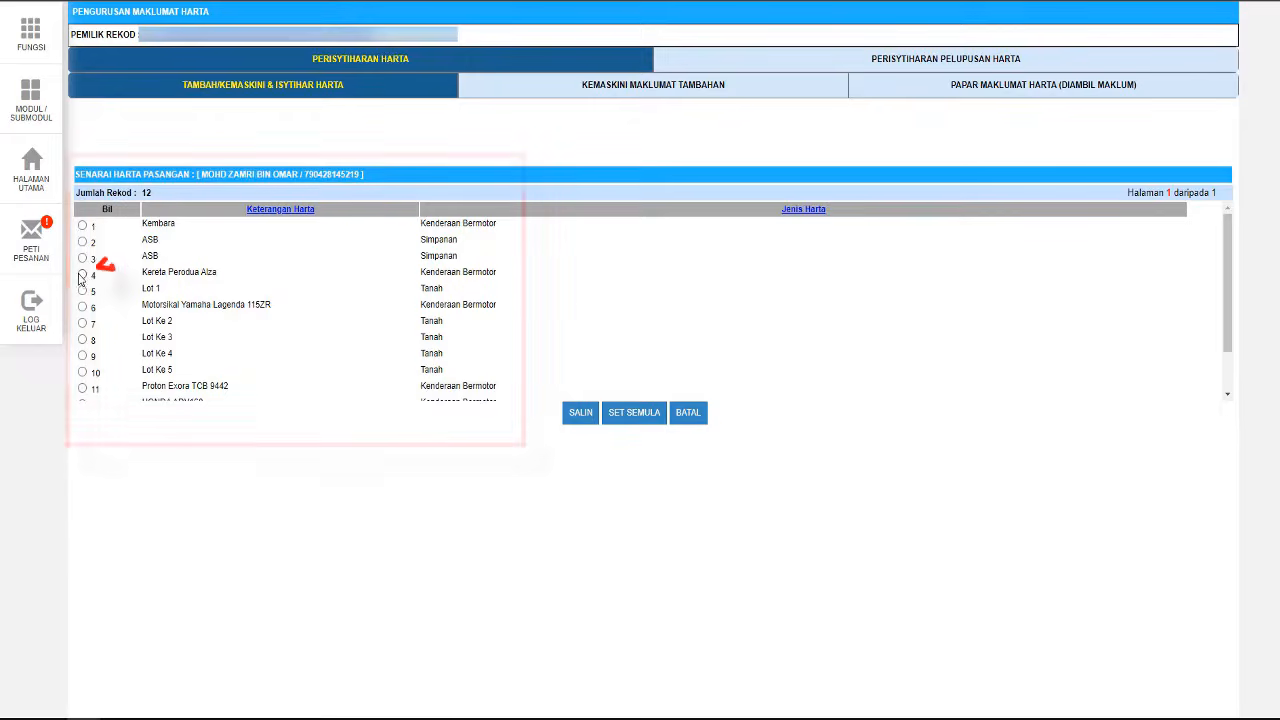
click(580, 415)
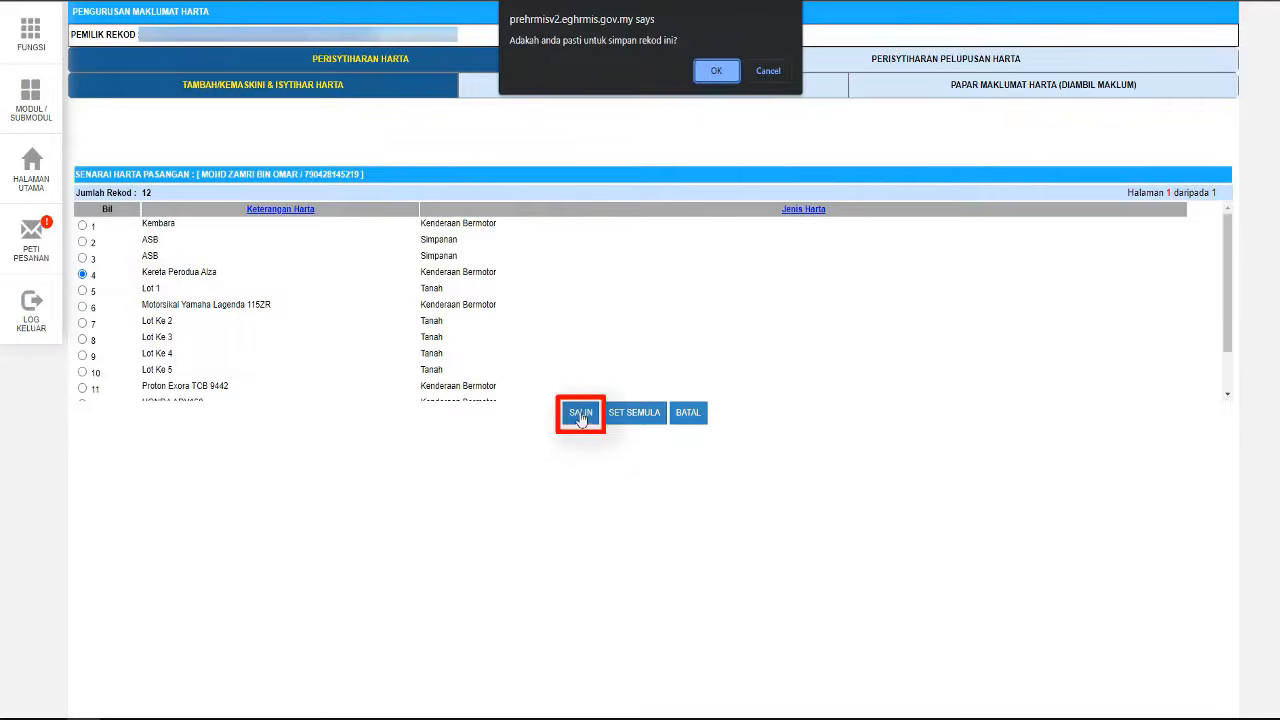
click(717, 71)
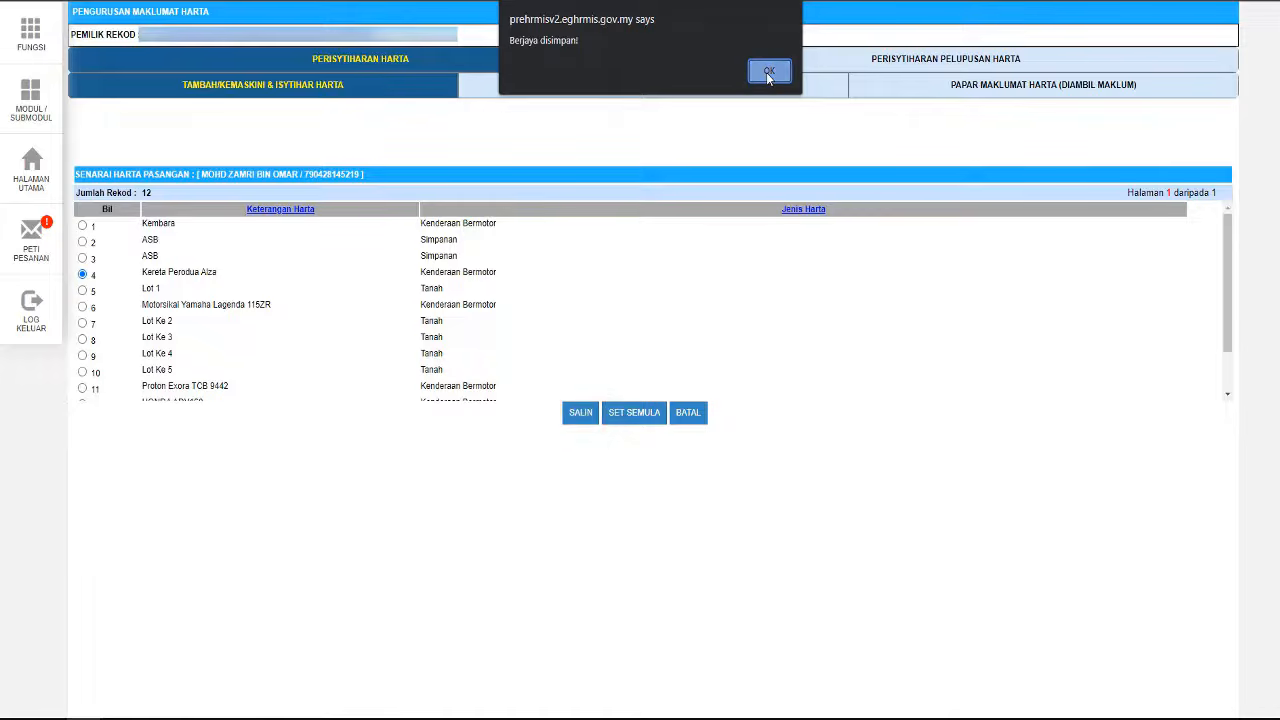
click(768, 73)
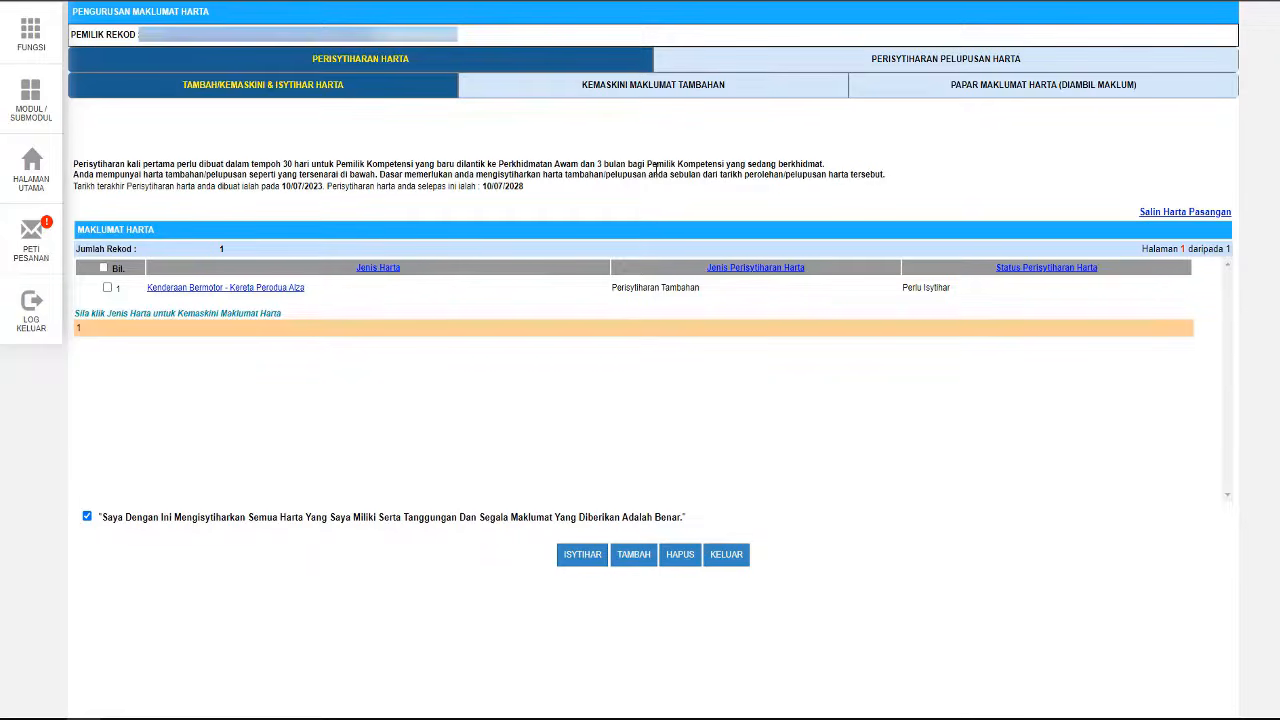
- Add a Pinjaman Komersil from AmBank Berhad to the Alza: RM43,158.50, RM500 monthly
click(211, 290)
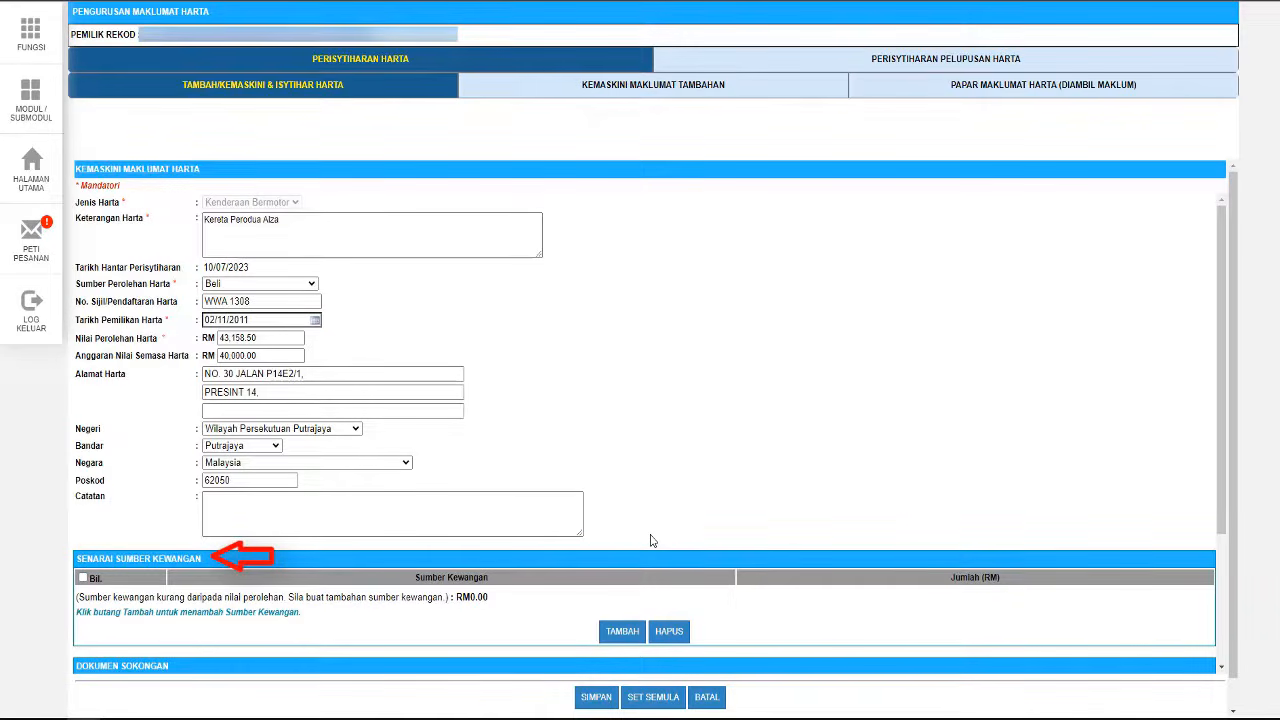
scroll(649, 537, down, 2)
click(620, 416)
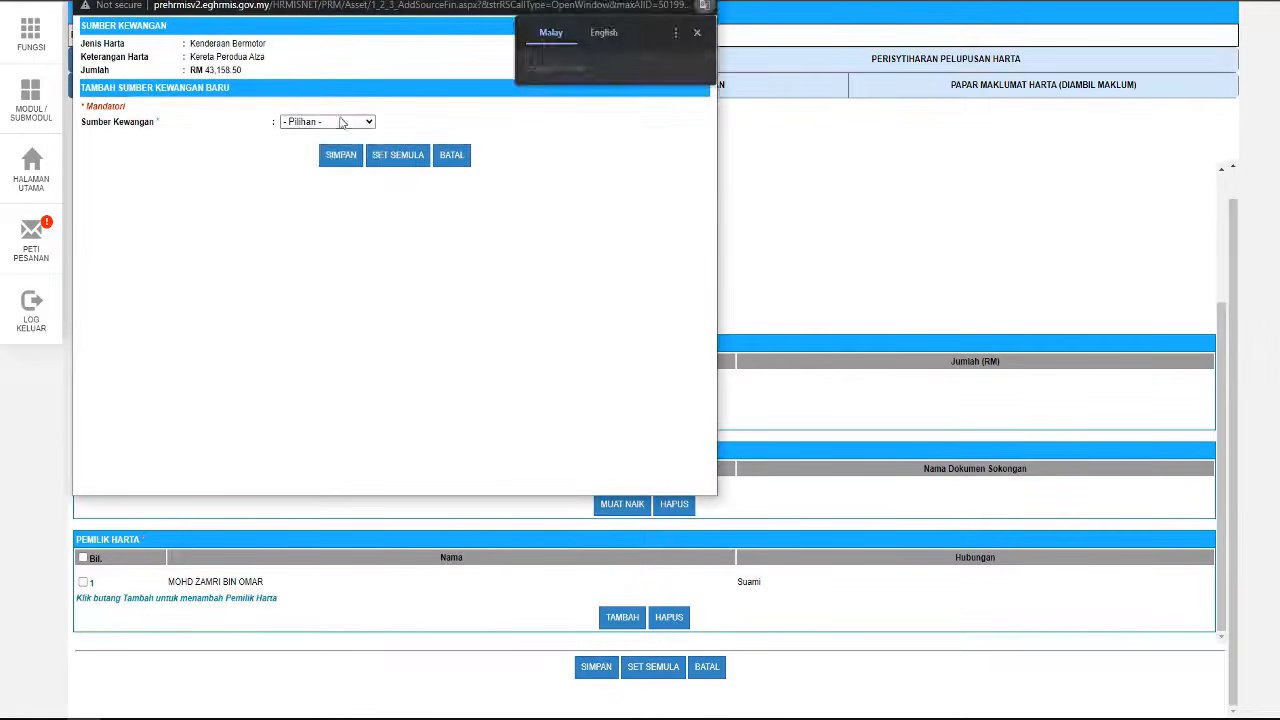
click(342, 122)
click(320, 184)
click(361, 139)
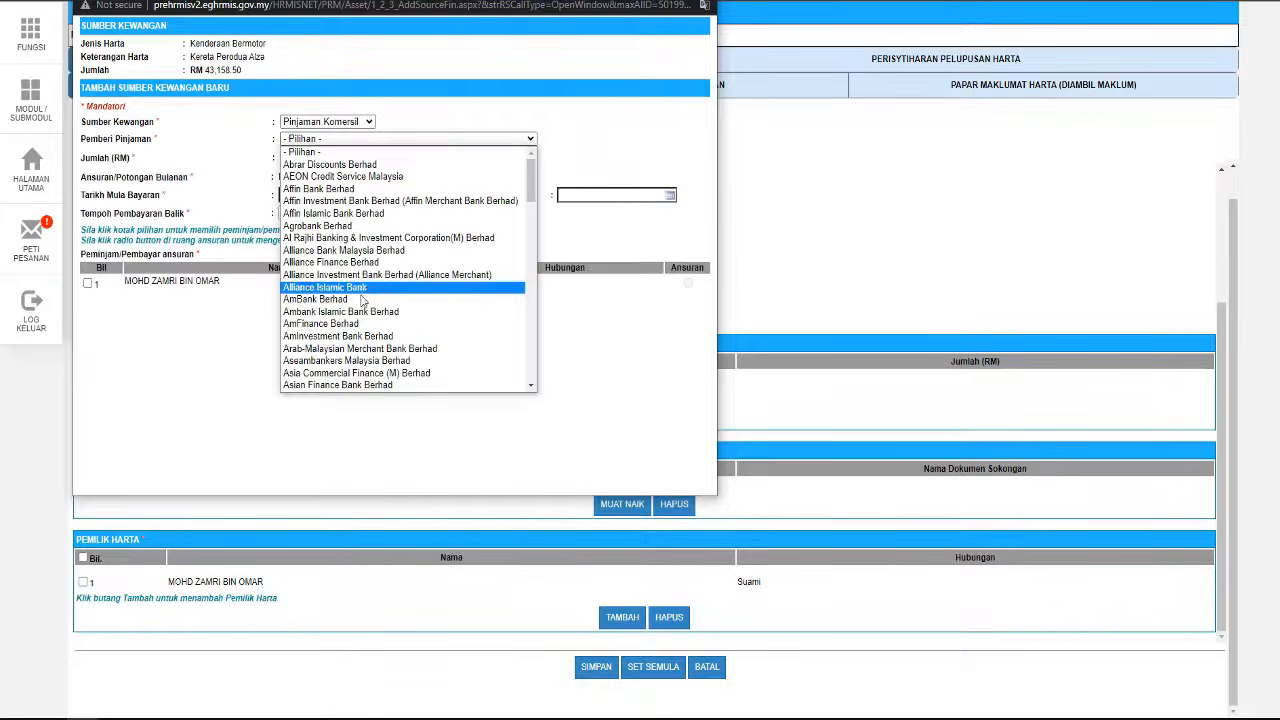
click(330, 296)
click(316, 160)
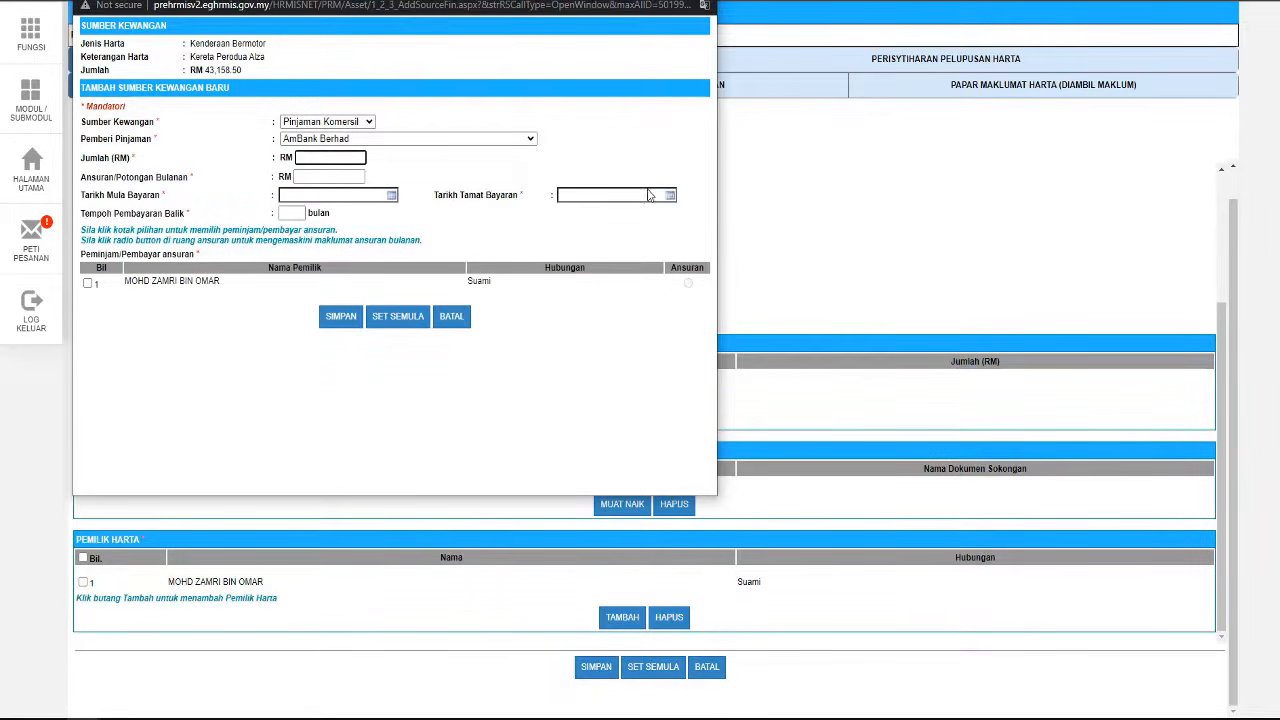
text(43158.50)
key(Tab)
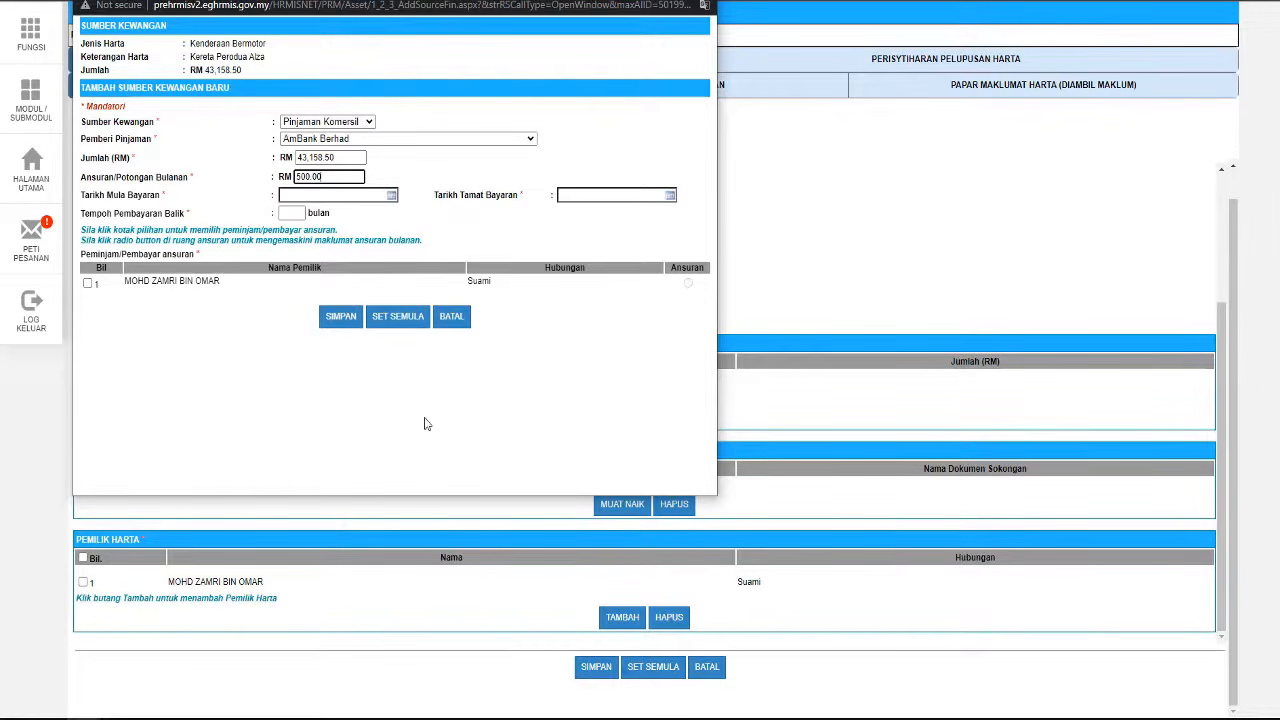
- Set repayment from 11/07/2023 to 18/07/2031, mark the spouse as paying borrower, and save
click(391, 195)
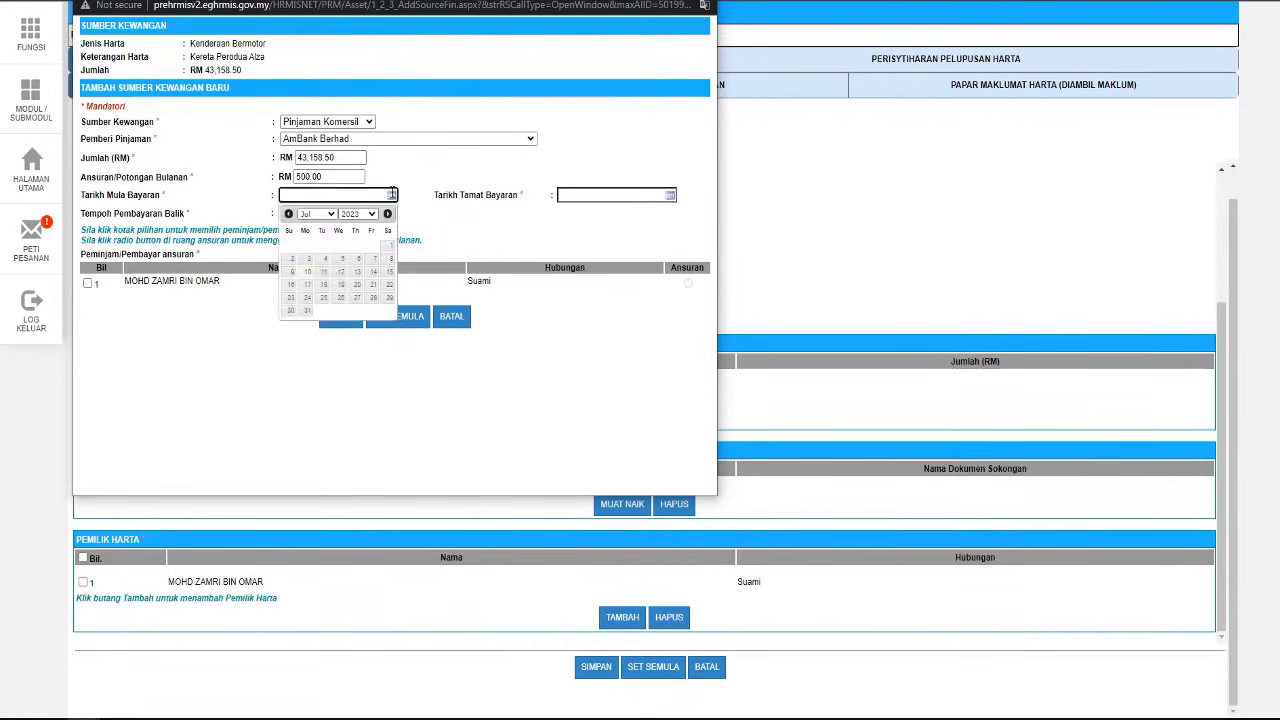
click(324, 279)
click(669, 195)
click(636, 213)
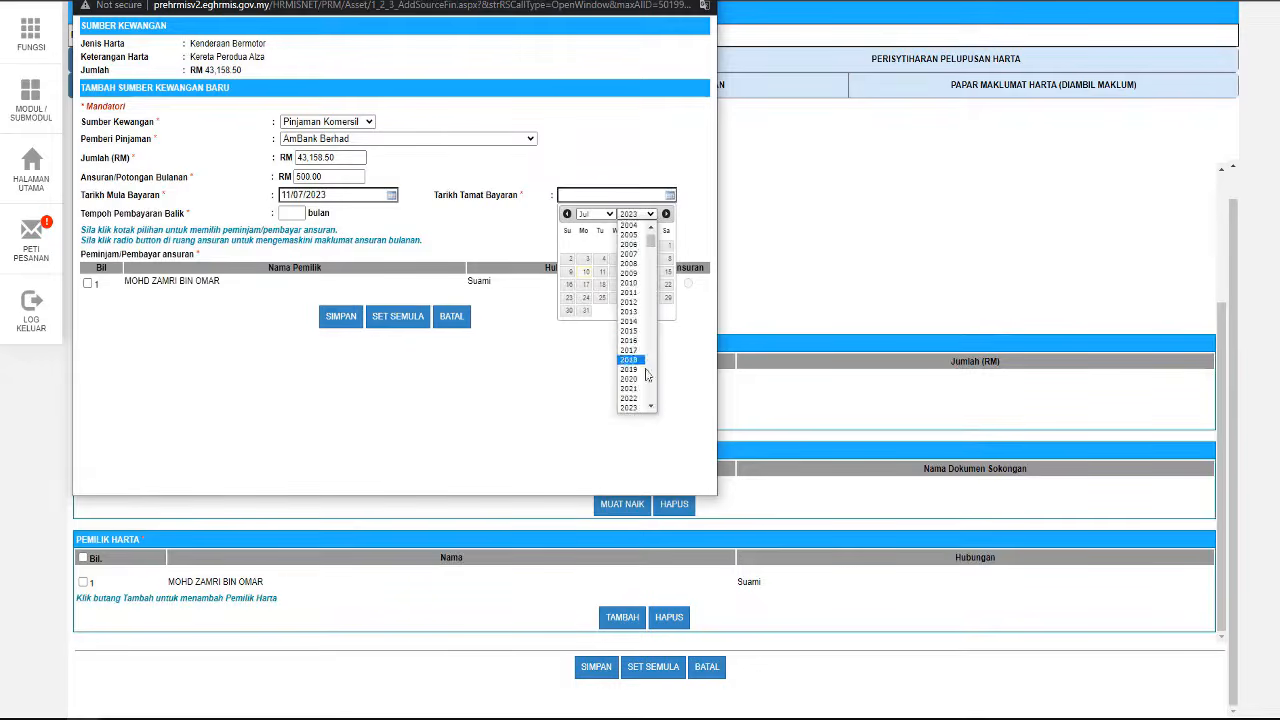
click(630, 388)
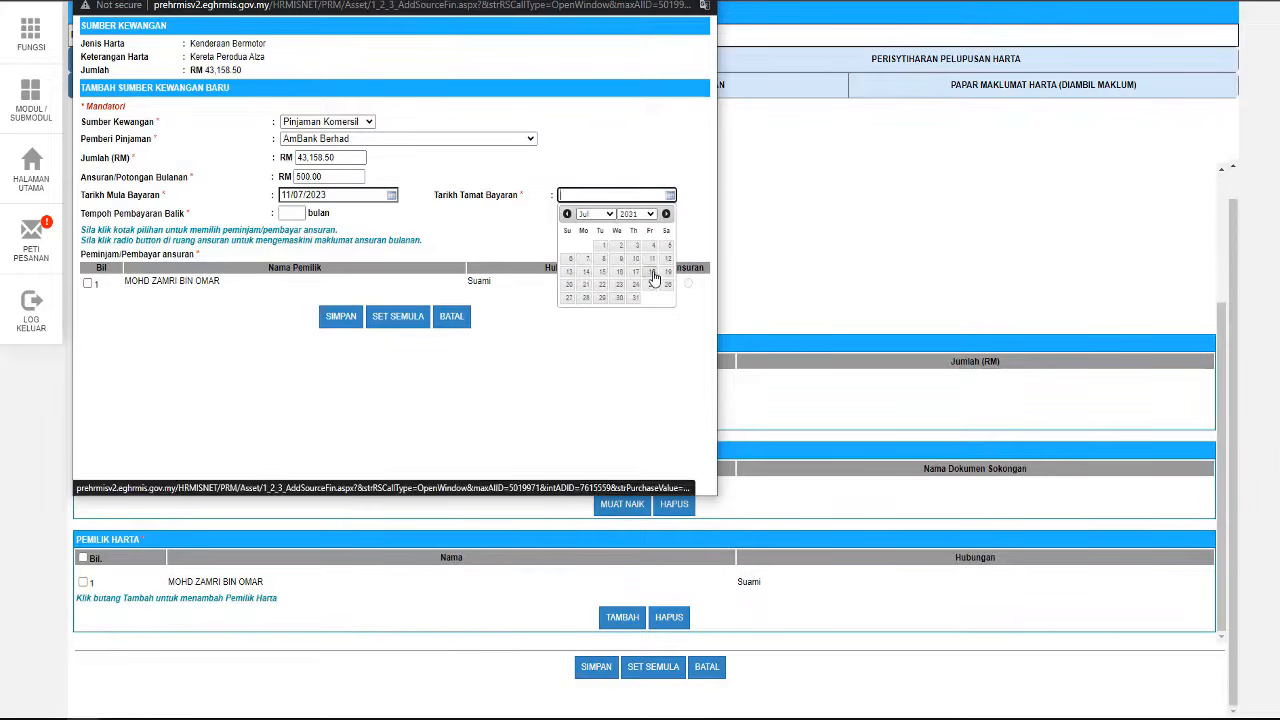
click(653, 278)
click(88, 283)
click(688, 283)
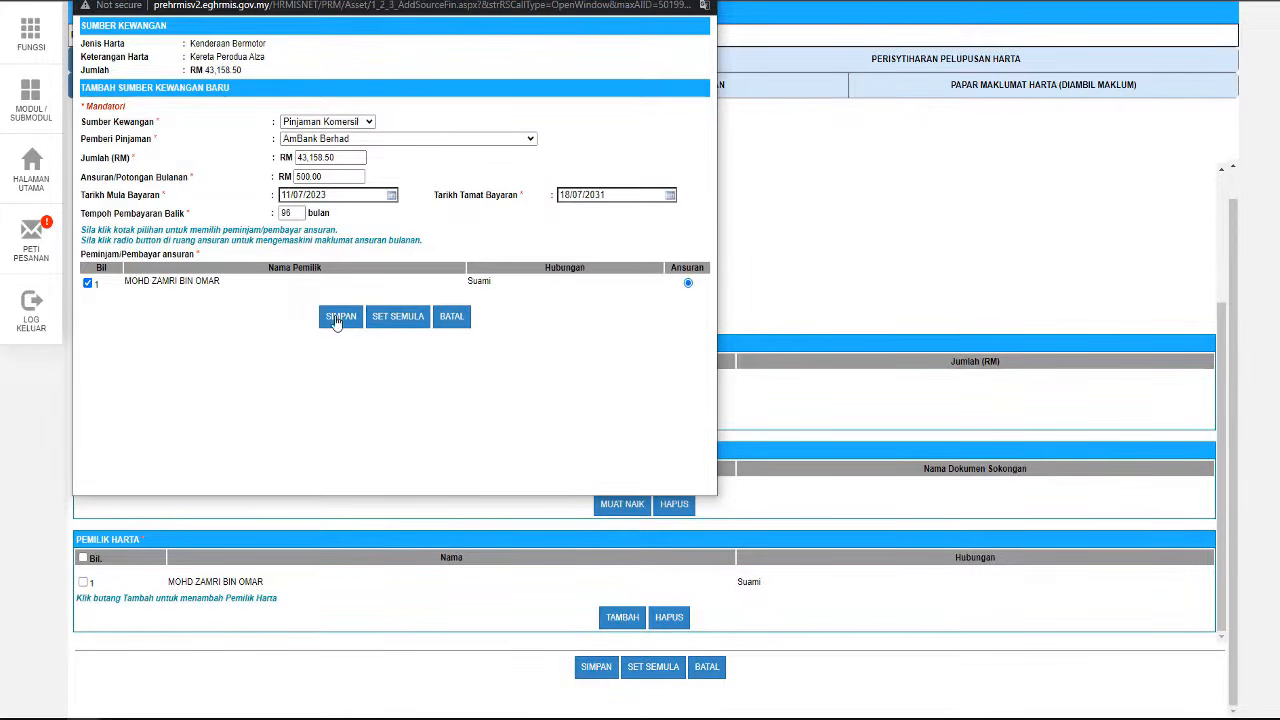
click(337, 318)
key(Return)
scroll(600, 510, down, 3)
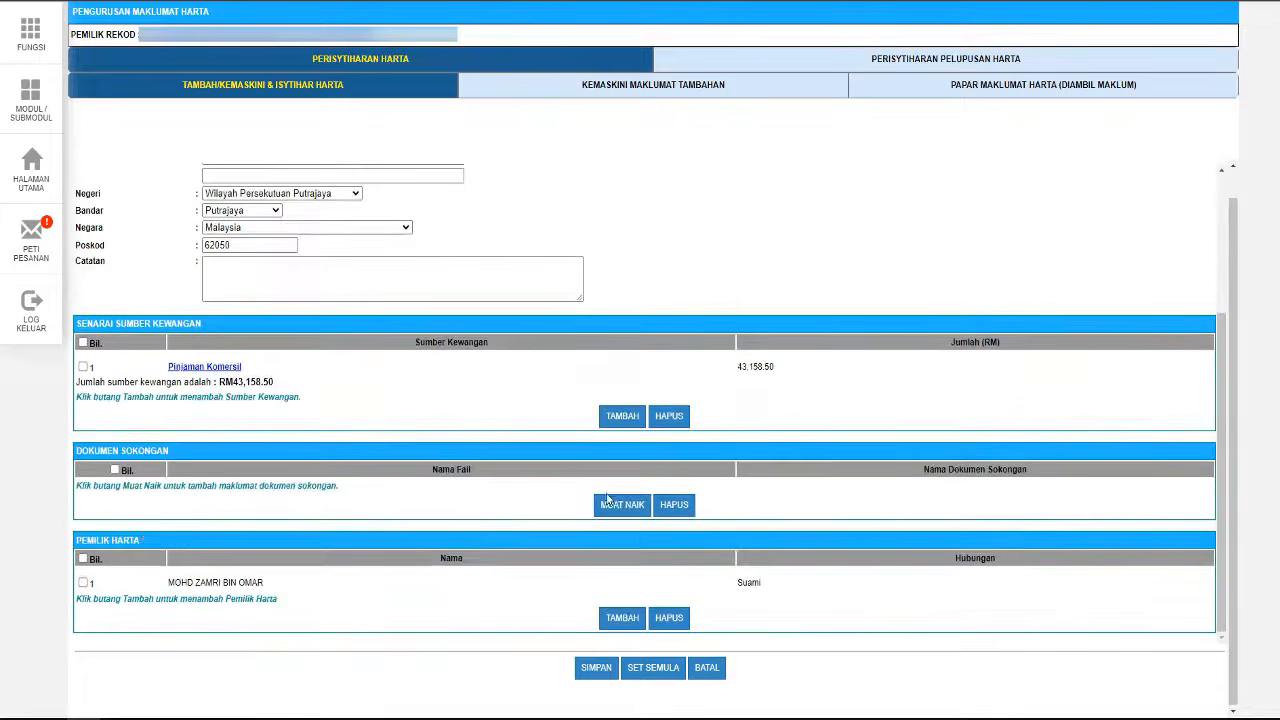
- Upload Geran.pdf as the Alza's supporting document named Geran
click(607, 504)
click(242, 42)
double_click(371, 108)
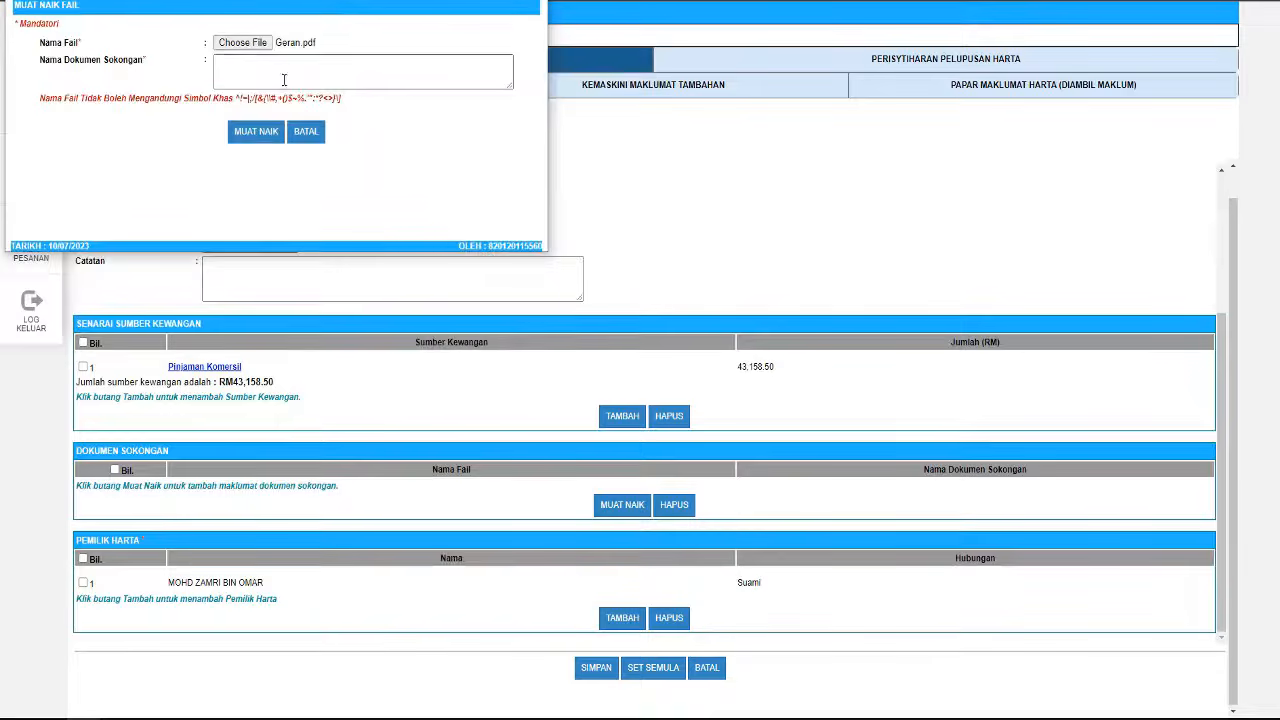
click(284, 79)
text(Geran)
click(256, 131)
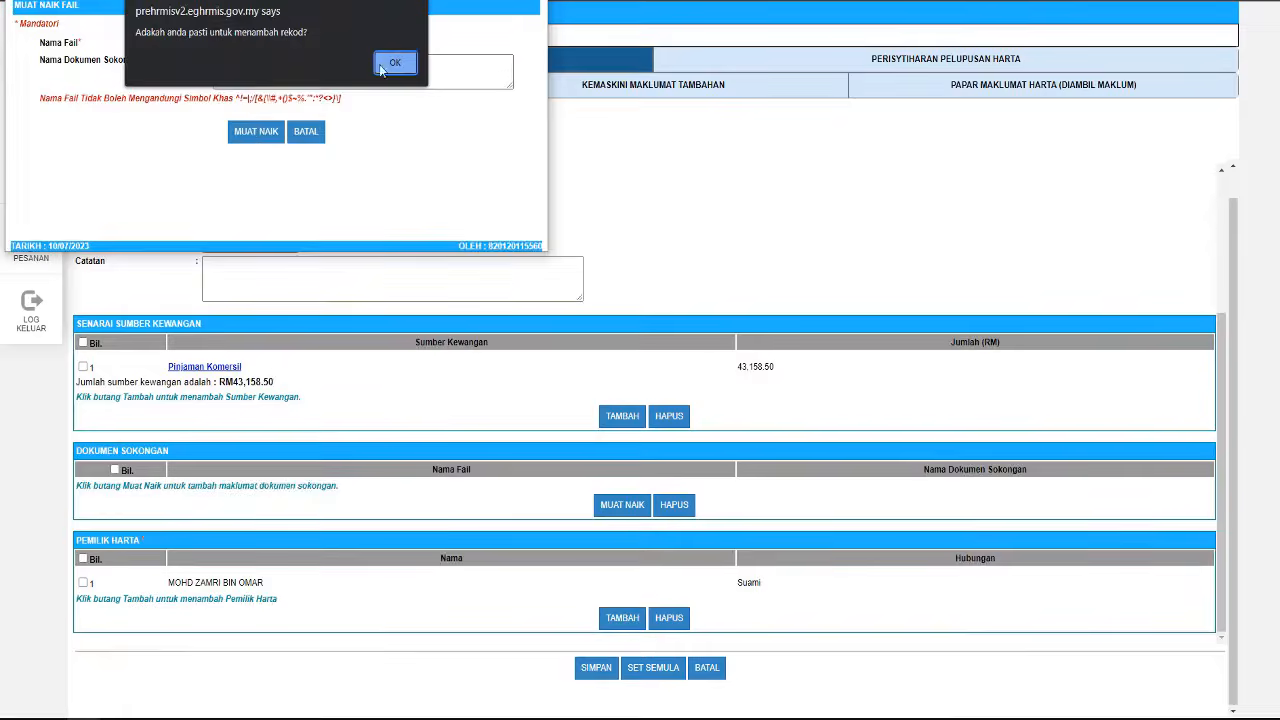
click(395, 64)
- Save the updated Perodua Alza record and dismiss the saved message
scroll(598, 492, down, 1)
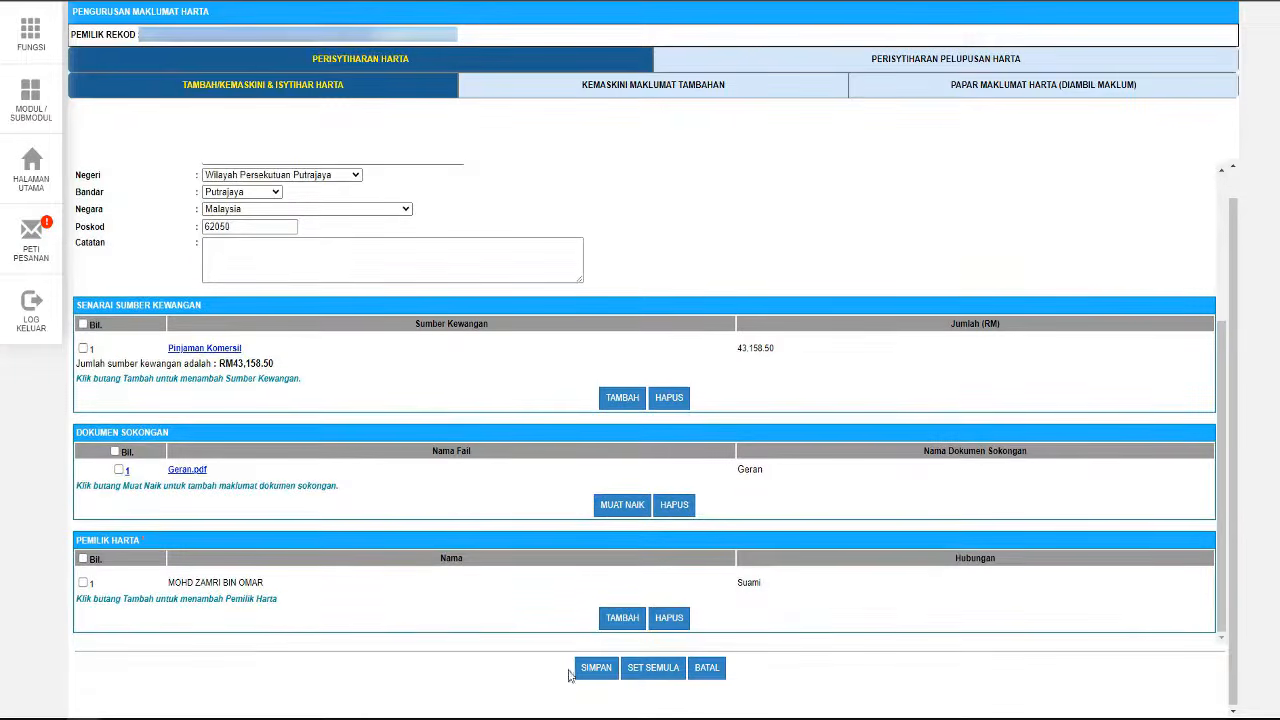
click(598, 668)
click(764, 71)
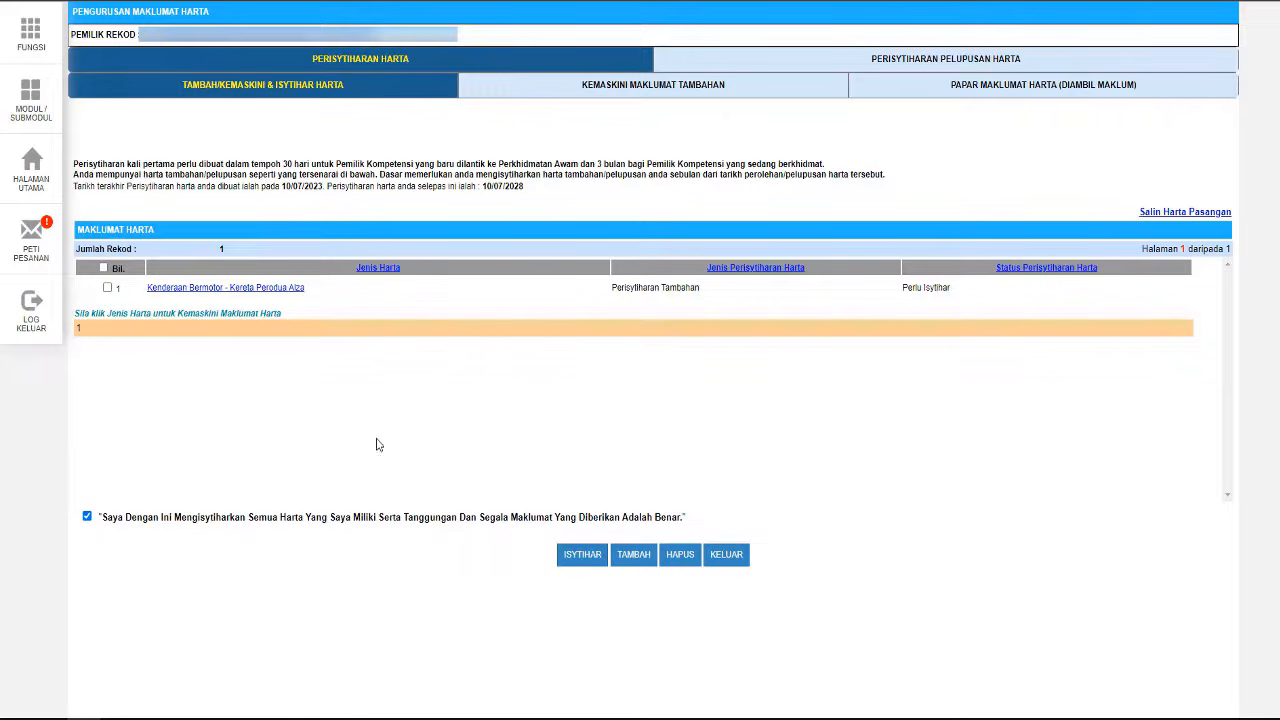
- Tick the Perodua Alza record in the Maklumat Harta list for declaration
click(107, 288)
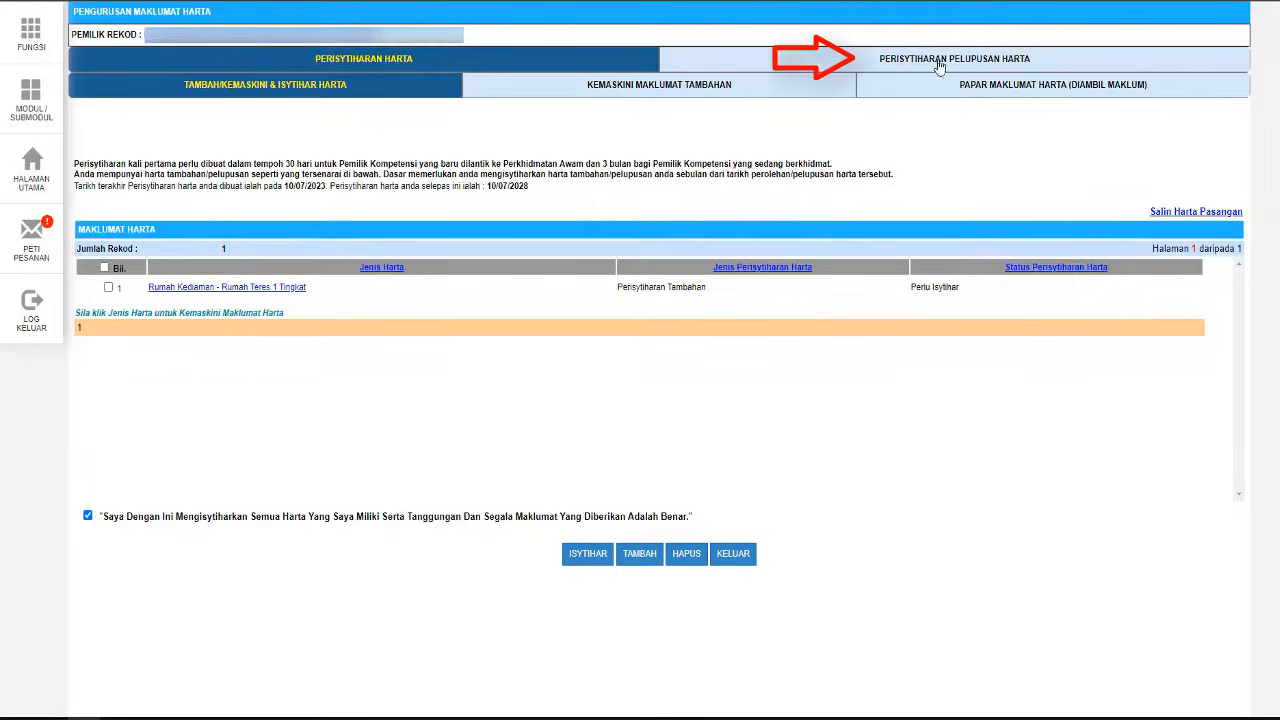
- Record the Perodua Kembara as Dijual on 04/07/2023 with disposal value RM 20000
click(939, 59)
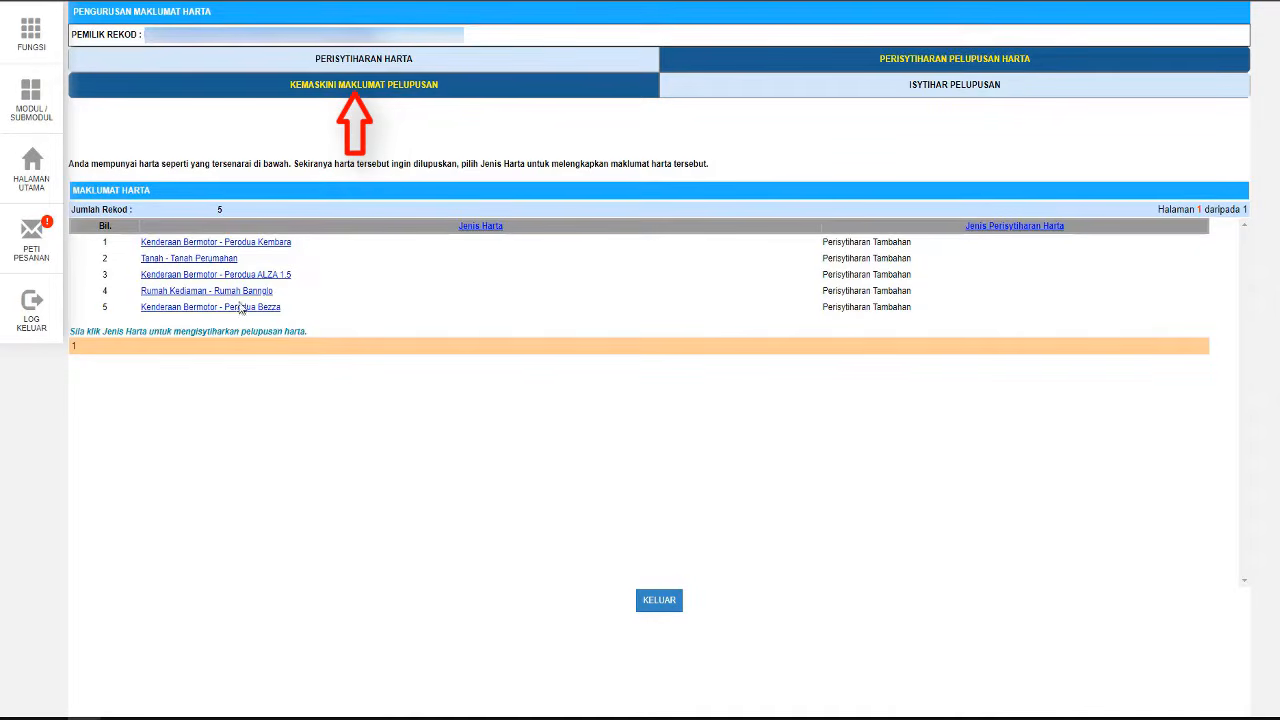
click(222, 243)
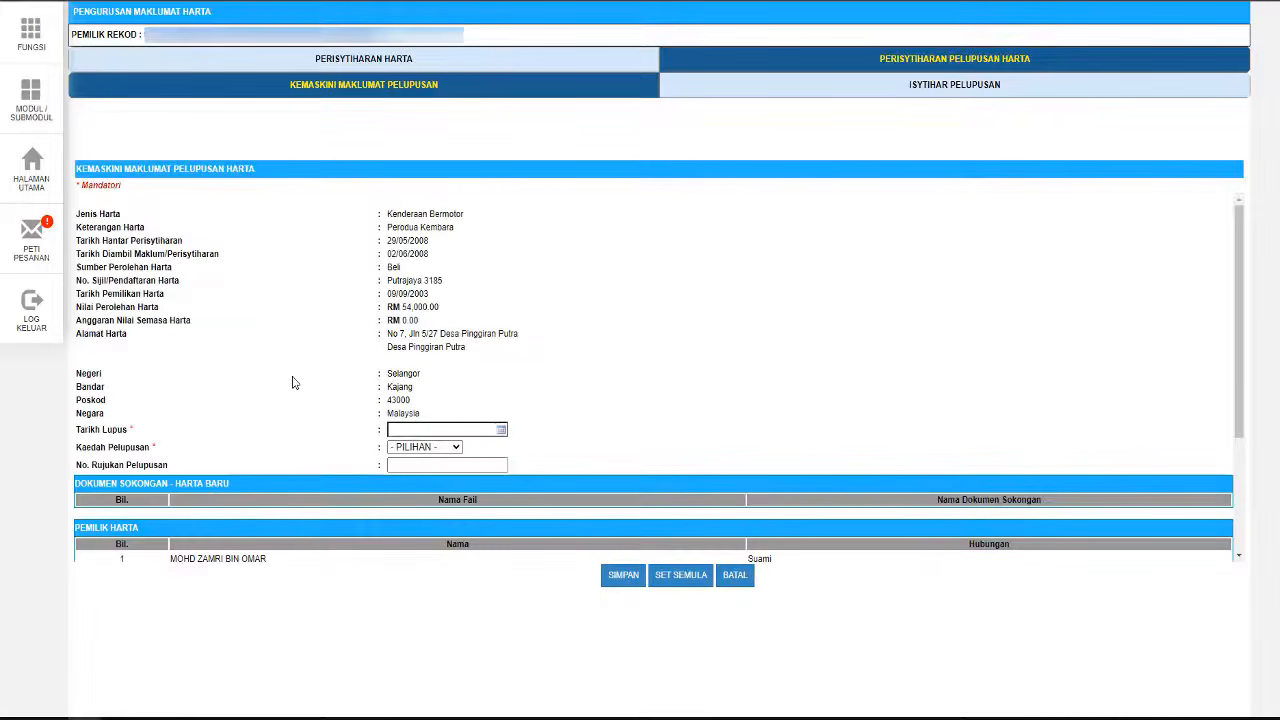
click(502, 430)
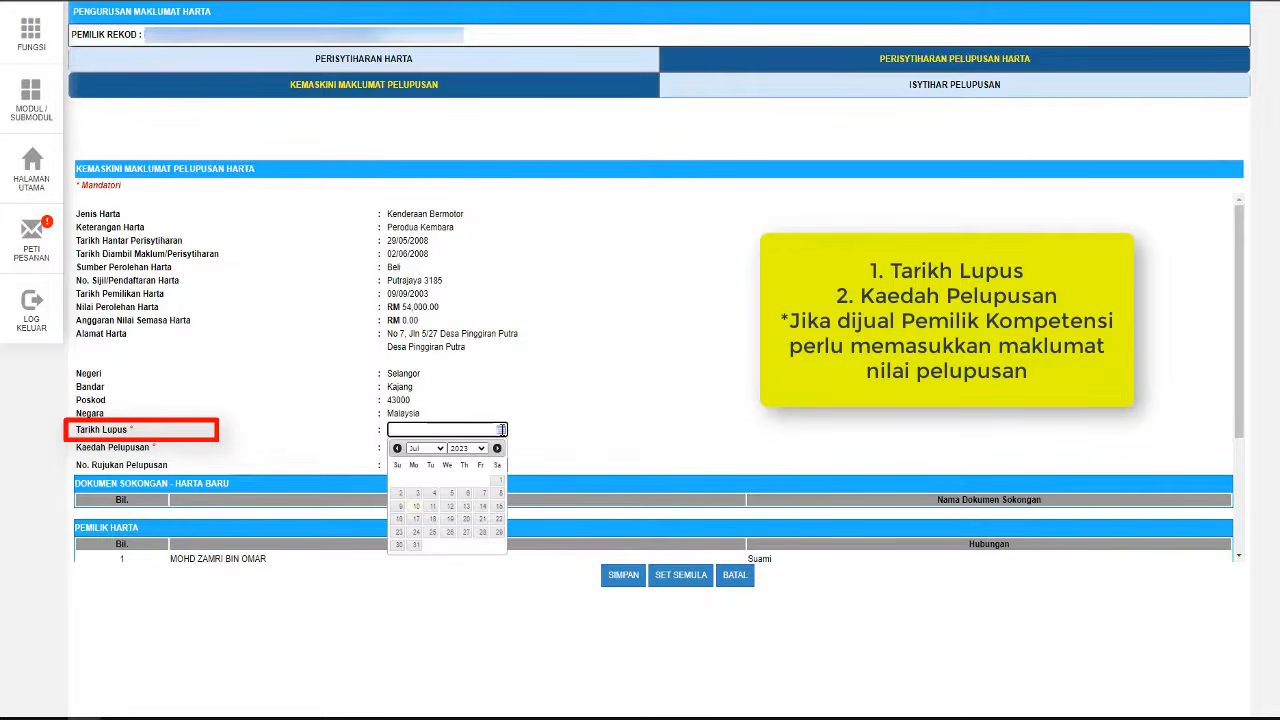
click(436, 499)
click(456, 449)
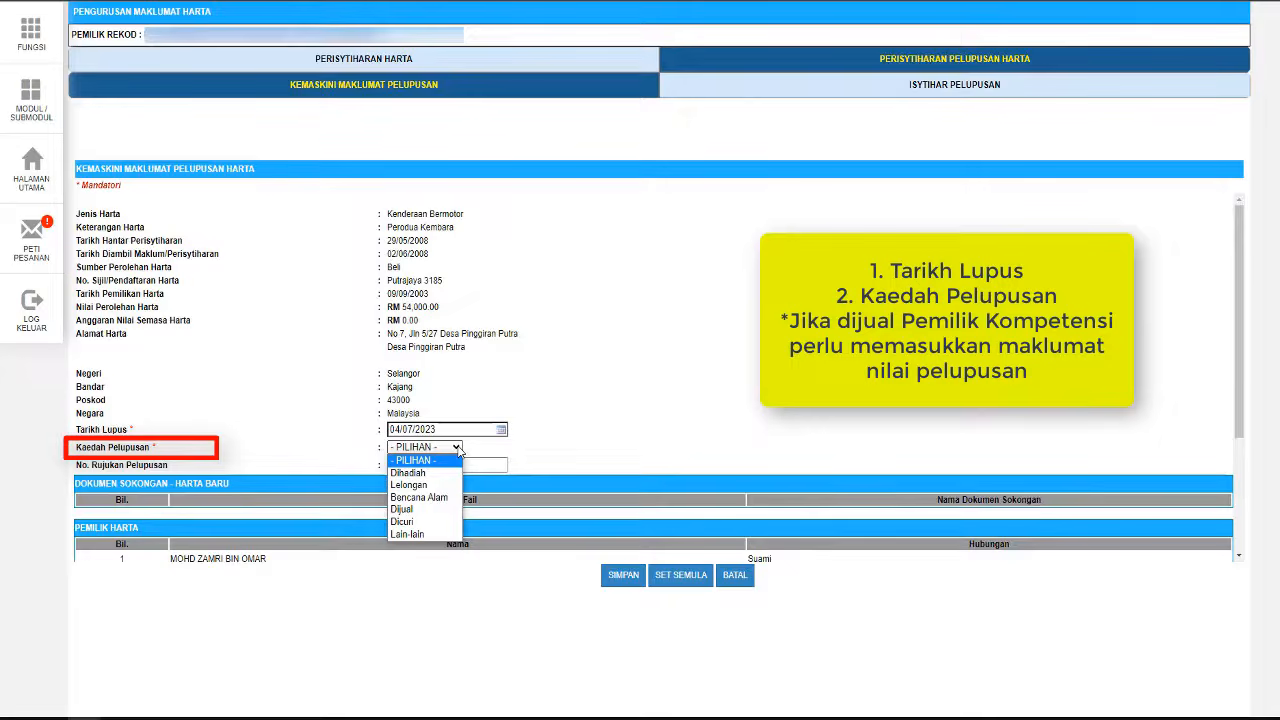
click(436, 510)
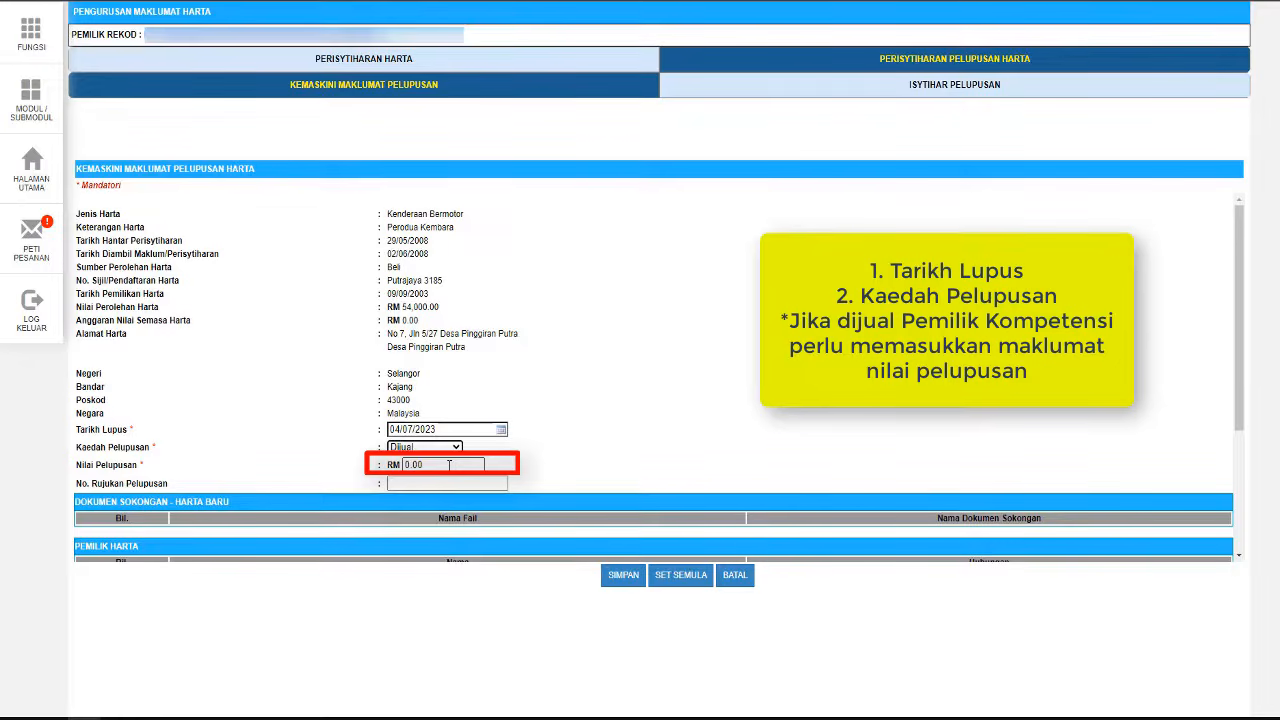
drag(449, 465, 390, 468)
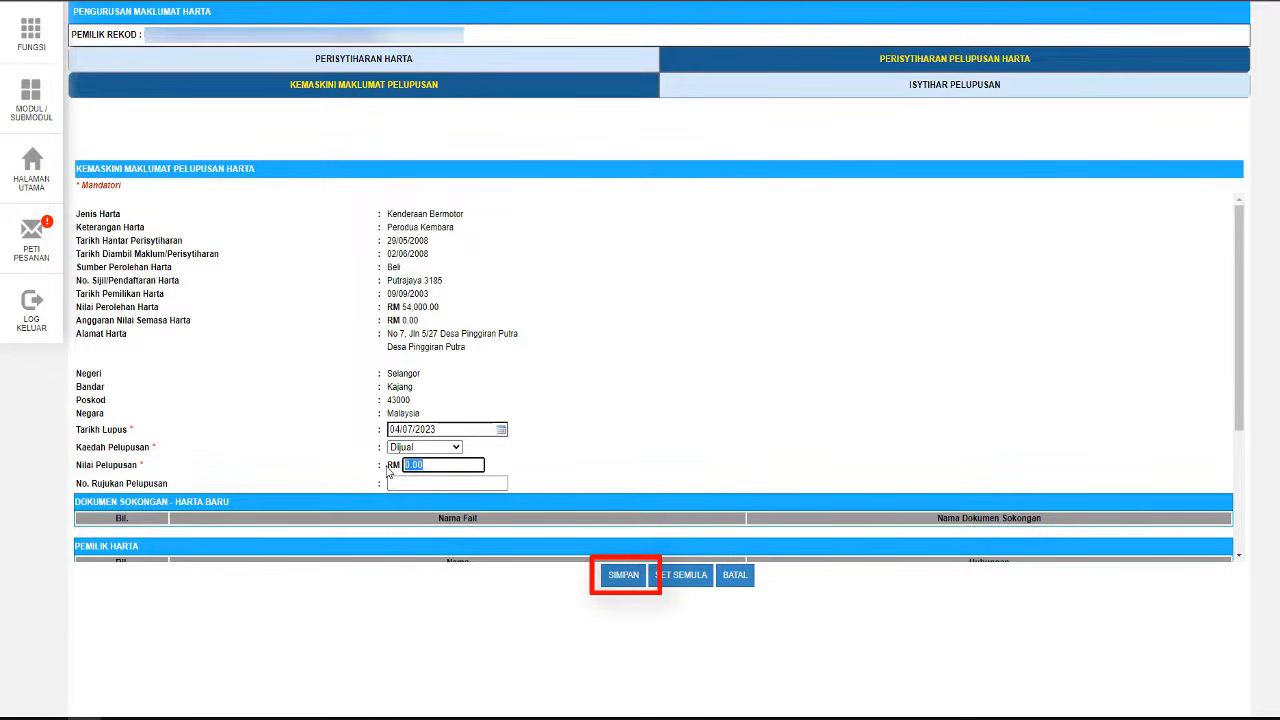
text(20000)
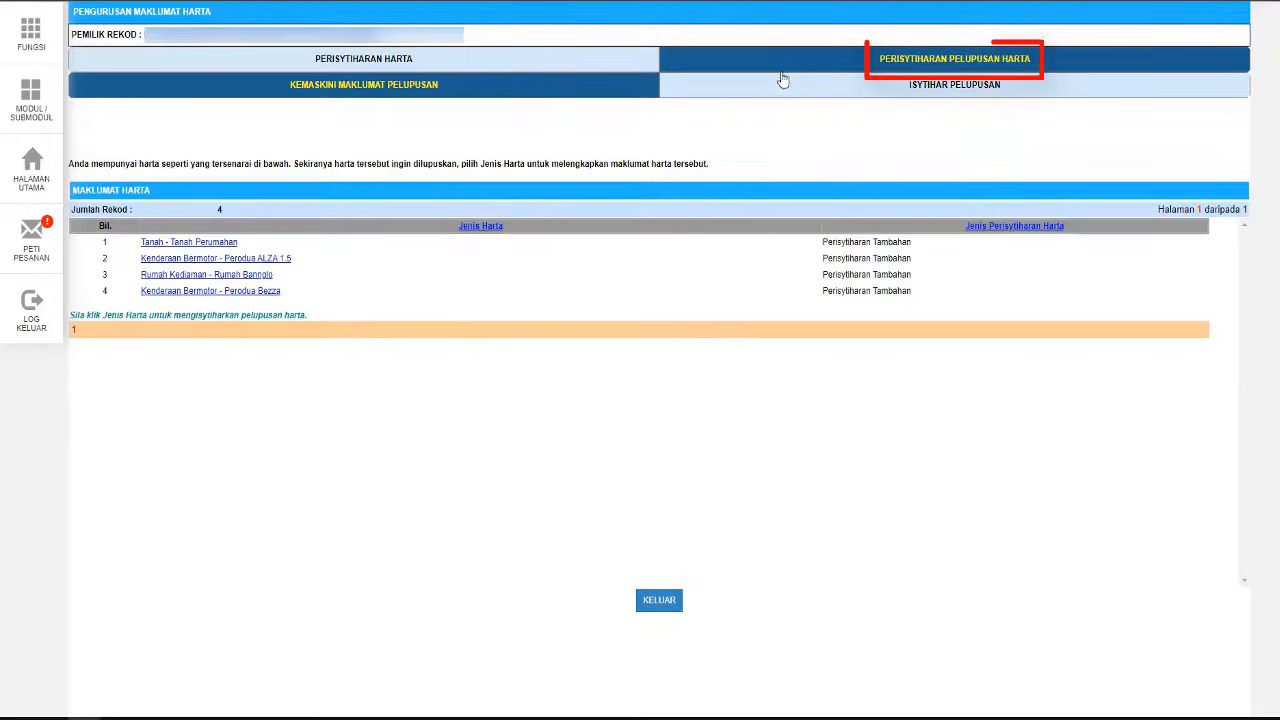
- Submit the Perodua Kembara disposal declaration under ISYTIHAR PELUPUSAN and acknowledge the Berjaya dihantar alert
click(963, 85)
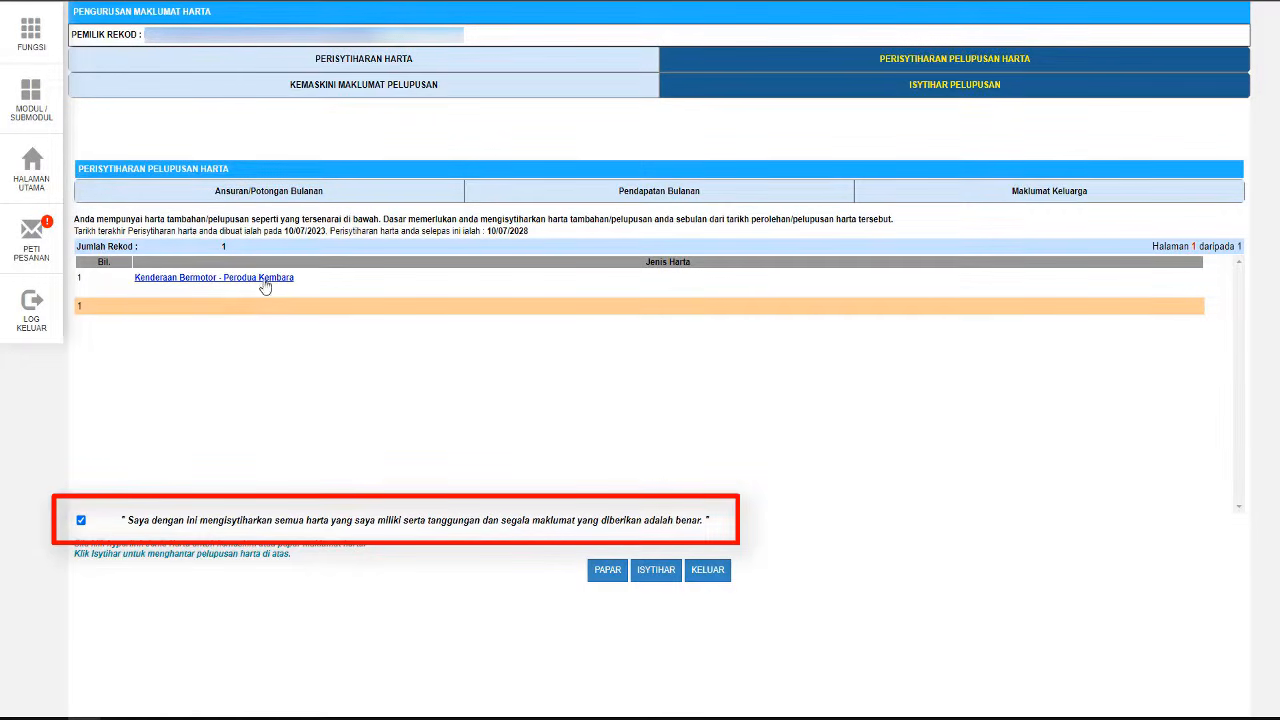
click(666, 575)
click(716, 69)
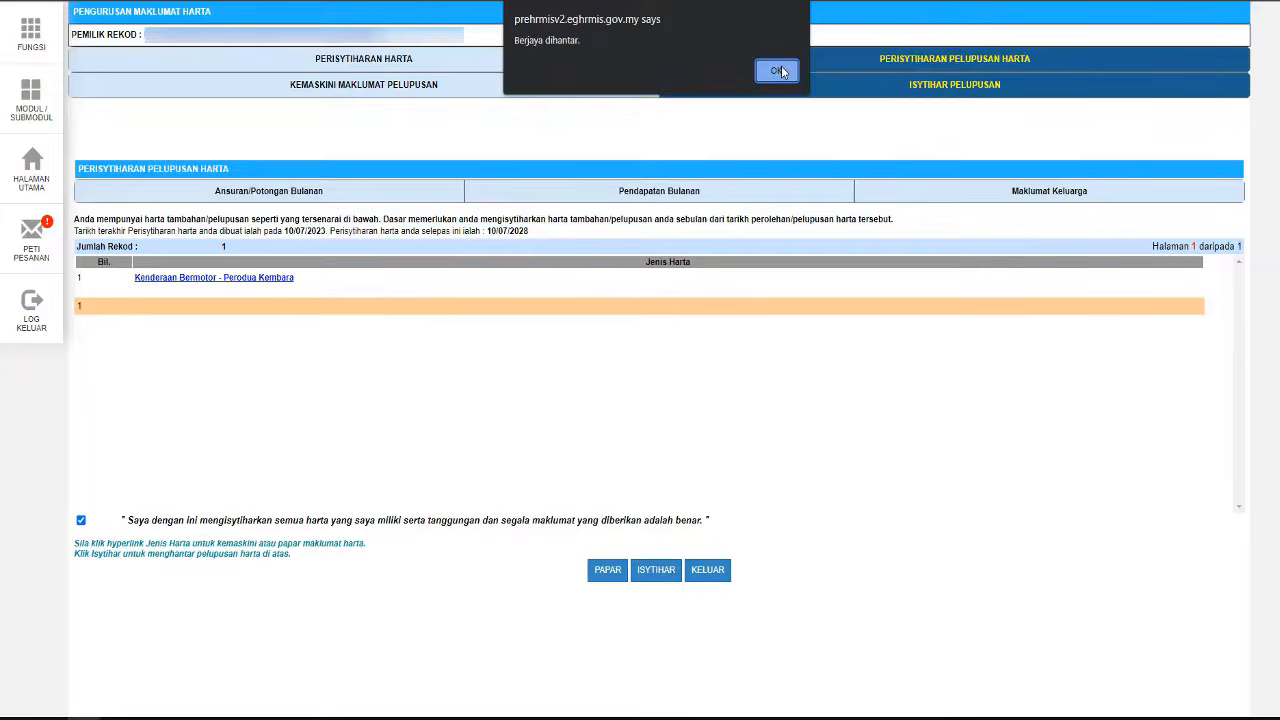
click(775, 70)
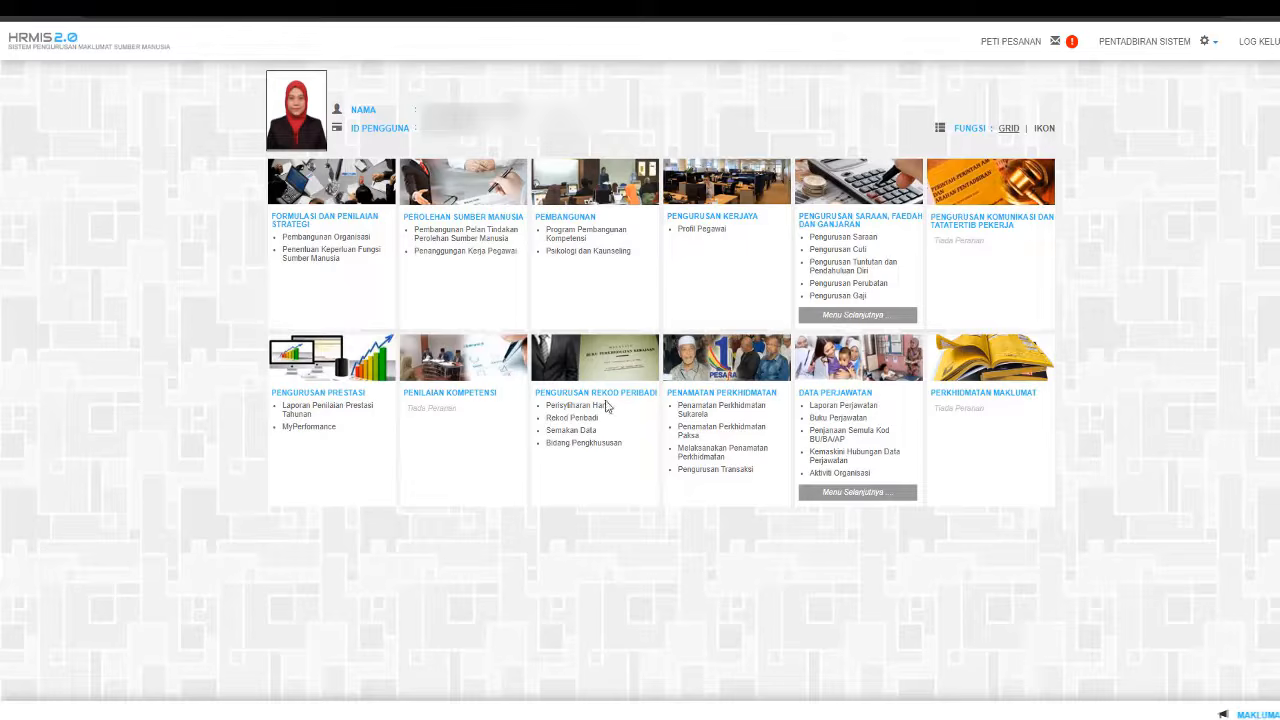
click(578, 405)
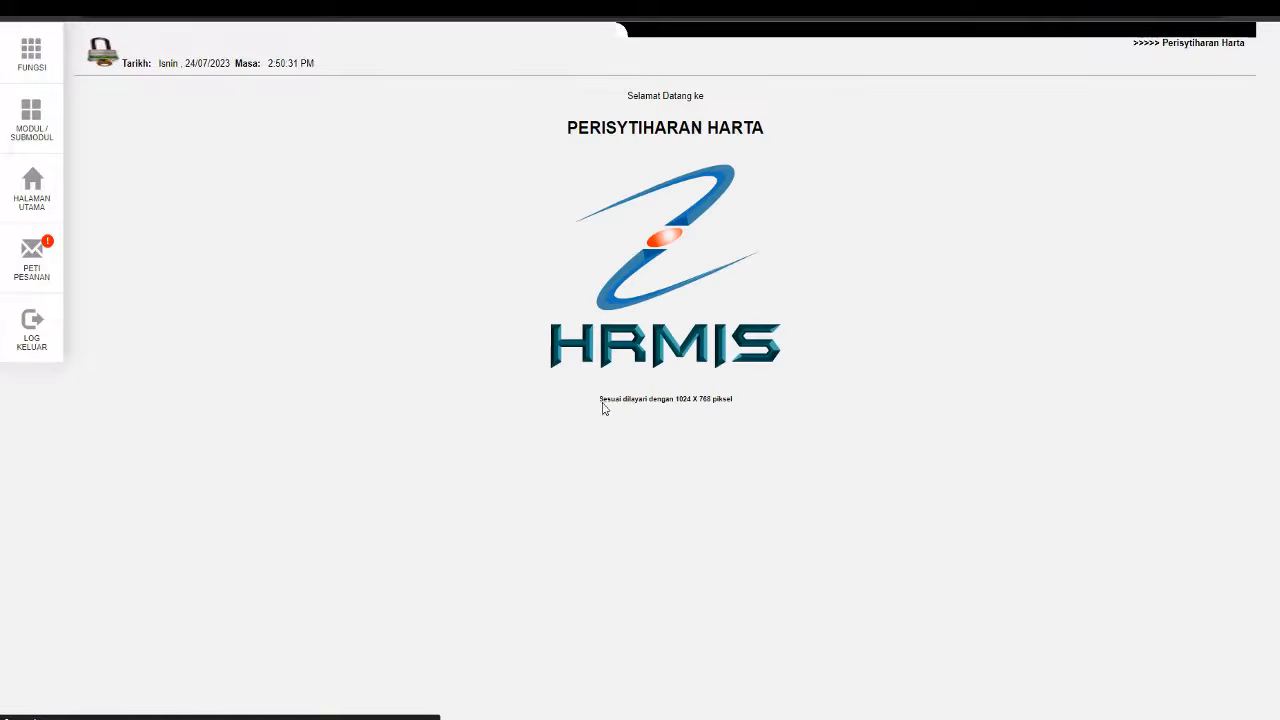
click(28, 57)
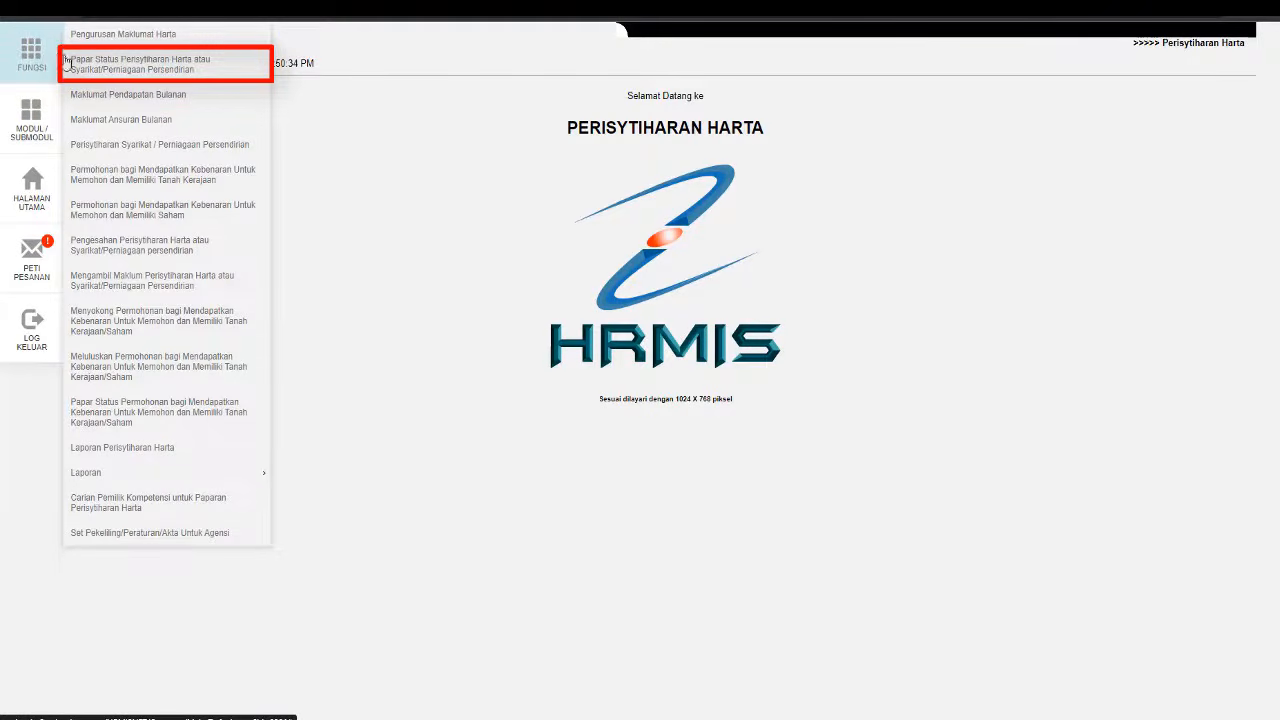
click(118, 67)
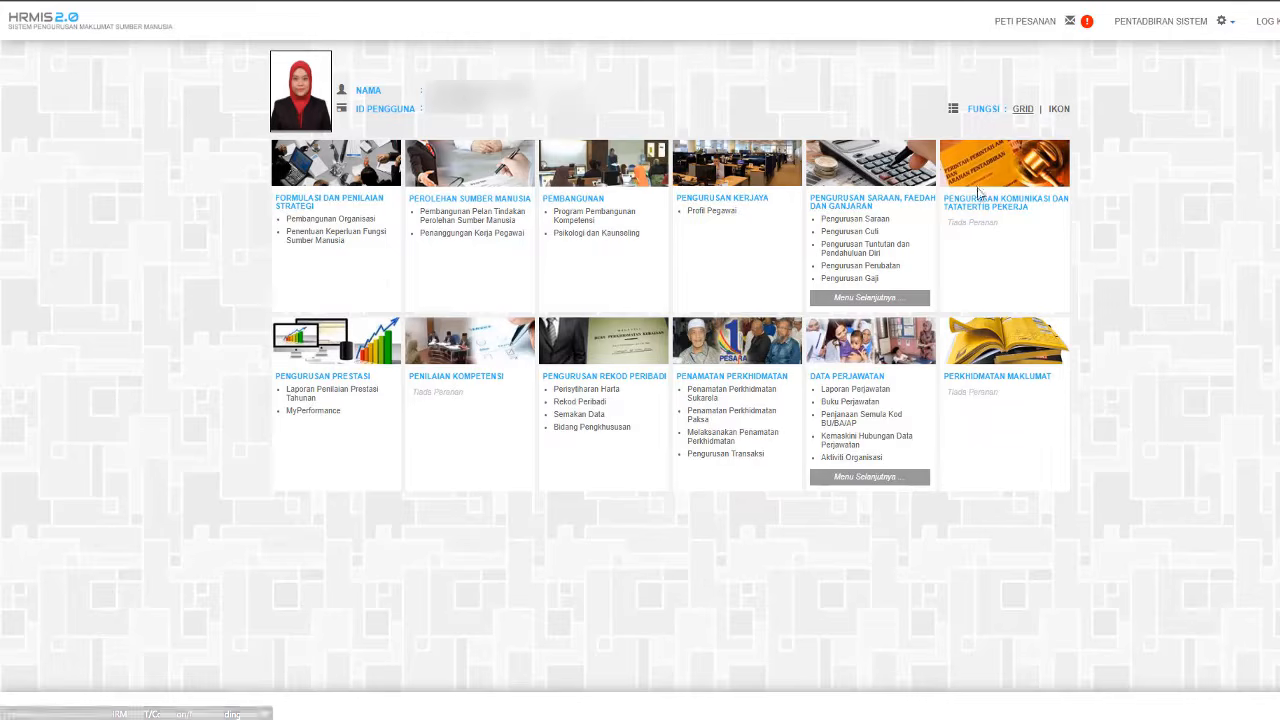
- Open the Maklumat Pendapatan Bulanan records in the asset declaration module
click(610, 389)
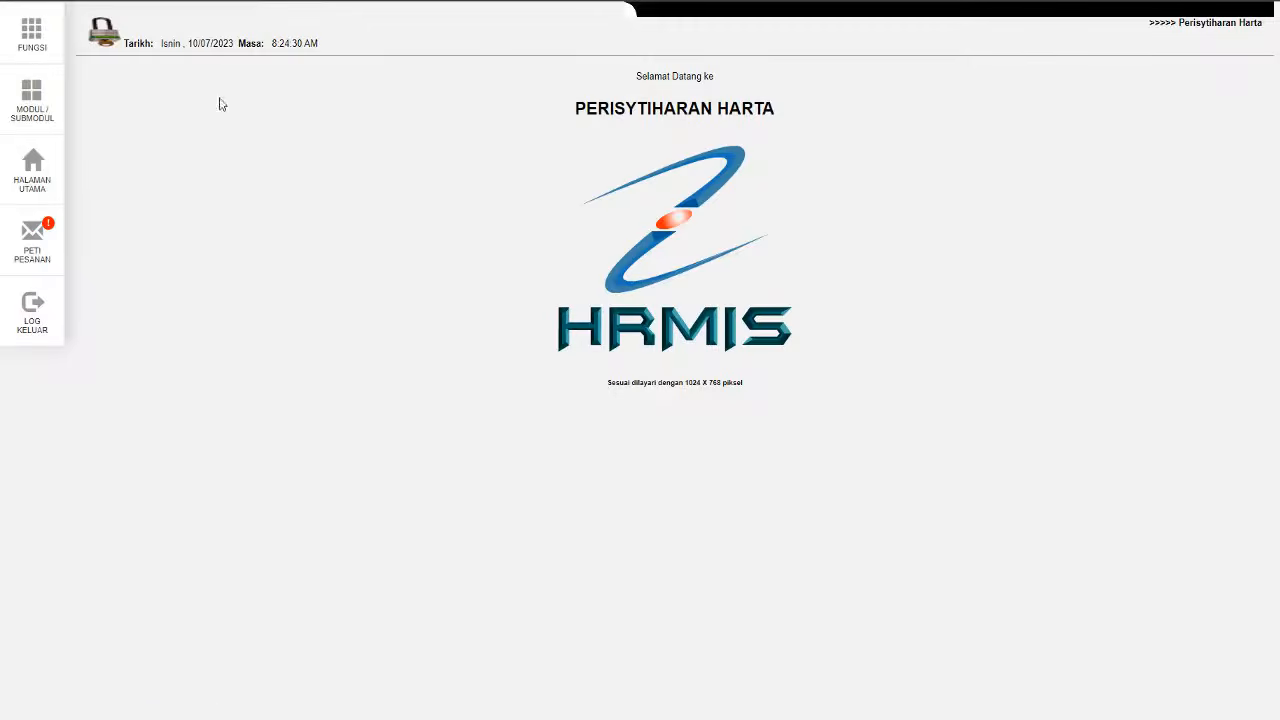
click(47, 47)
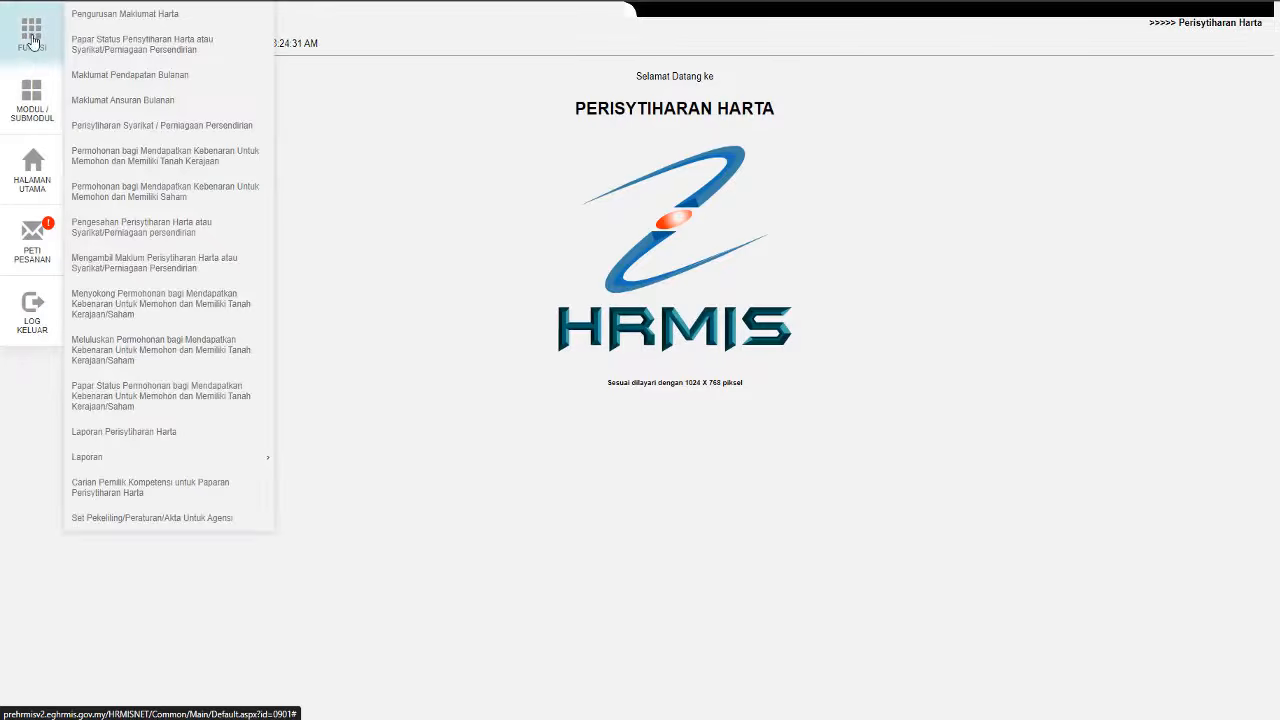
click(128, 73)
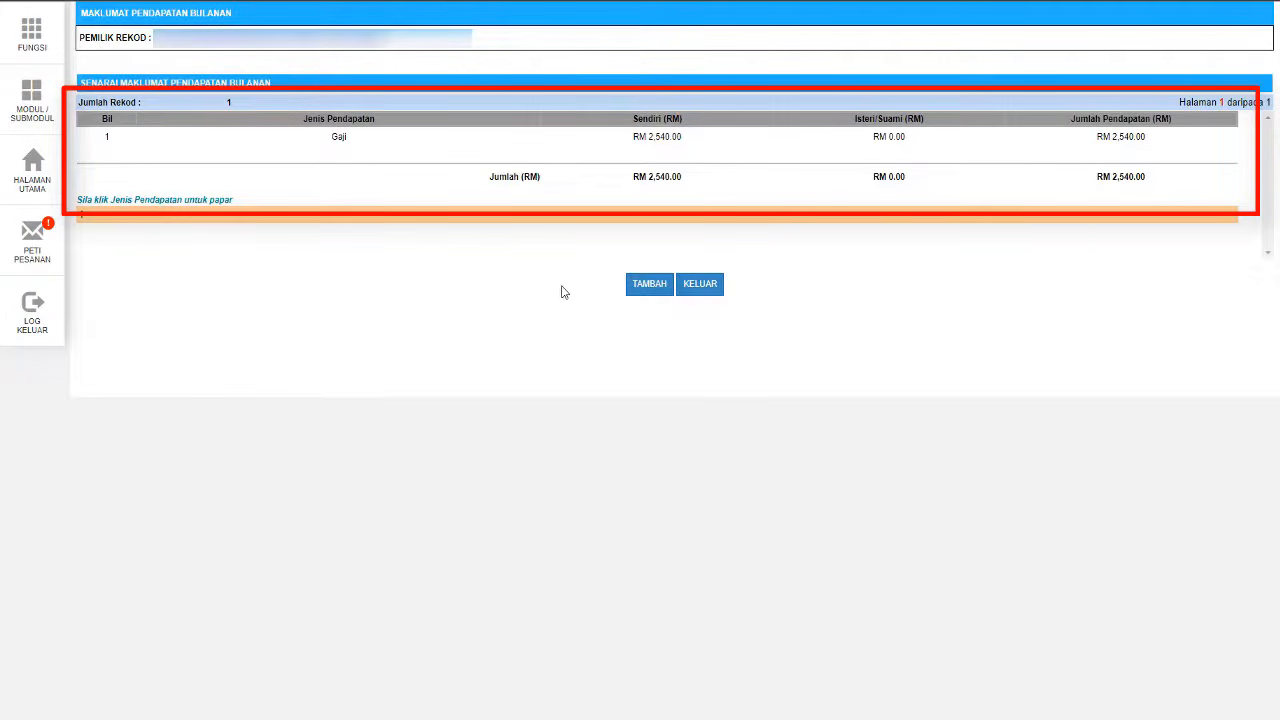
- Add a Gaji income of RM 5,000.00 for the spouse (Isteri/Suami) and save it
click(650, 288)
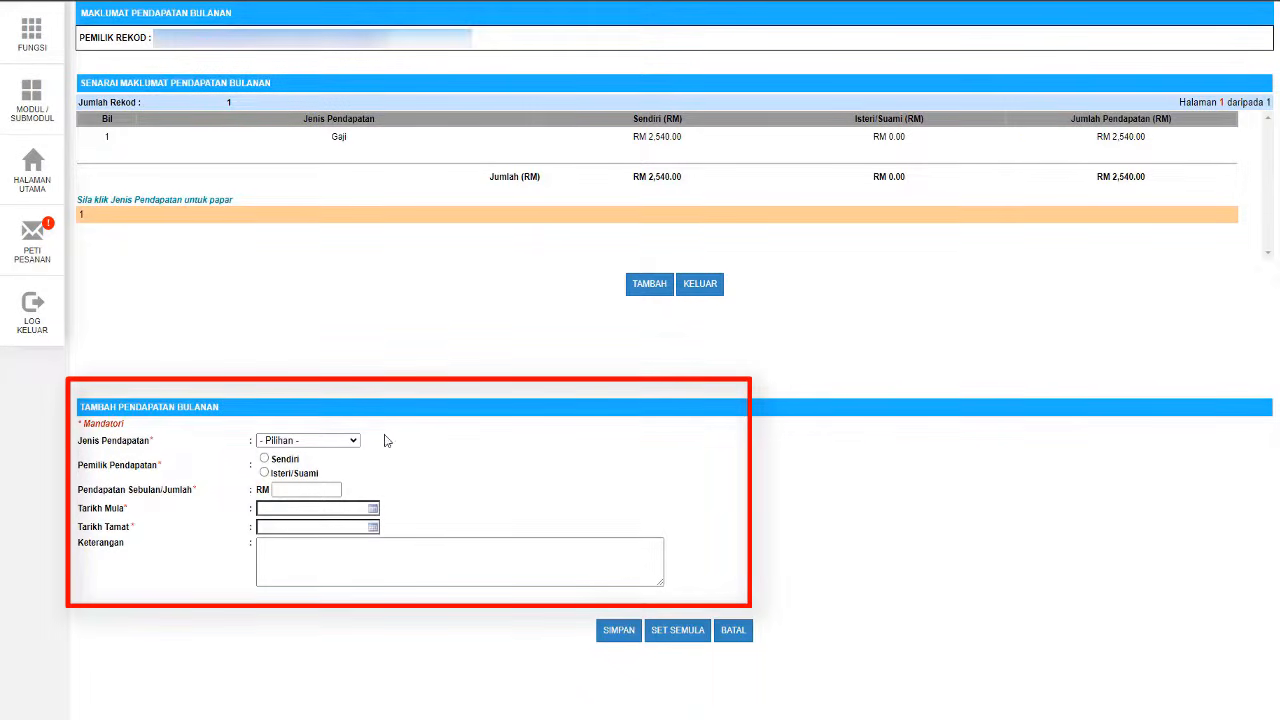
click(347, 442)
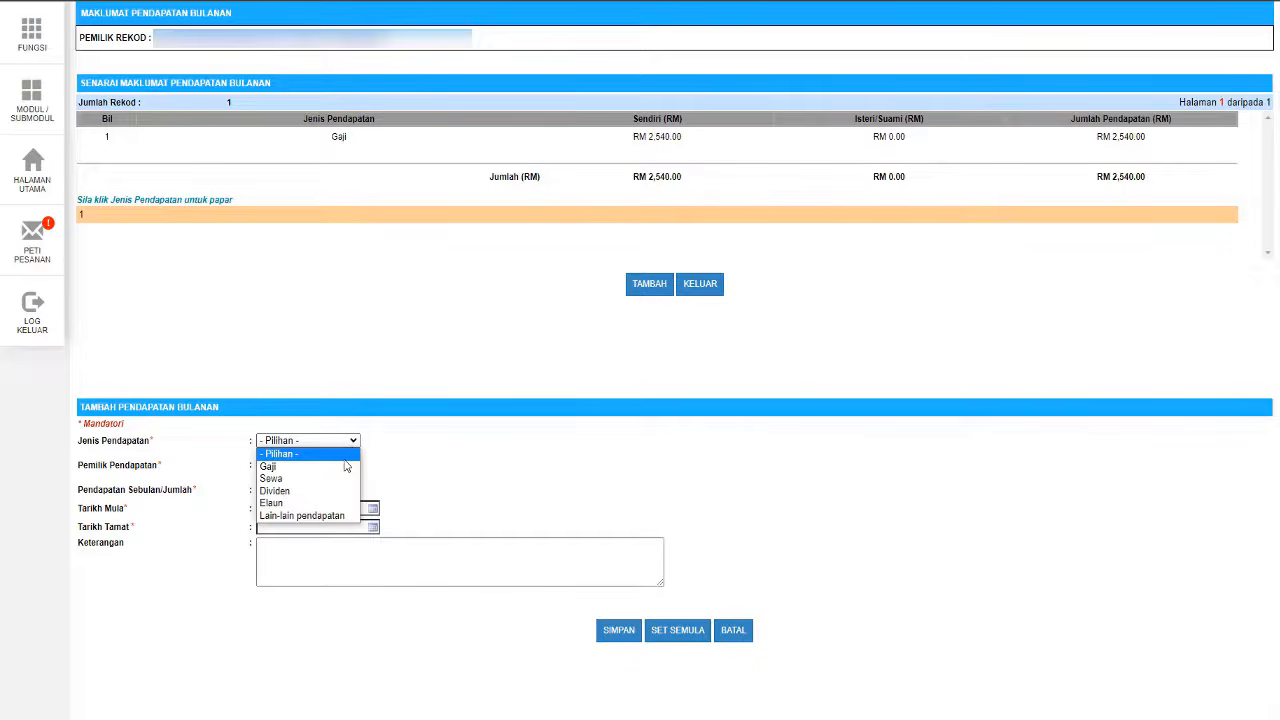
click(342, 467)
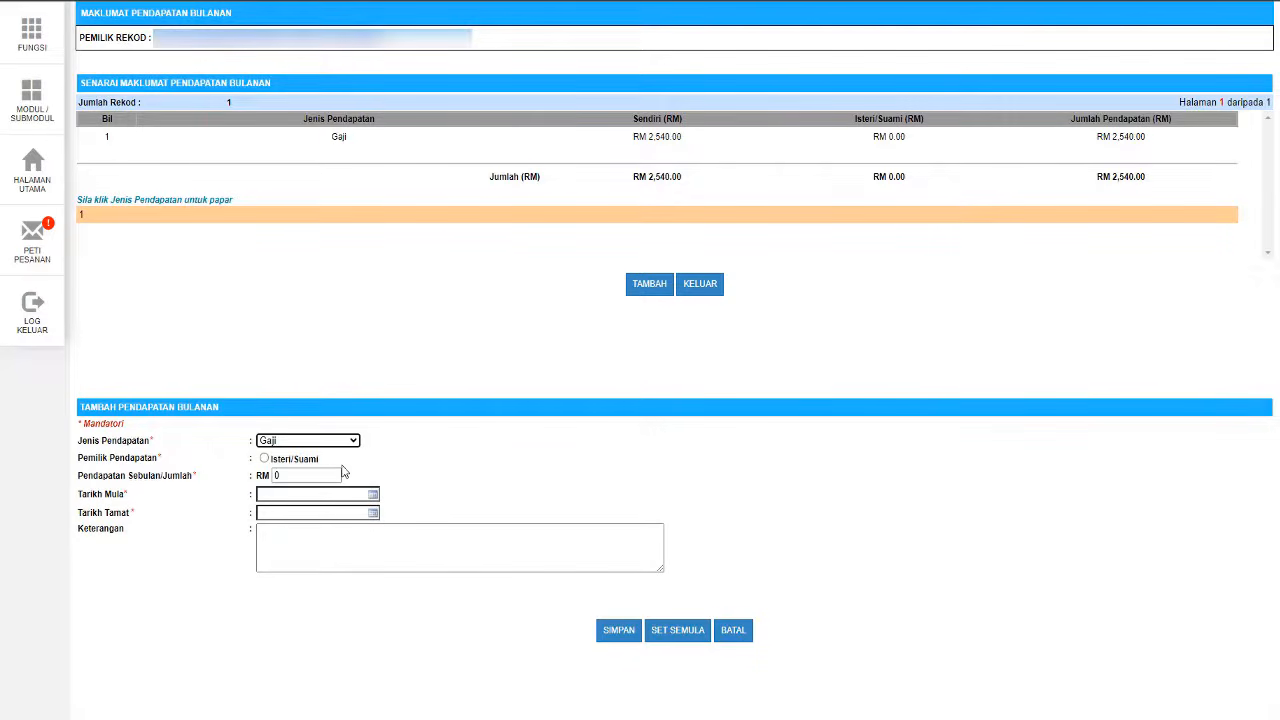
click(264, 459)
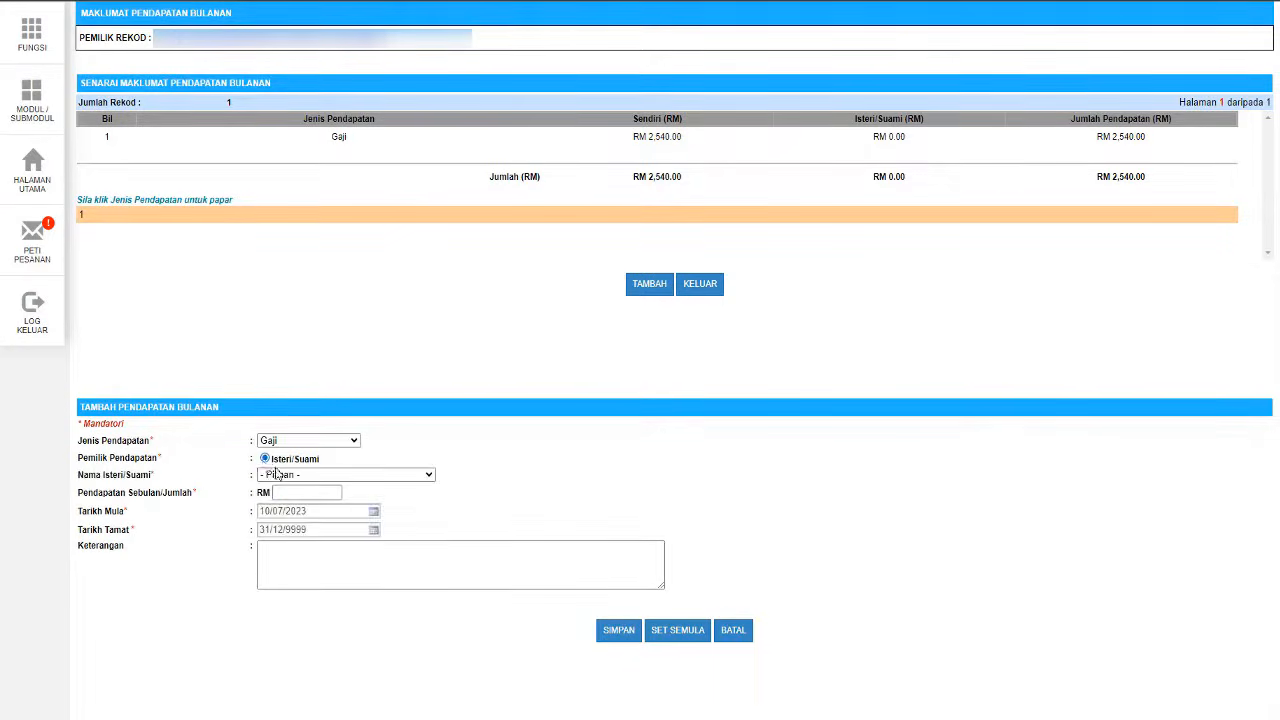
click(320, 476)
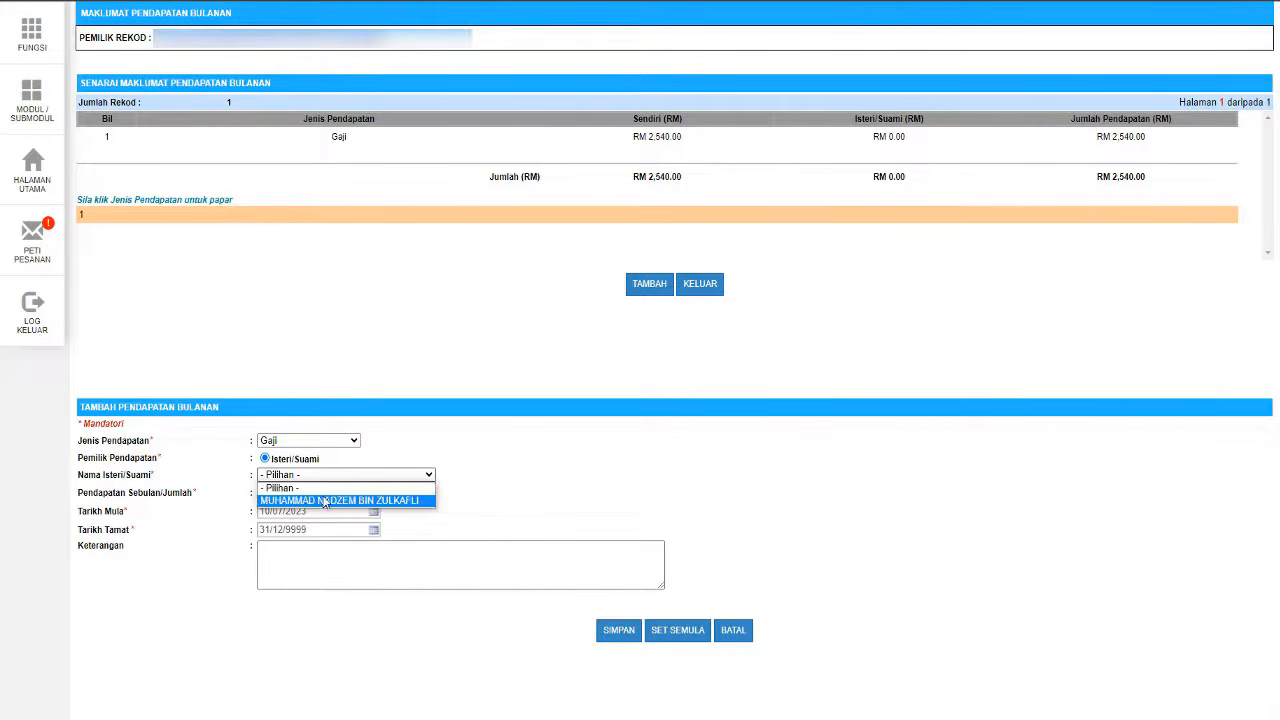
click(324, 500)
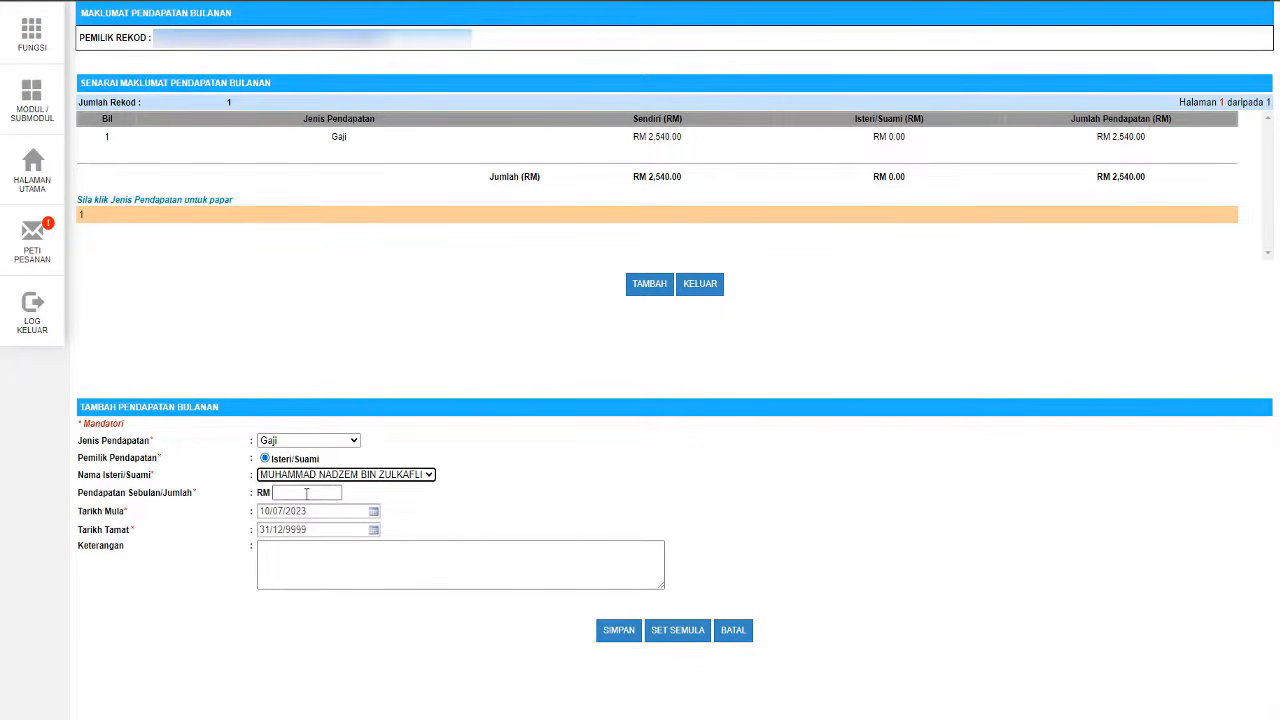
click(306, 493)
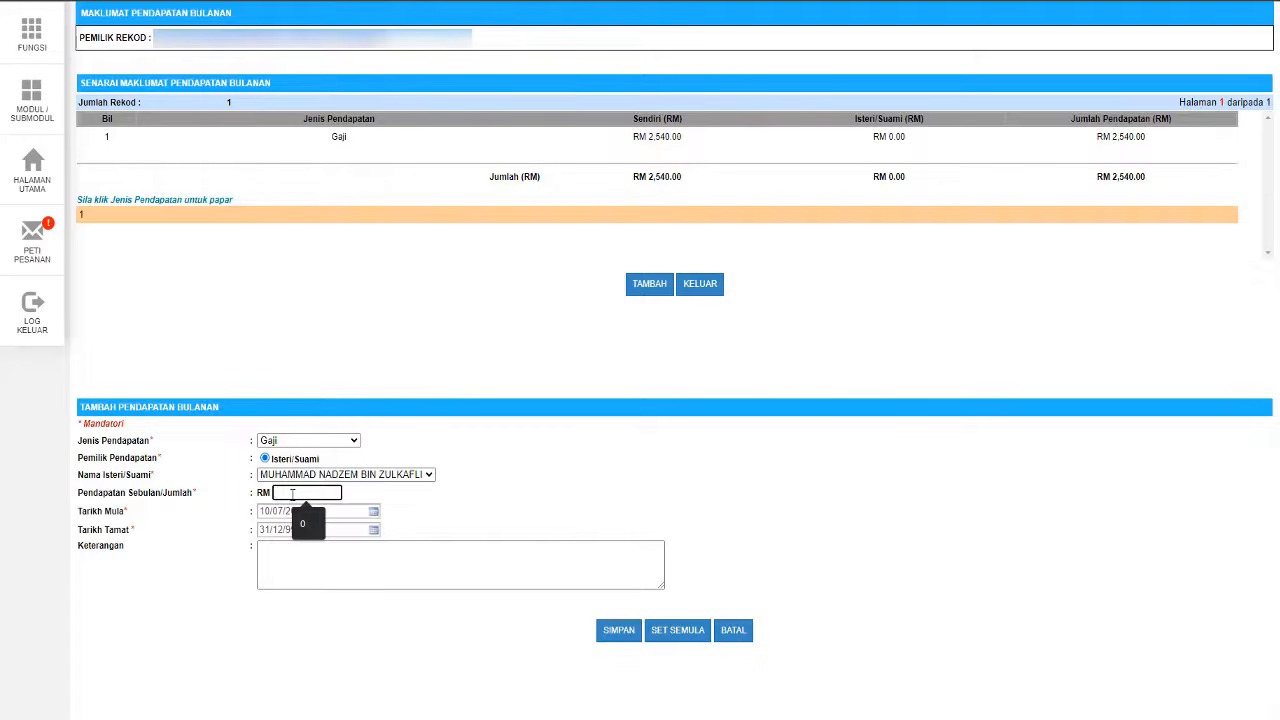
text(5000)
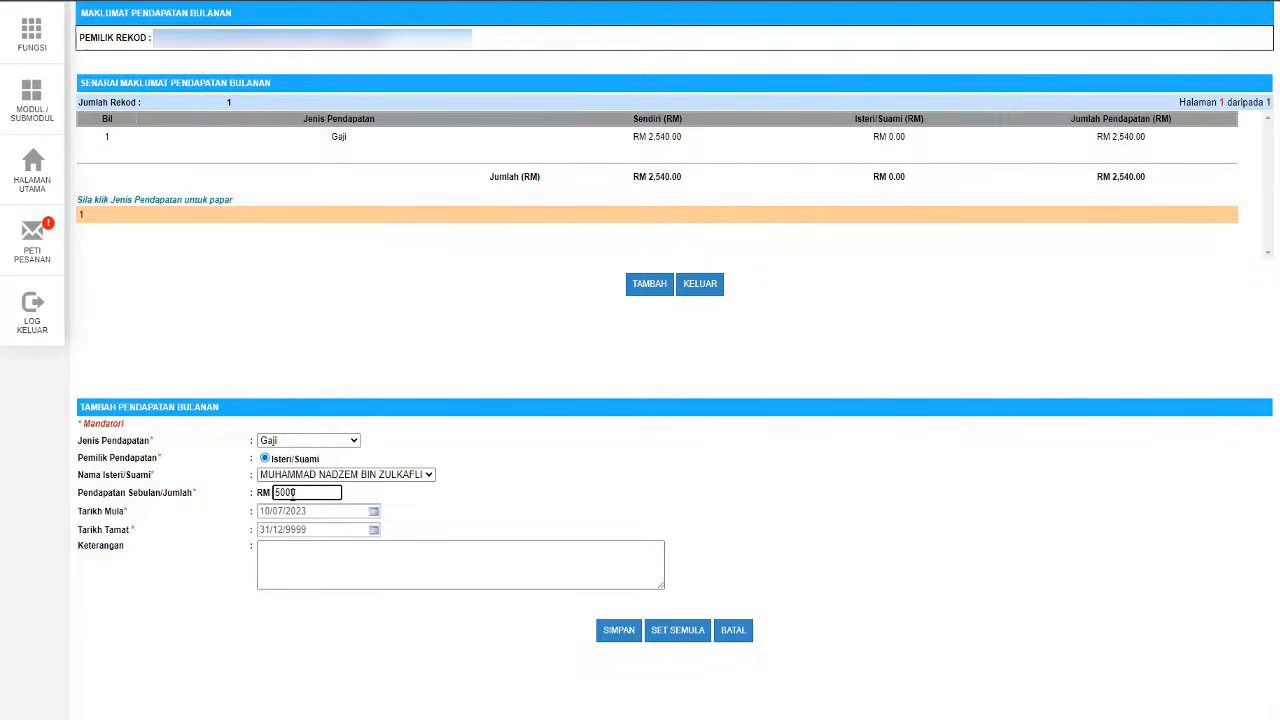
text(.00)
click(446, 529)
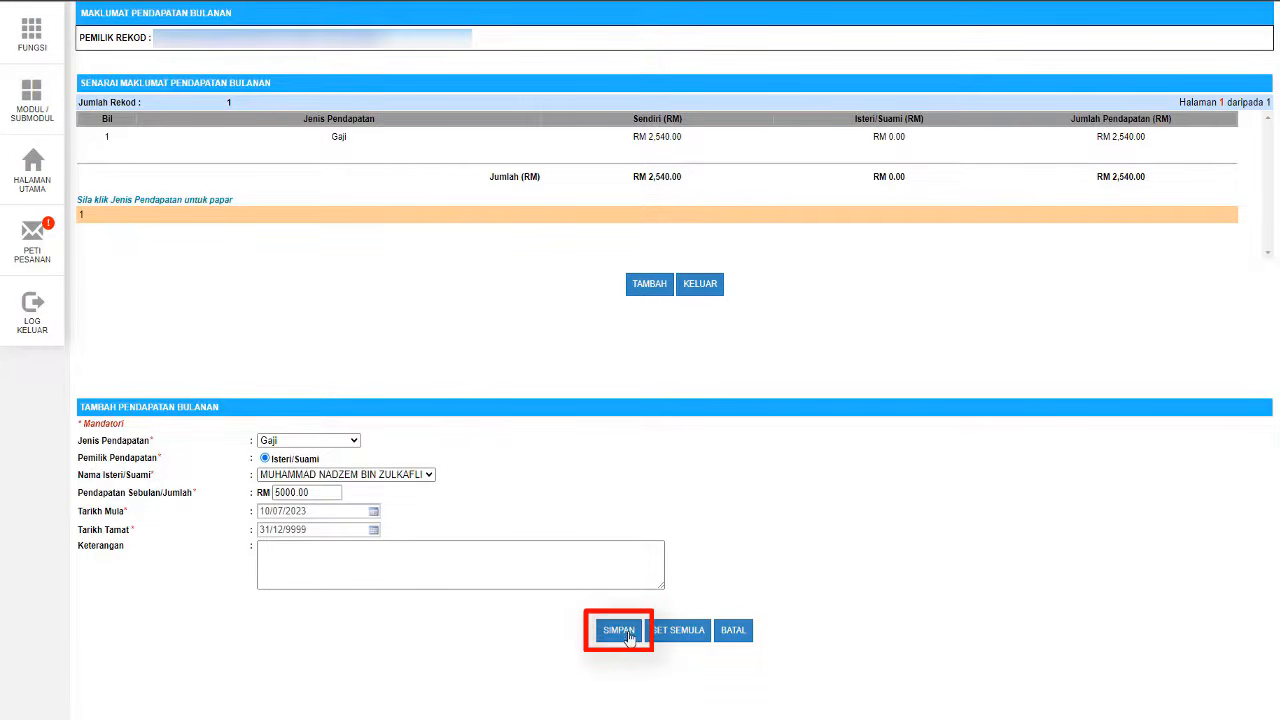
click(630, 637)
click(736, 69)
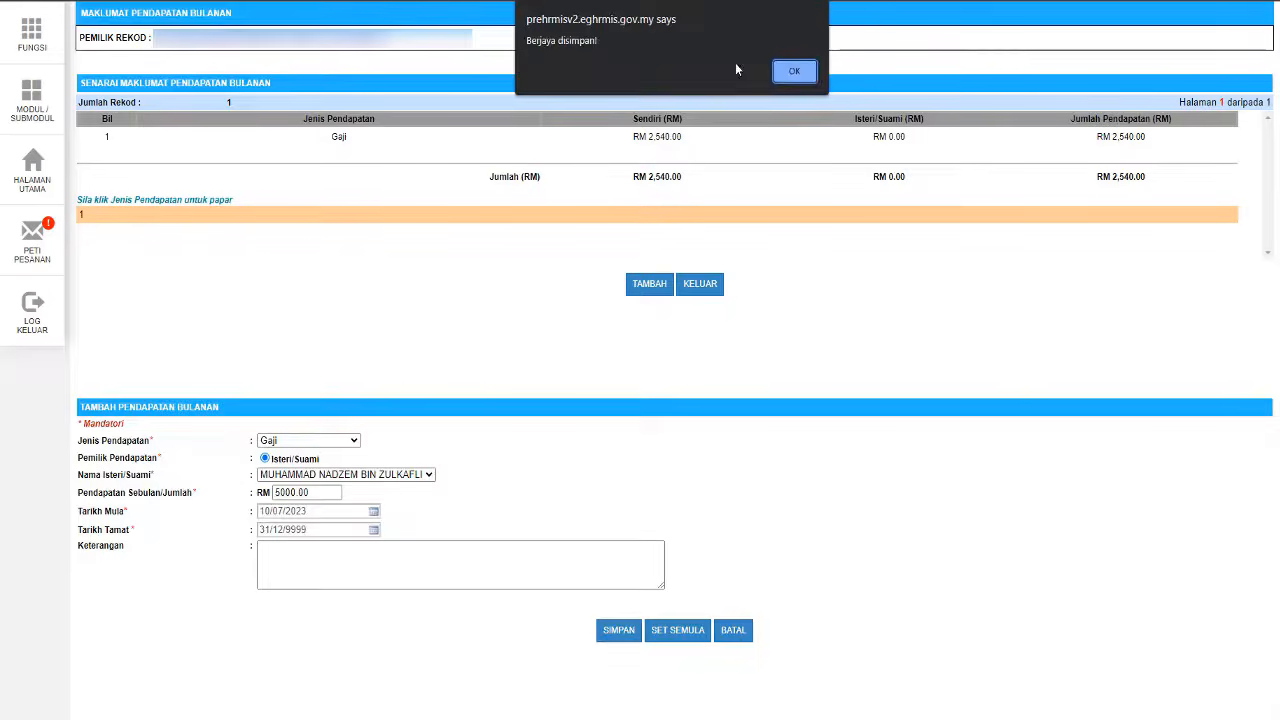
click(795, 71)
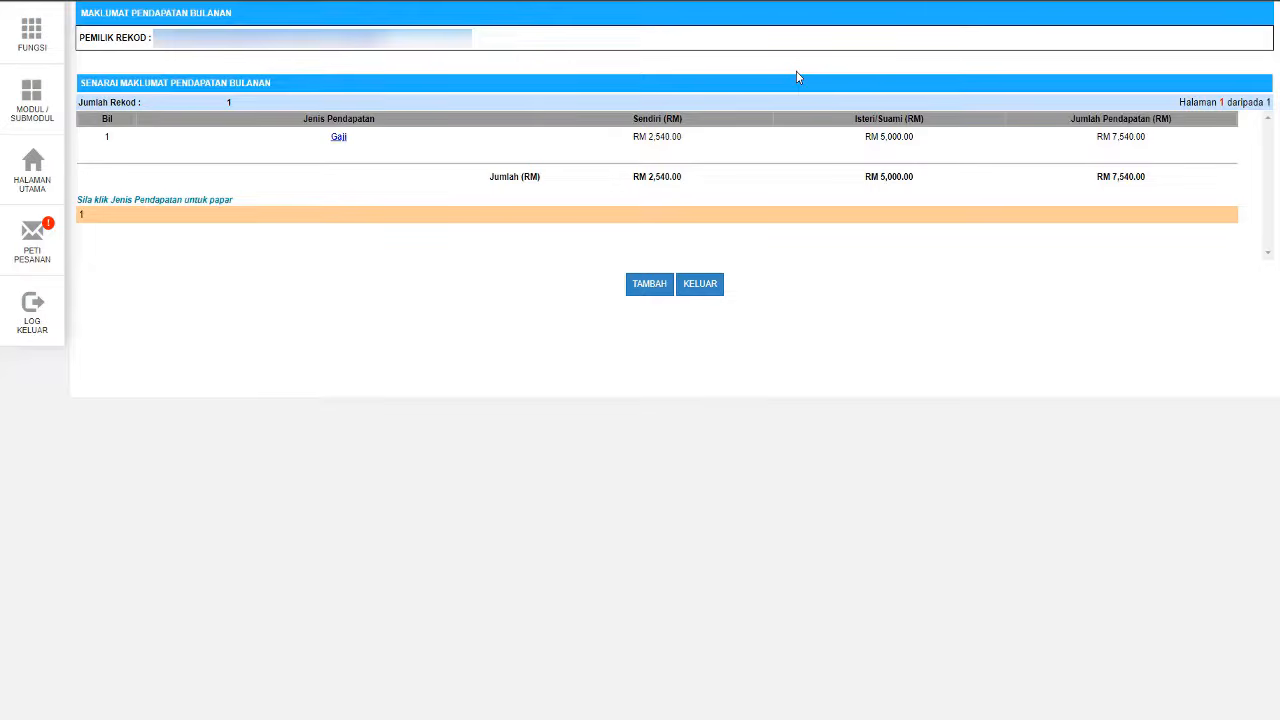
- Go to the Maklumat Ansuran Bulanan page listing the RM 500.00 Pinjaman Kenderaan installment
click(700, 284)
click(32, 310)
click(737, 69)
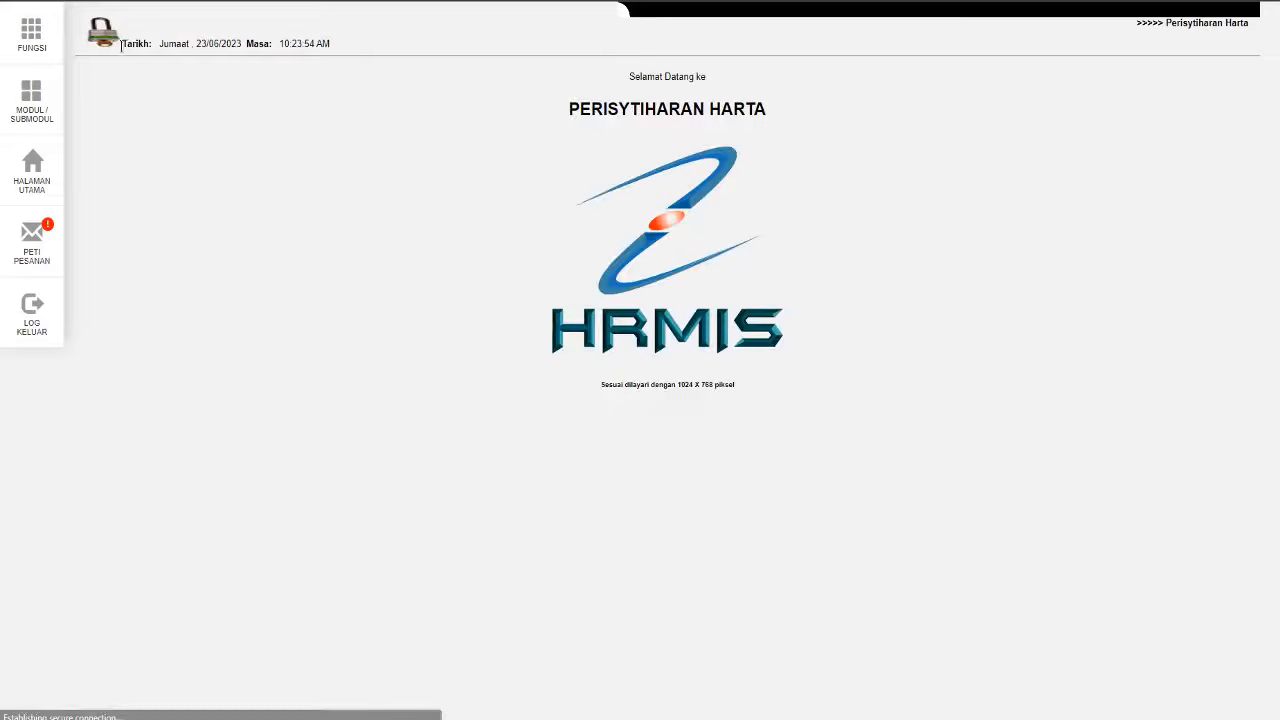
click(32, 36)
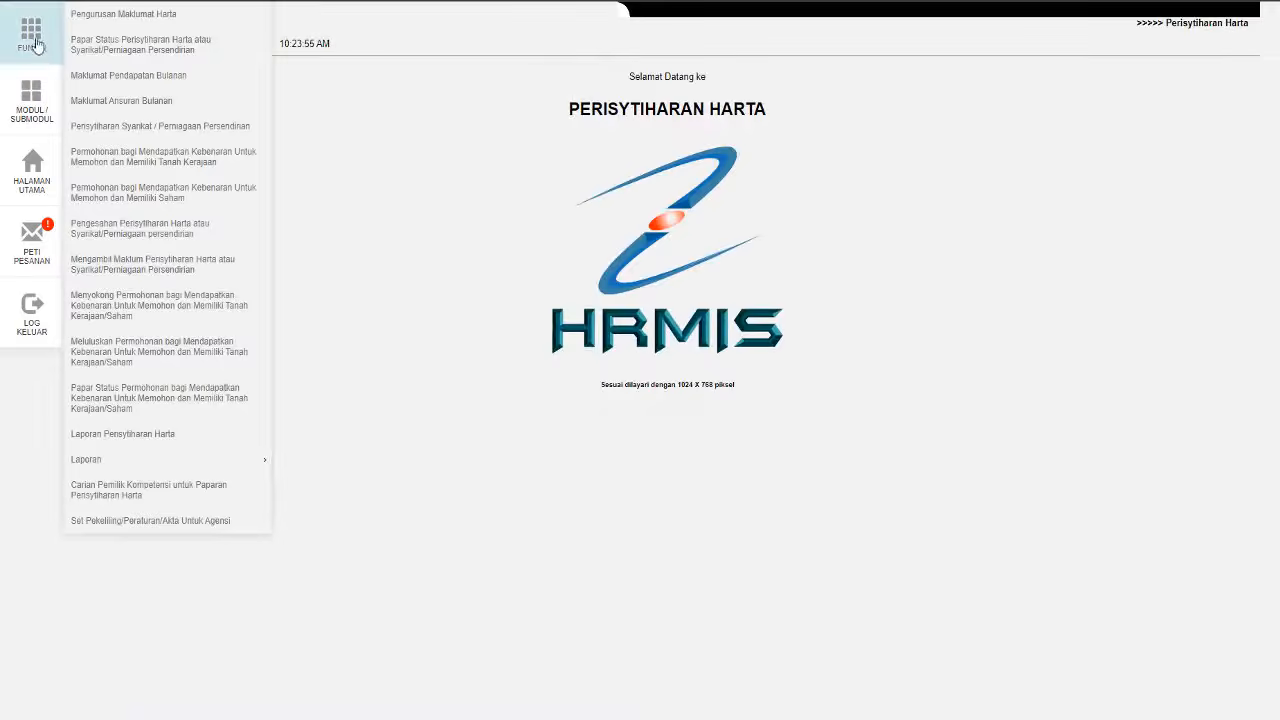
click(134, 102)
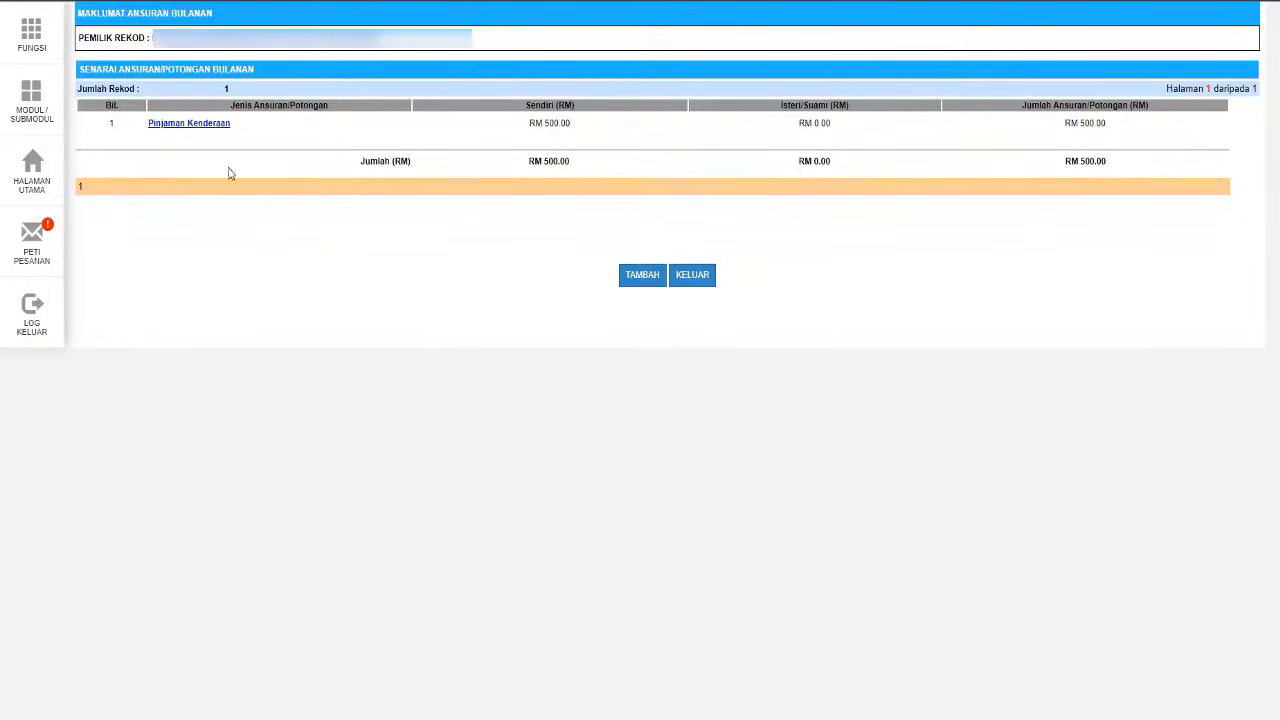
- Start a new Pinjaman Peribadi installment with a 5000.00 loan and 120.00 monthly payment
click(641, 277)
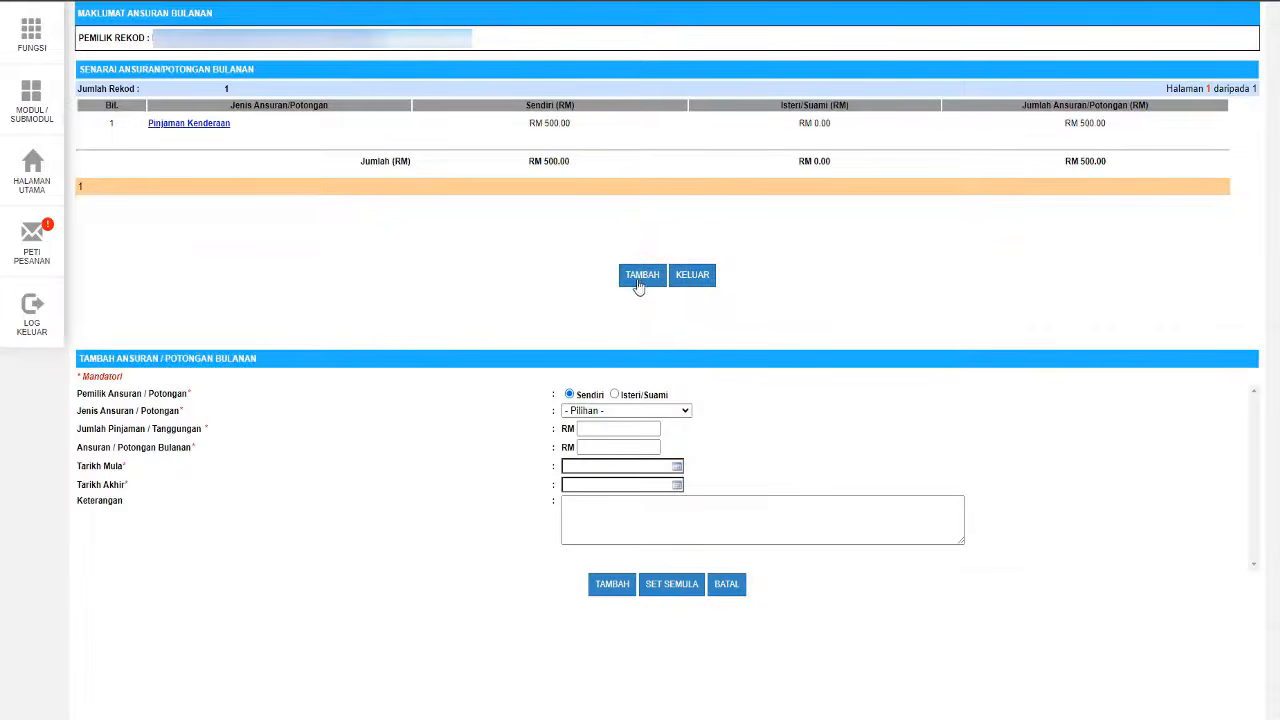
click(620, 411)
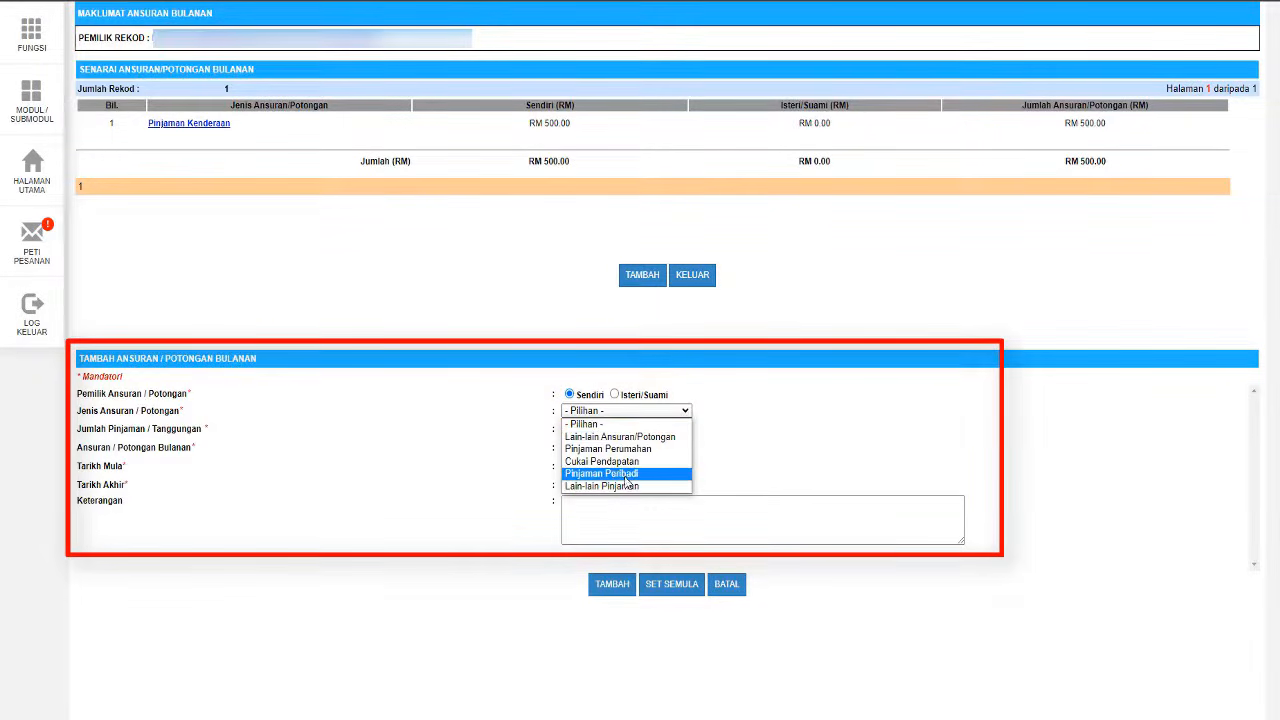
click(624, 473)
click(600, 428)
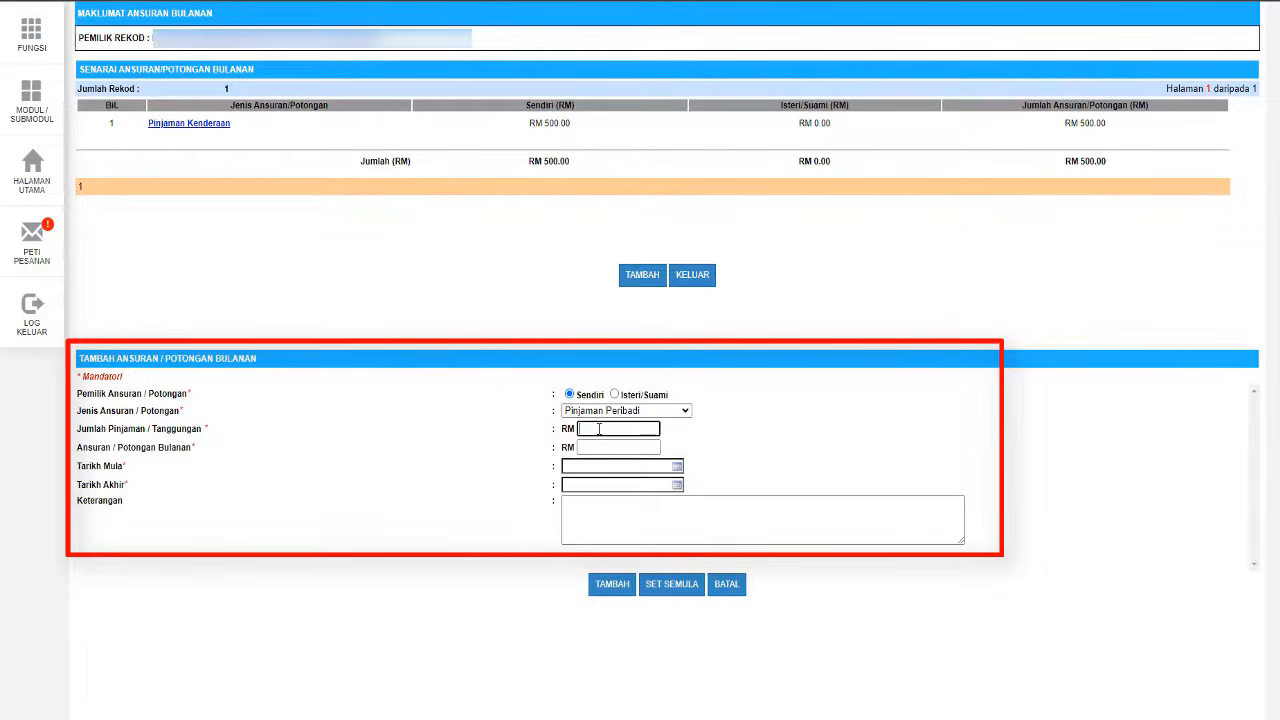
text(5000)
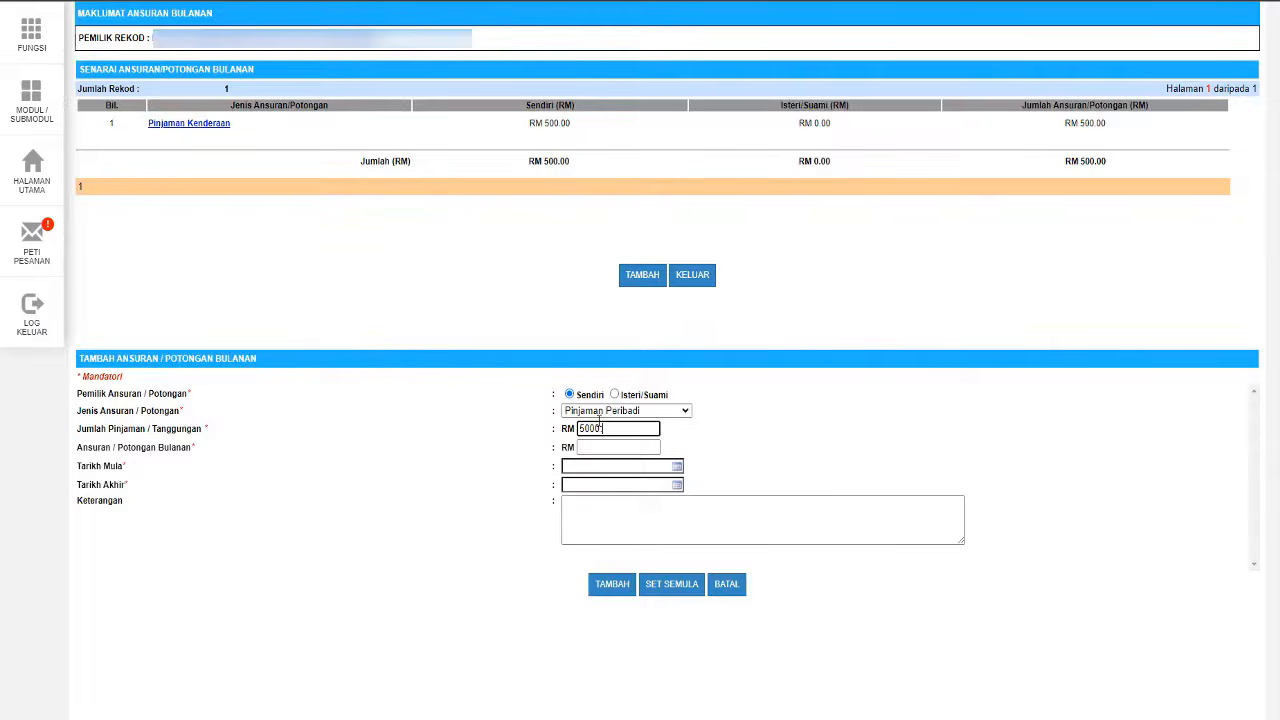
text(.00)
click(593, 448)
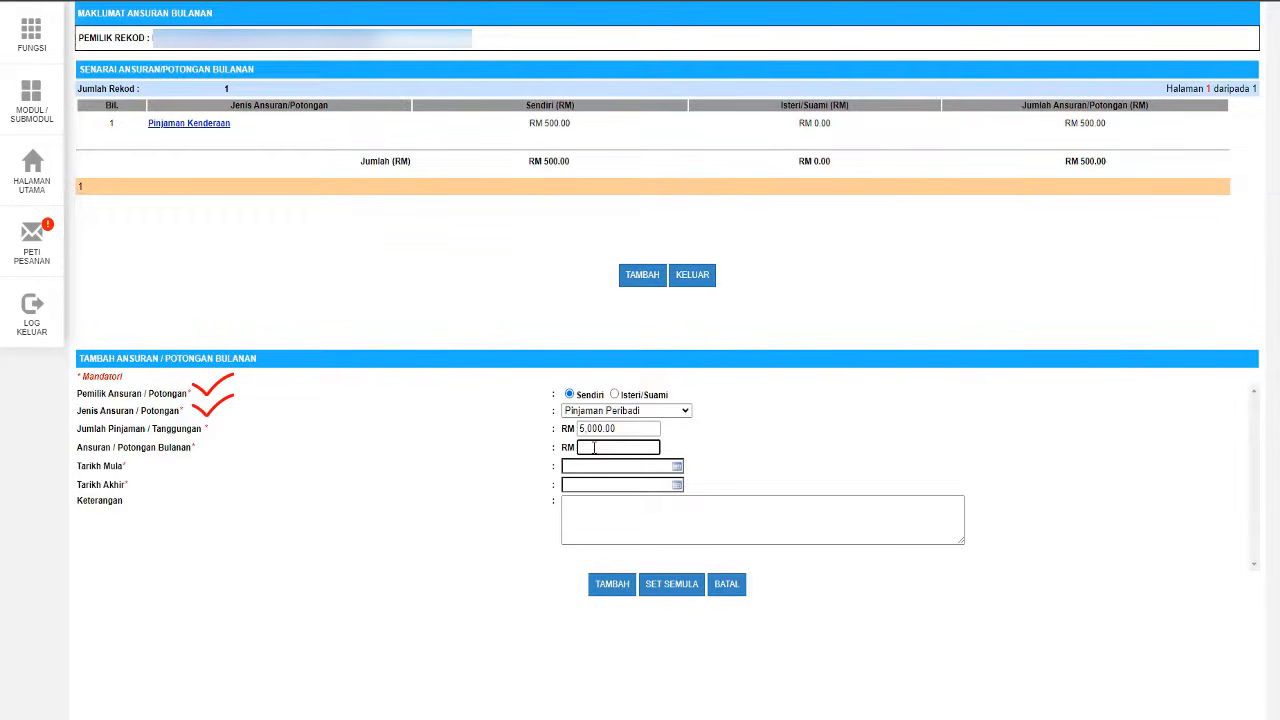
text(120.00)
- Set the loan period from 23/06/2023 to 23/06/2028 and save the installment
click(678, 467)
click(658, 556)
click(677, 485)
click(642, 504)
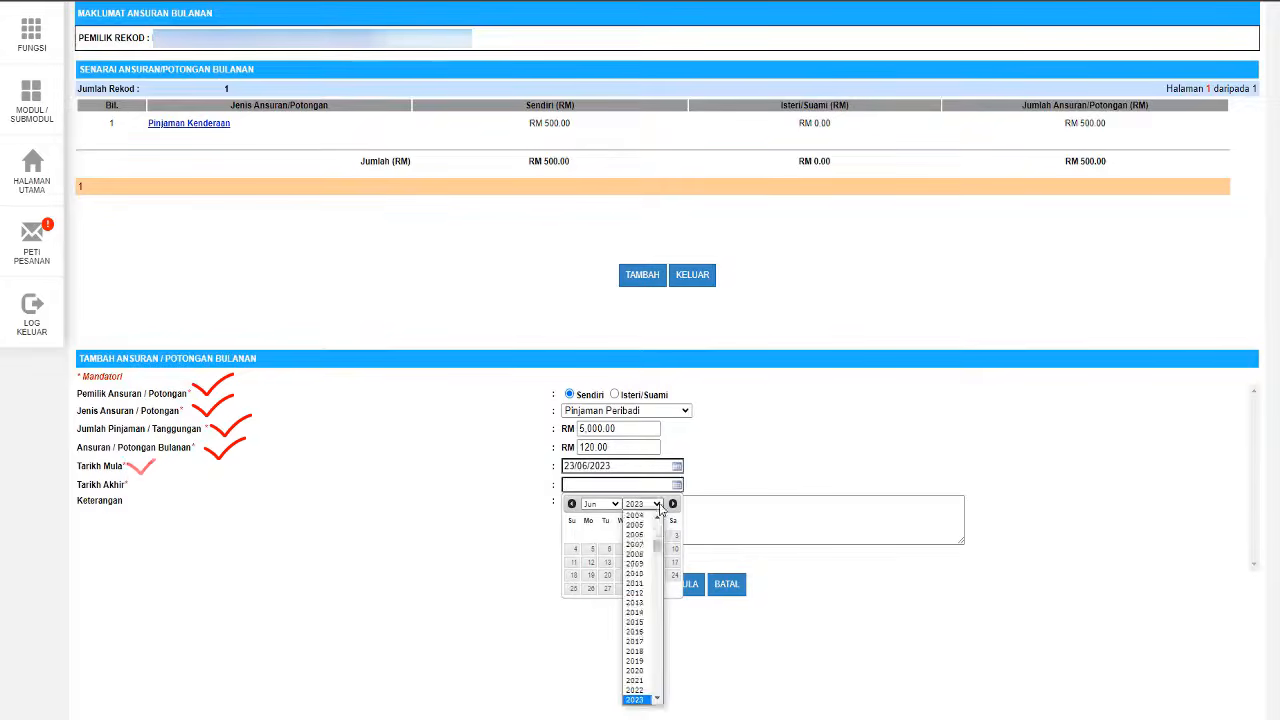
scroll(641, 690, down, 1)
click(641, 690)
click(657, 575)
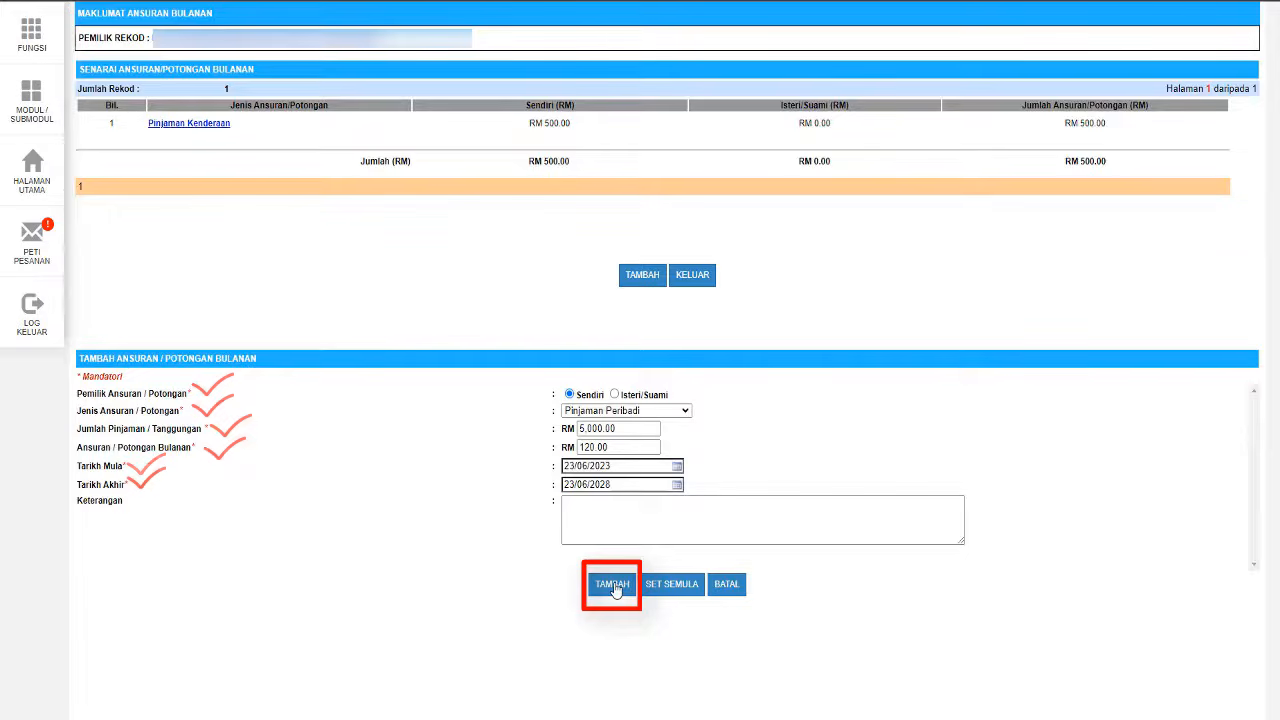
click(613, 587)
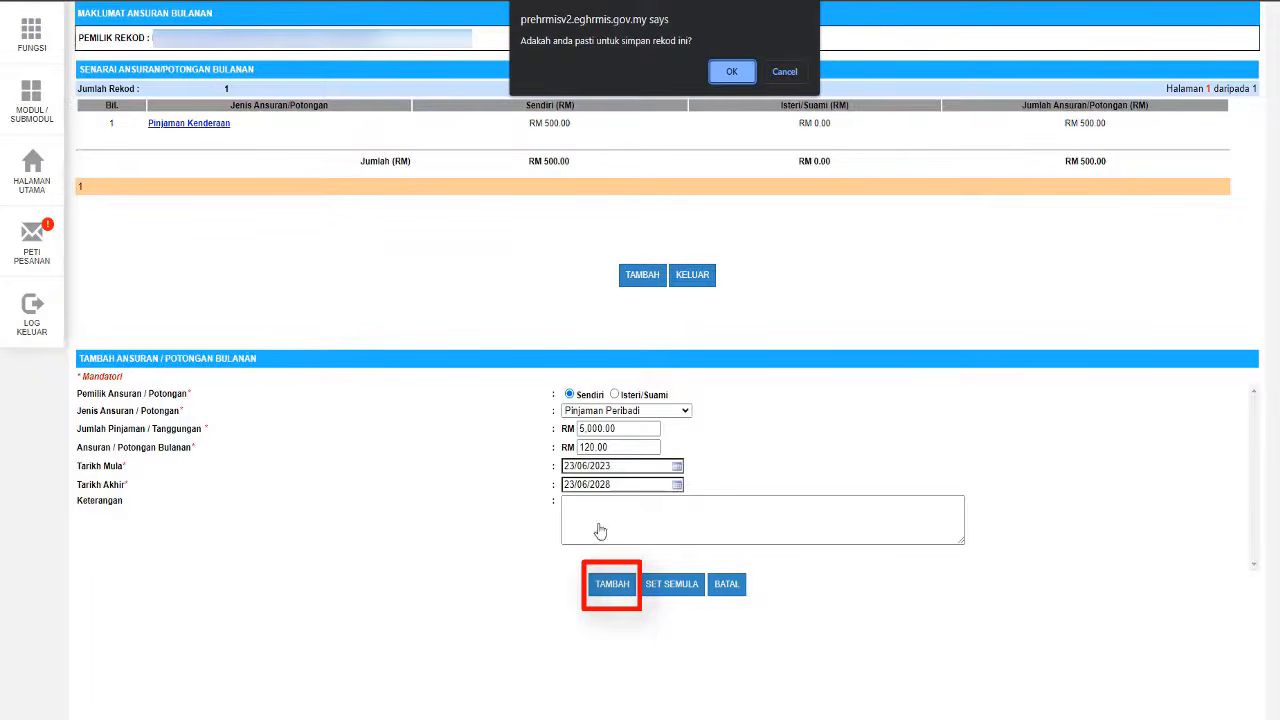
click(728, 70)
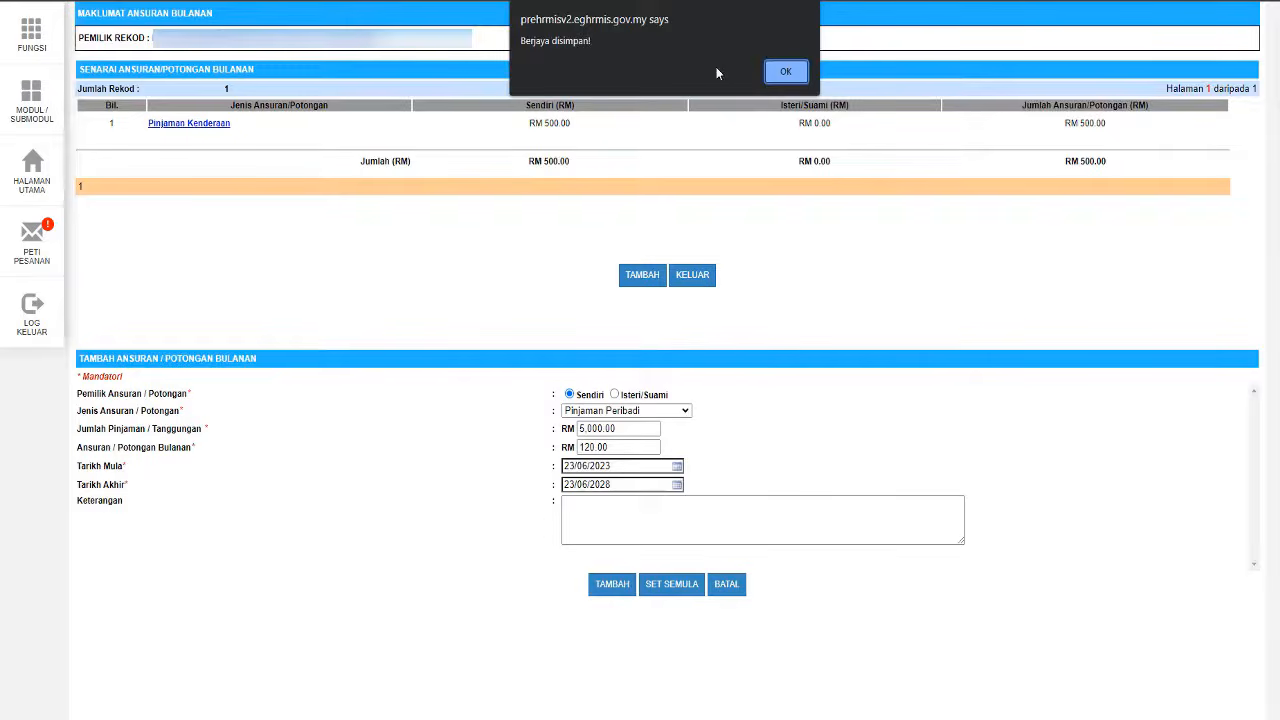
click(785, 73)
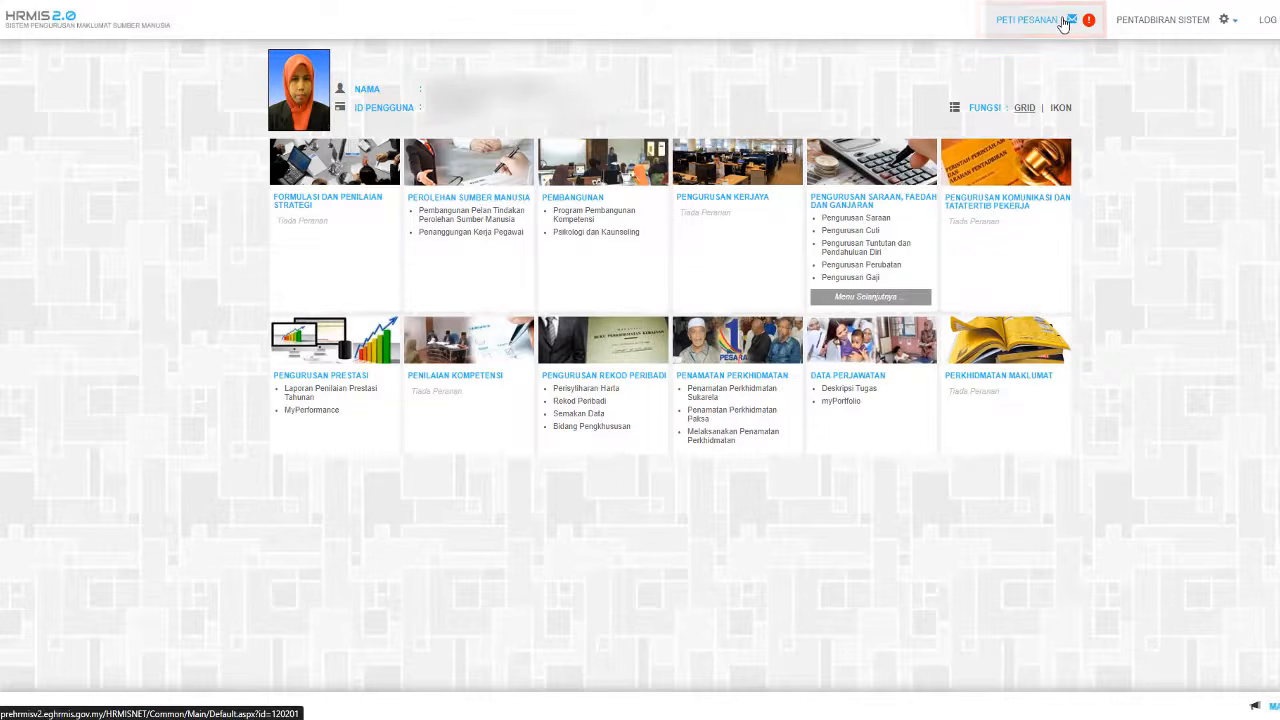
- Open the PETI PESANAN inbox from the HRMIS home page
click(1064, 22)
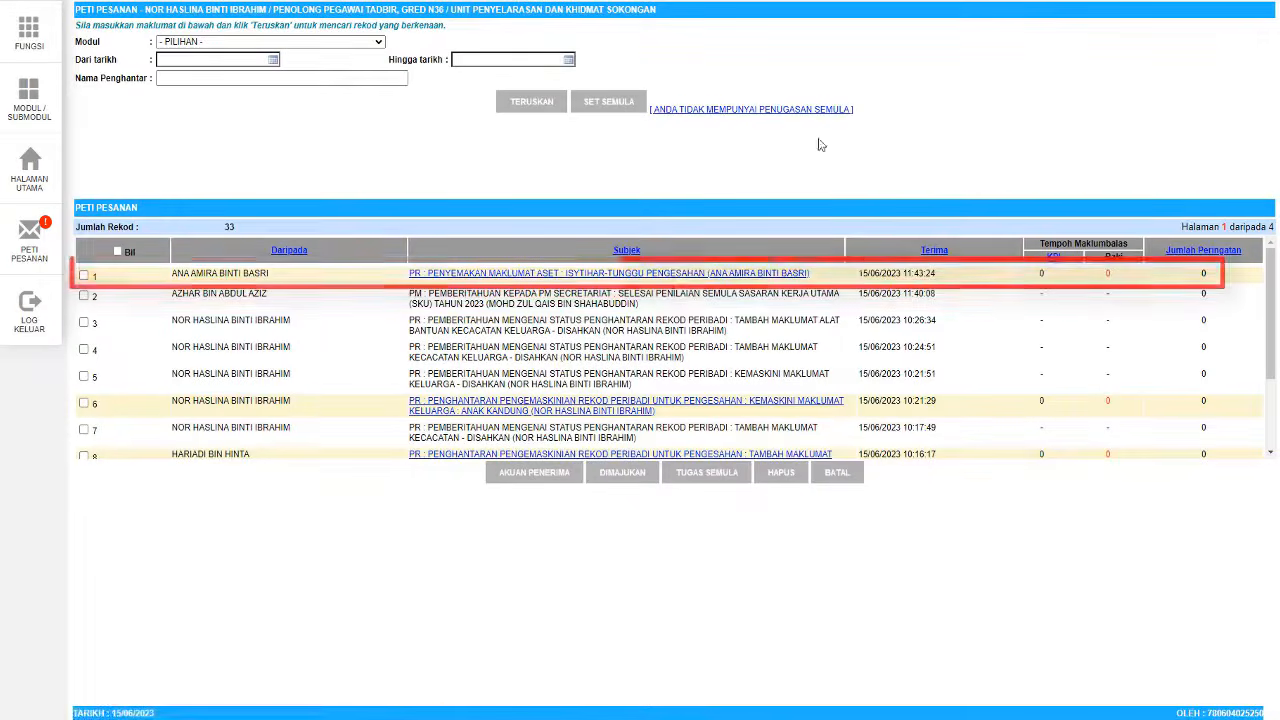
- Verify the first asset-review request with status Disahkan -Tunggu Makluman and send it
click(665, 273)
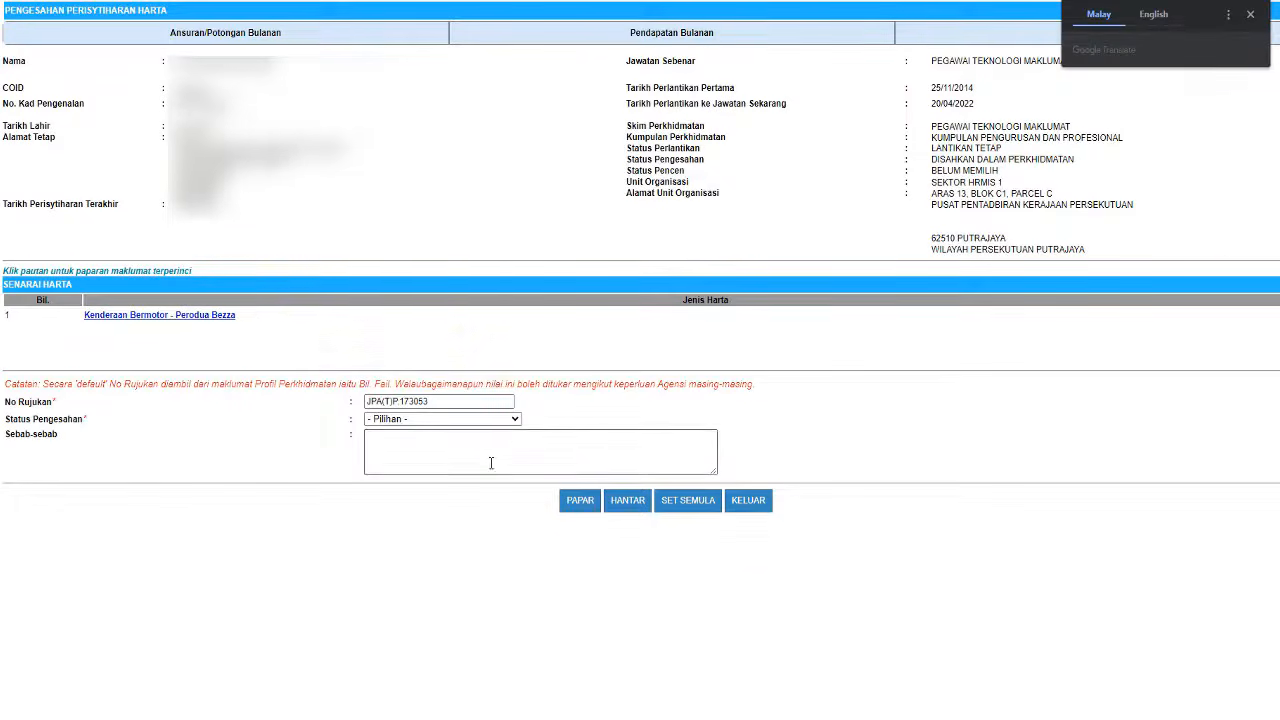
click(489, 420)
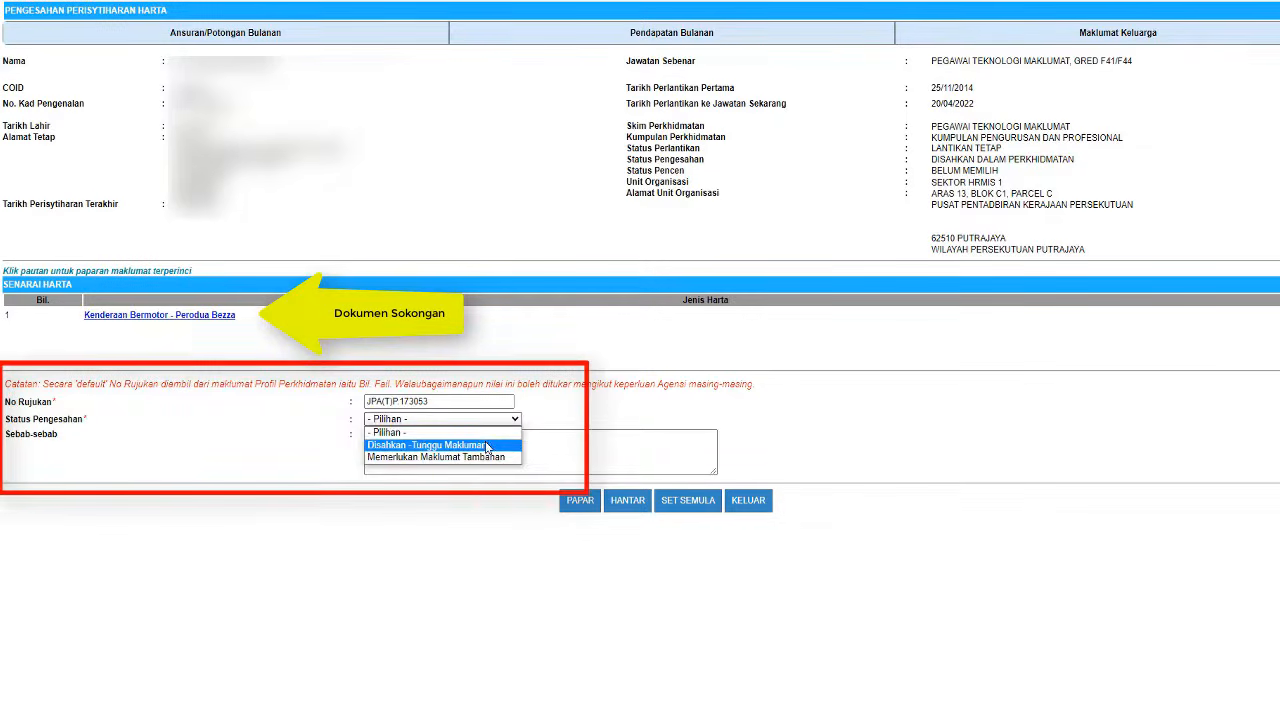
click(488, 445)
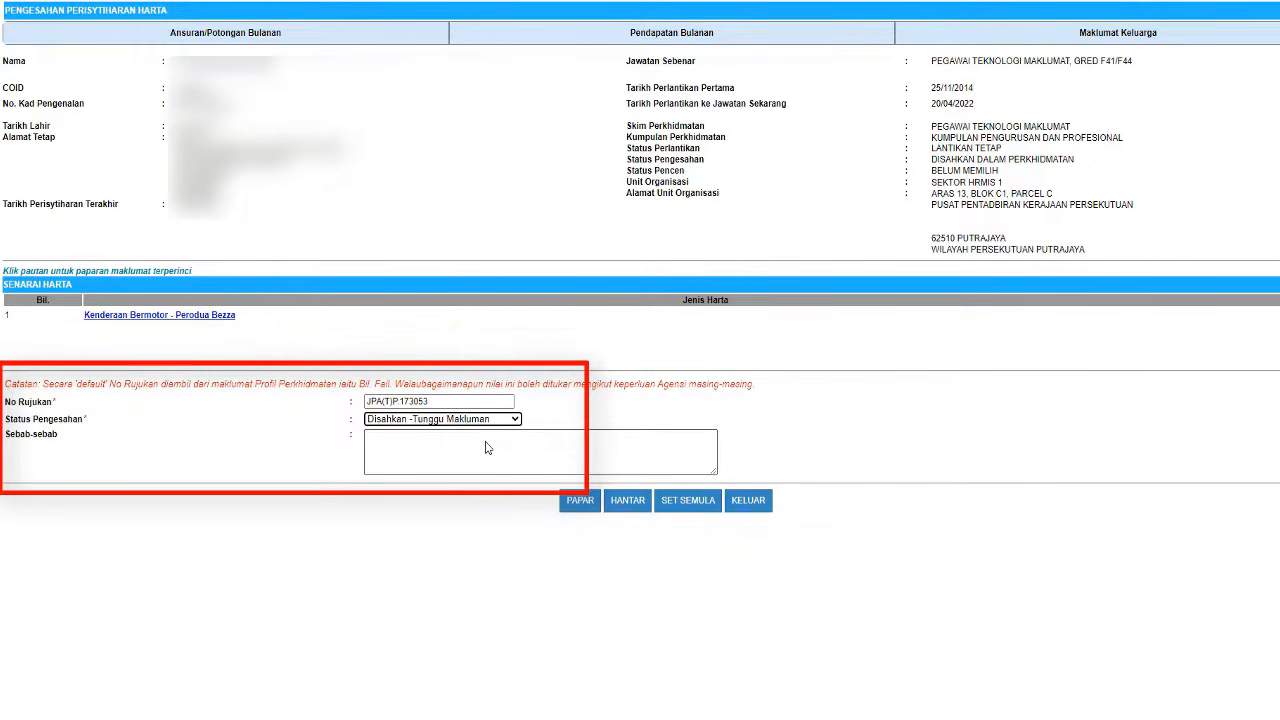
click(628, 503)
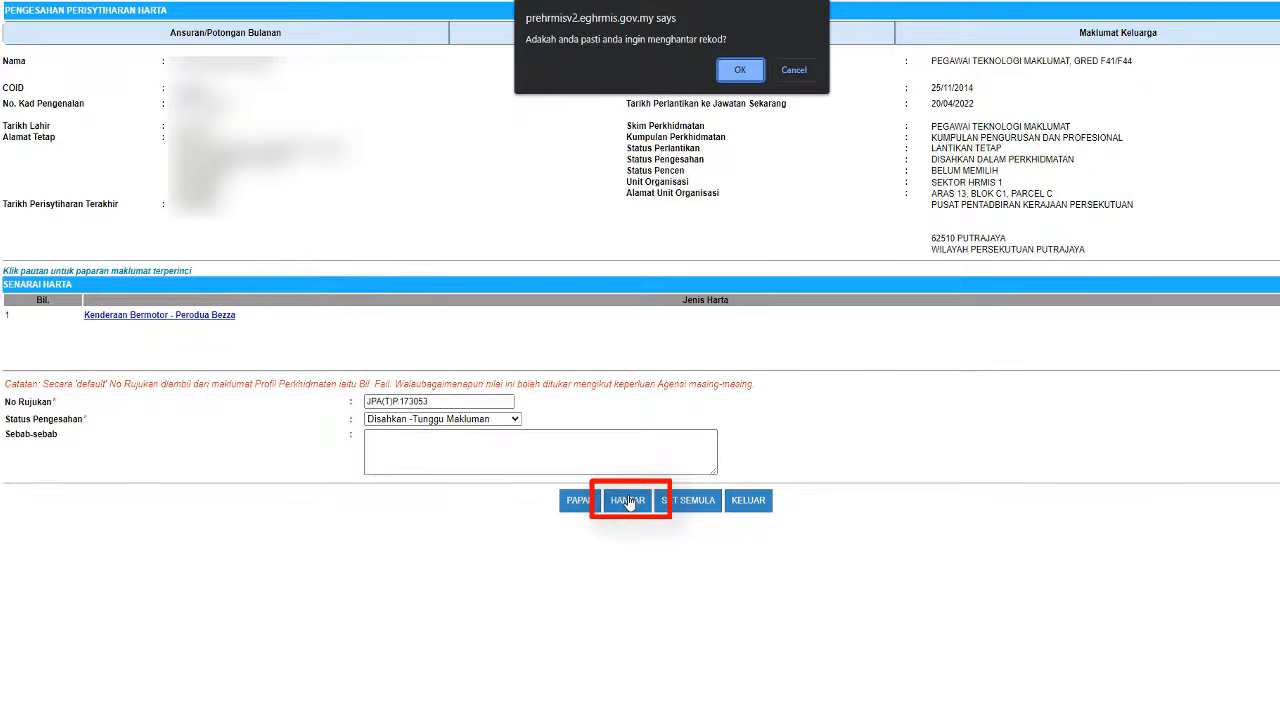
click(742, 69)
click(790, 69)
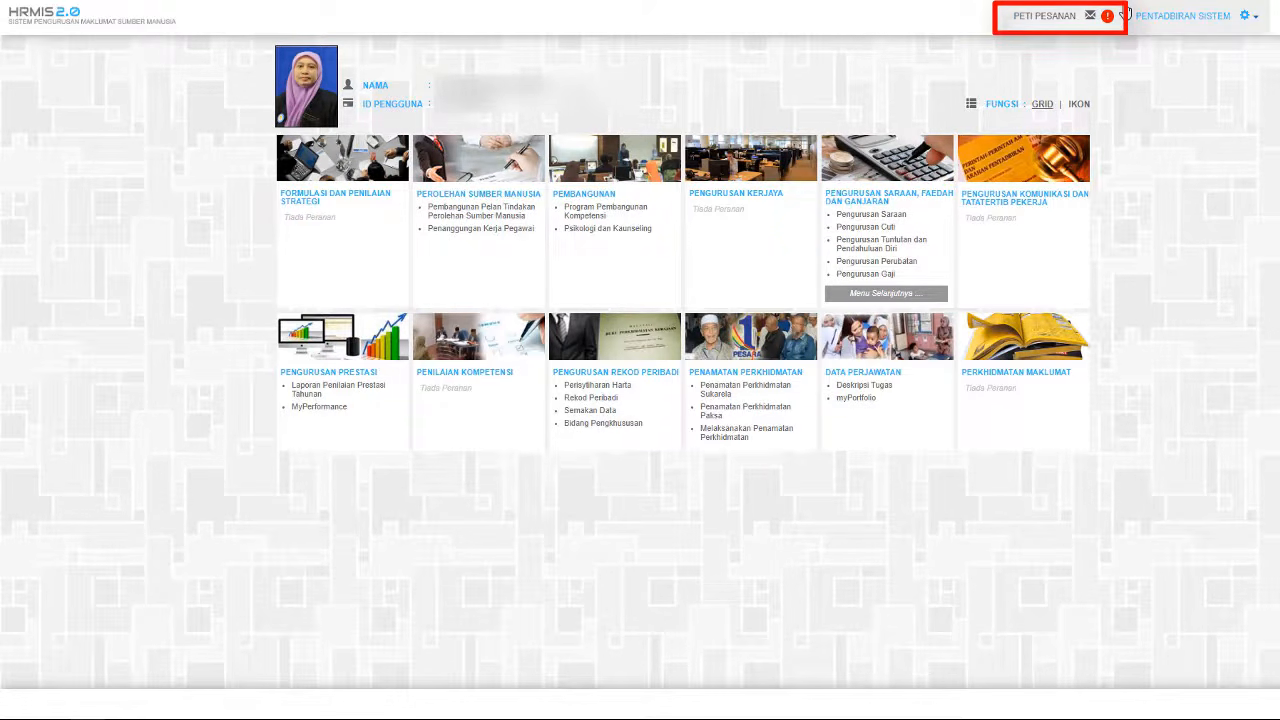
- Open the approver's PETI PESANAN inbox from the dashboard
click(1052, 16)
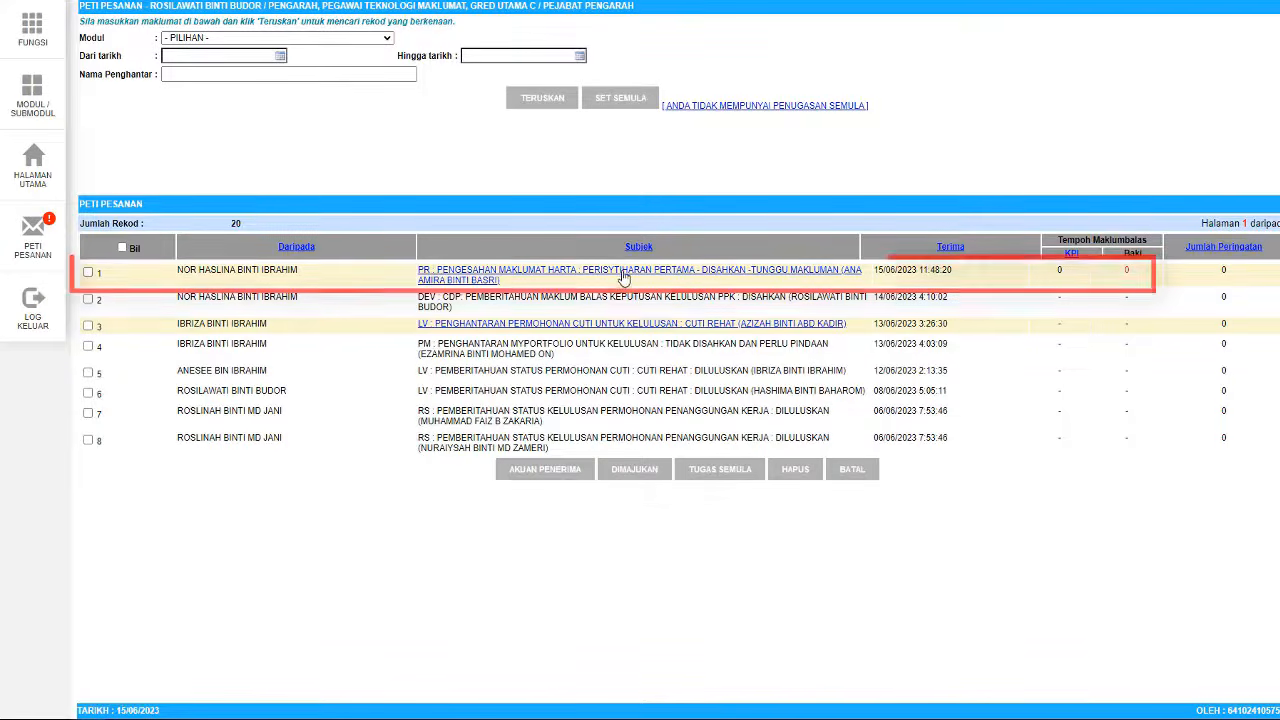
- Mark the verified declaration as Perisytiharan Diambil Maklum and send it
click(625, 274)
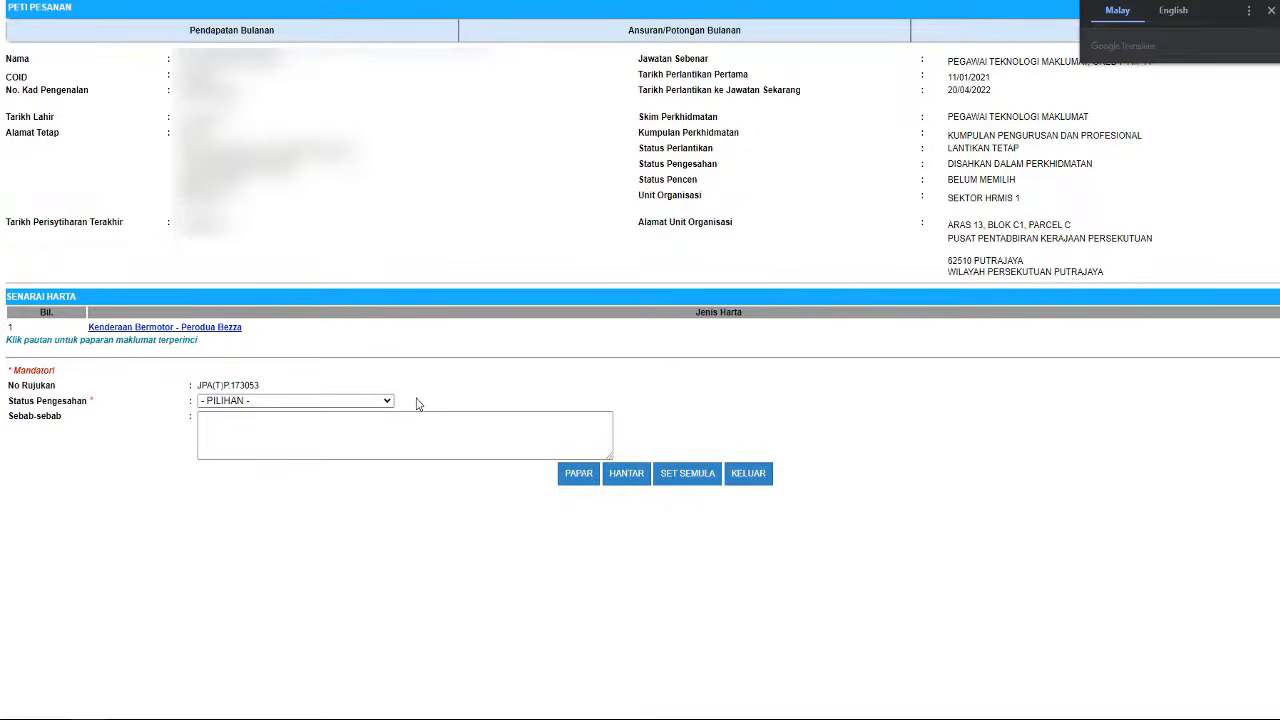
click(350, 402)
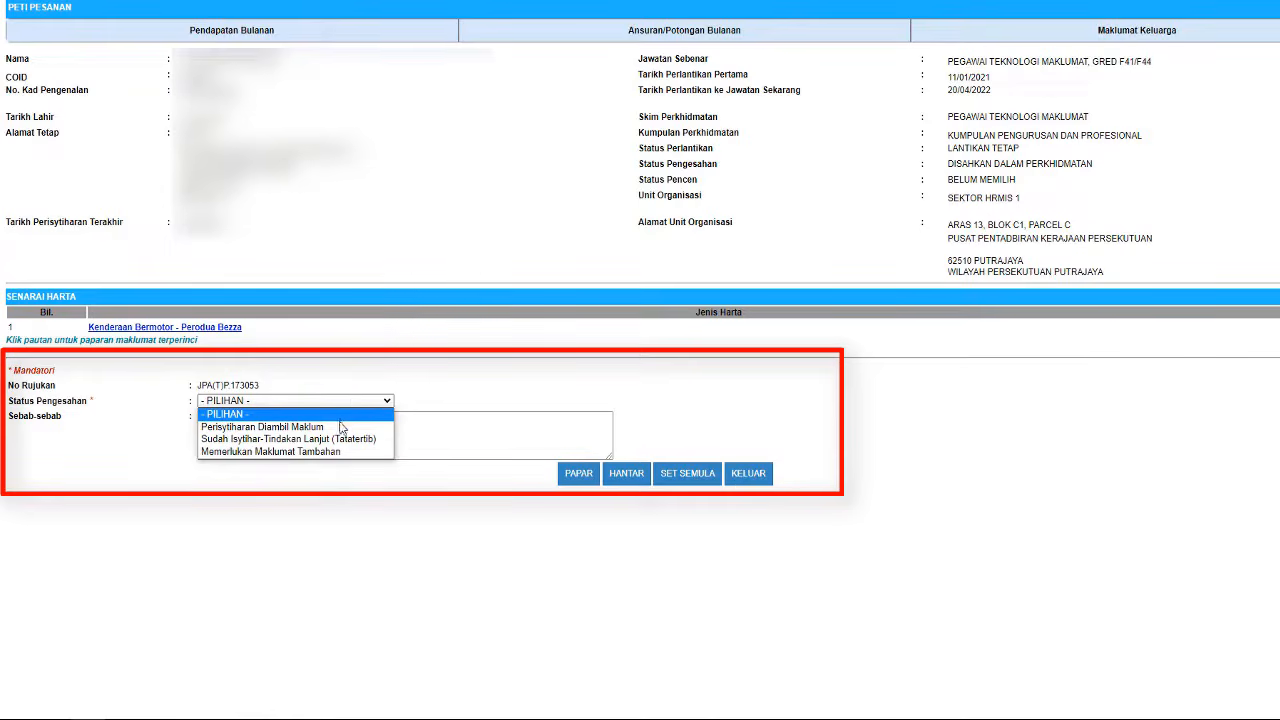
click(340, 428)
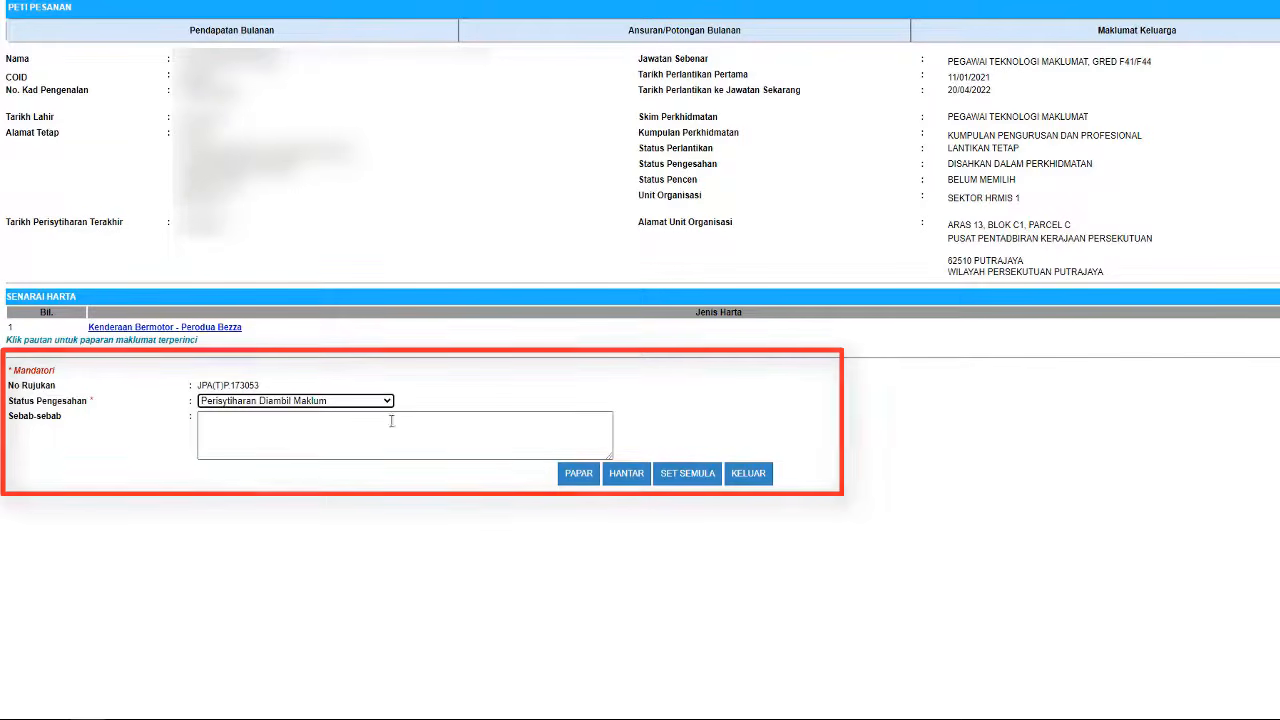
click(628, 478)
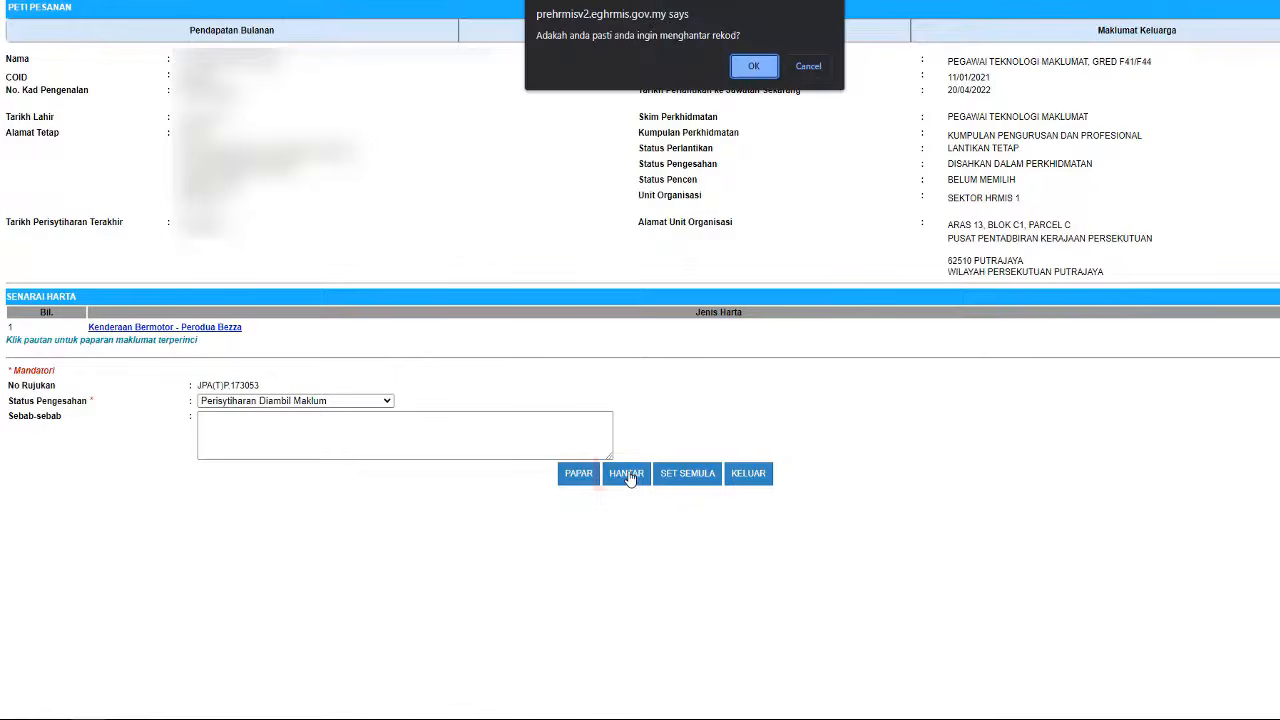
click(754, 66)
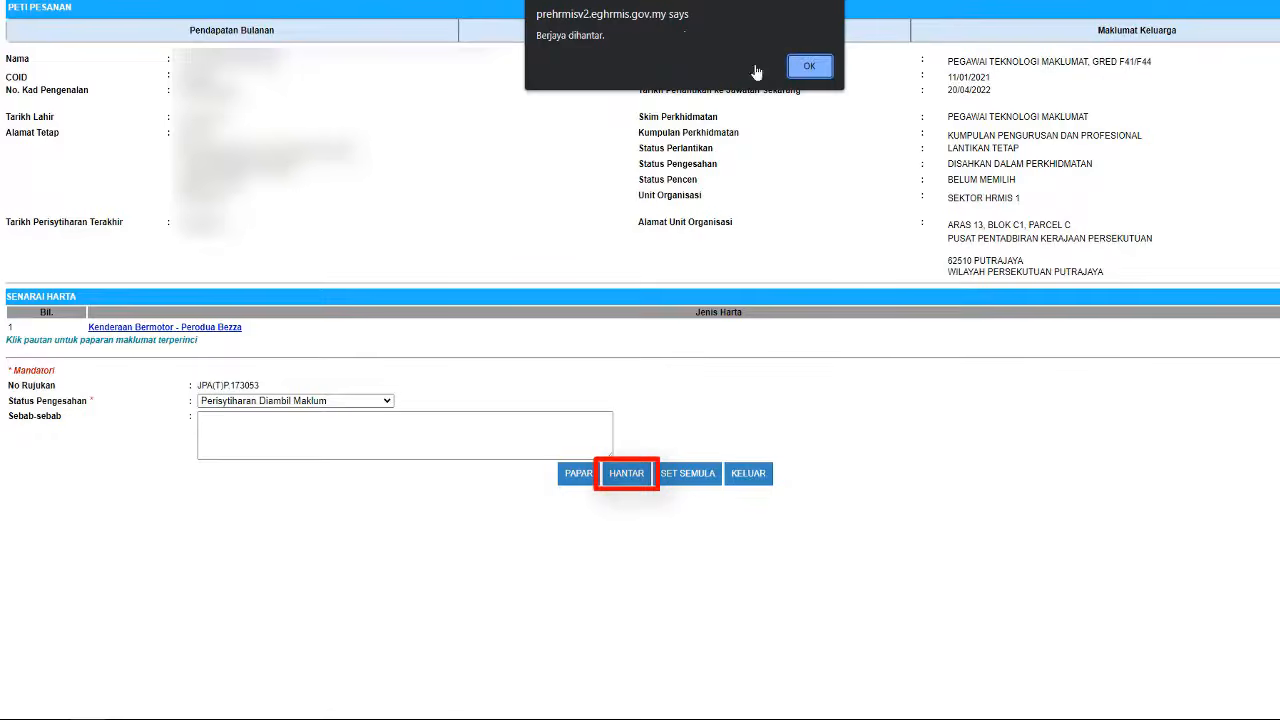
click(806, 68)
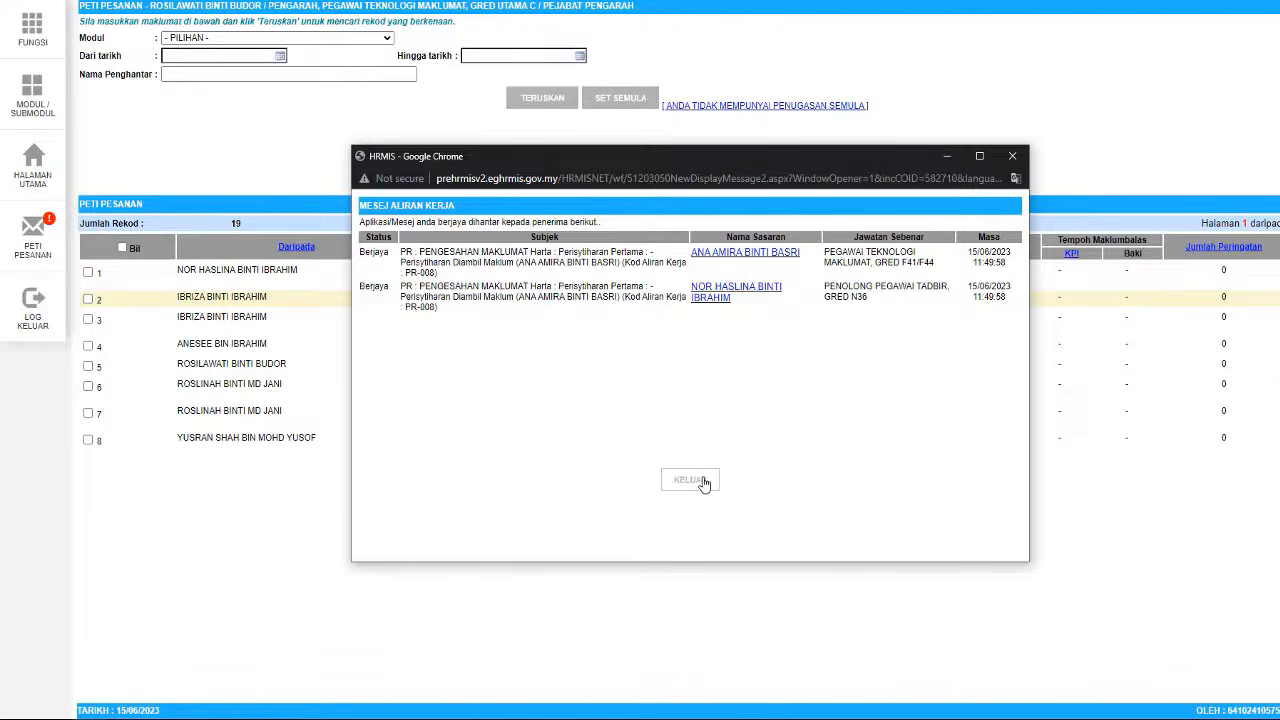